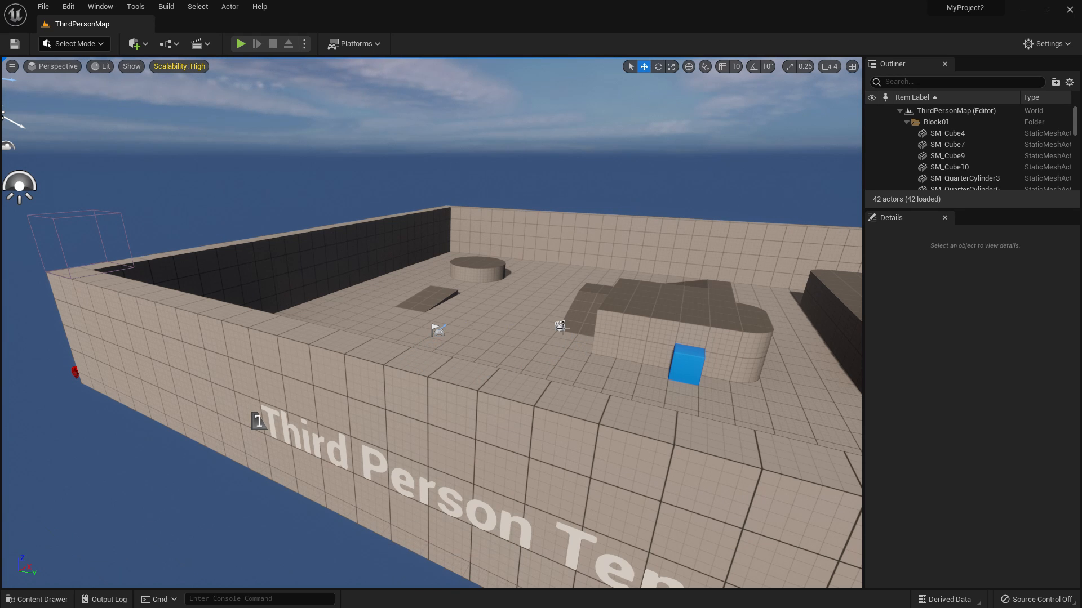
Fly through the third-person template level to examine its walls, ramps, blue cubes and player start.
{"action": "right_click_drag", "start_coordinate": [423, 334], "coordinate": [453, 326]}
{"action": "key", "text": "w"}
{"action": "key", "text": "w"}
{"action": "key", "text": "d"}
{"action": "key", "text": "s"}
{"action": "key", "text": "a"}
{"action": "key", "text": "w"}
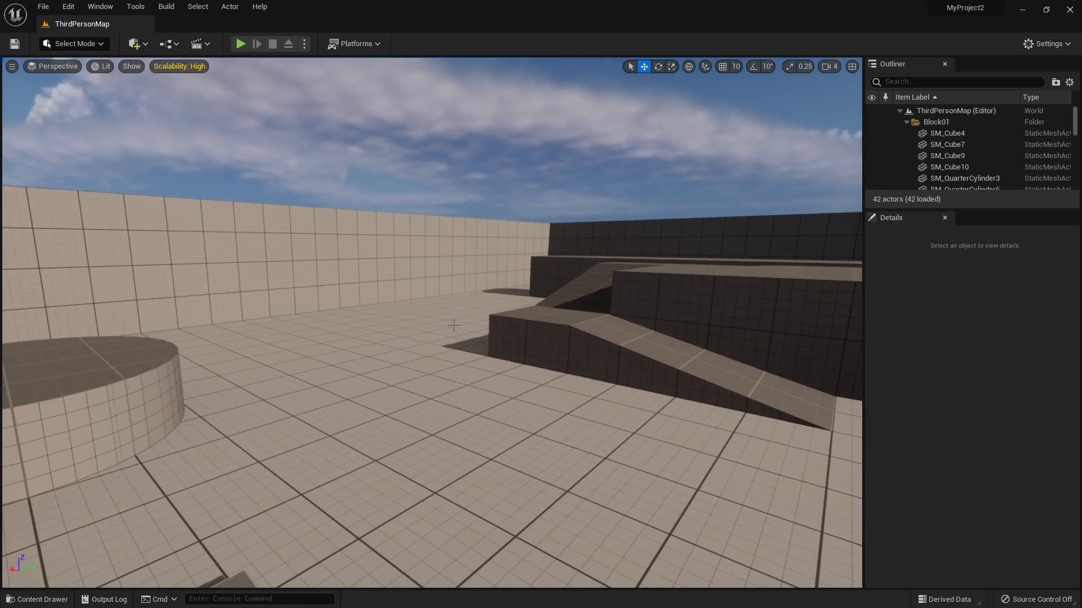
{"action": "right_click_drag", "start_coordinate": [361, 159], "coordinate": [612, 406]}
{"action": "key", "text": "s"}
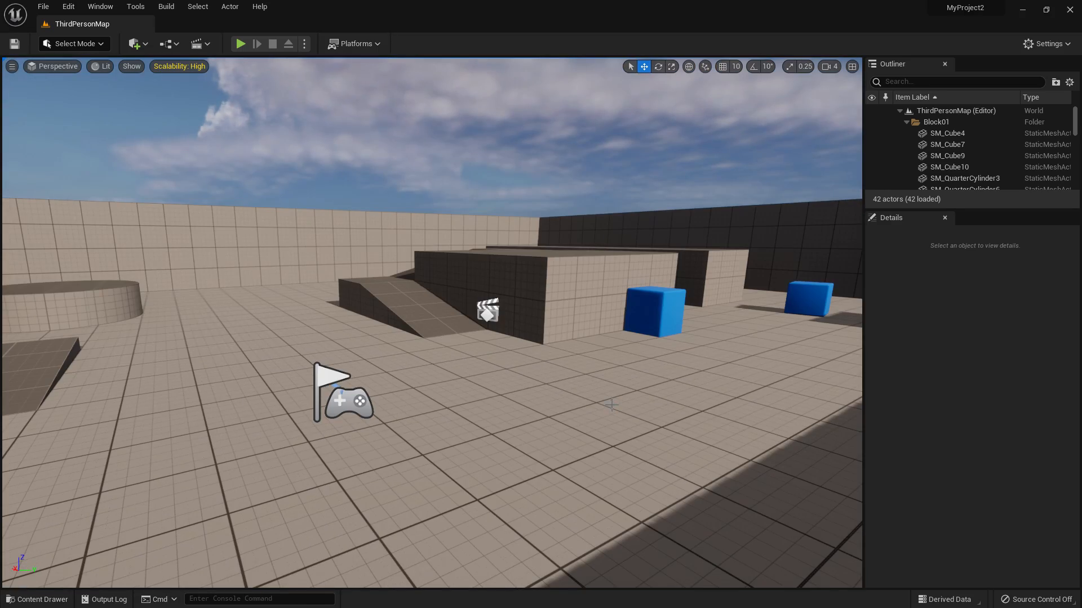
Play-test the level in the editor, running and jumping the mannequin around the ramps and blocks, and stop the play session.
{"action": "left_click", "coordinate": [241, 44]}
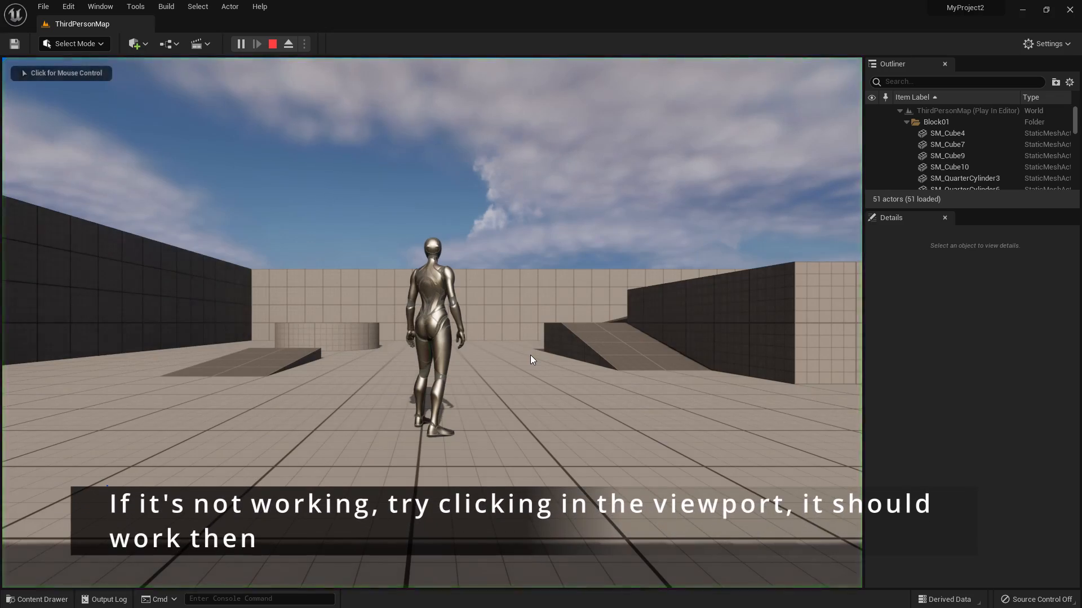
{"action": "left_click", "coordinate": [530, 355]}
{"action": "key", "text": "w"}
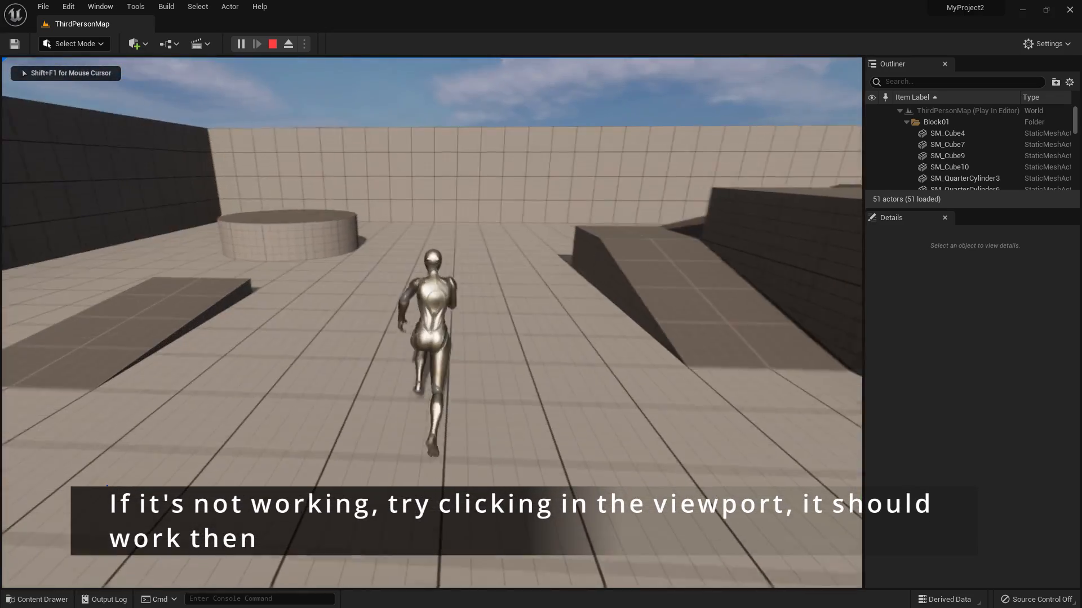
{"action": "key", "text": "d"}
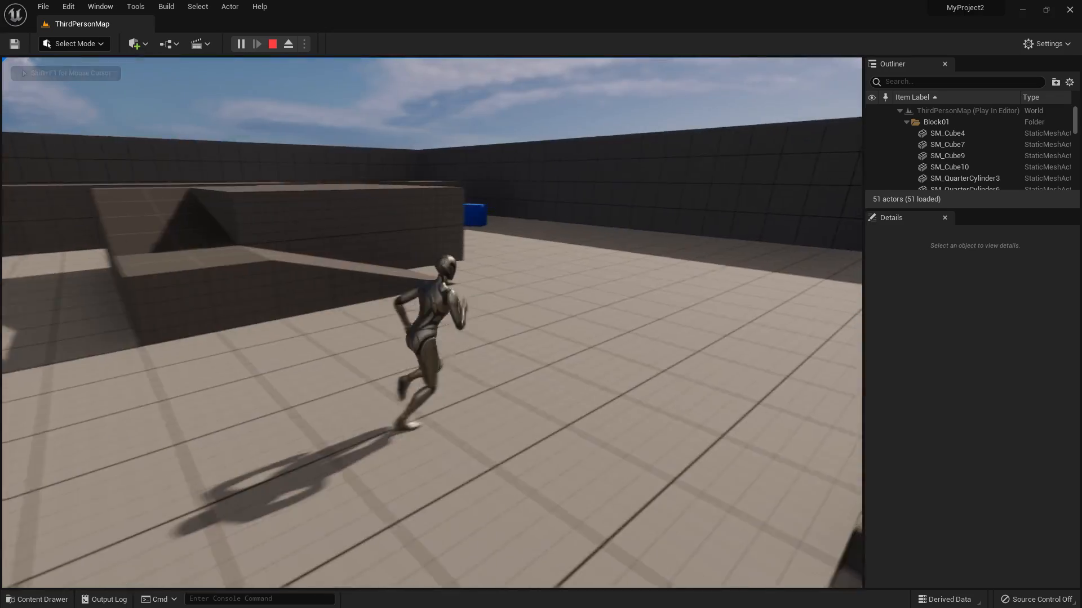
{"action": "key", "text": "w"}
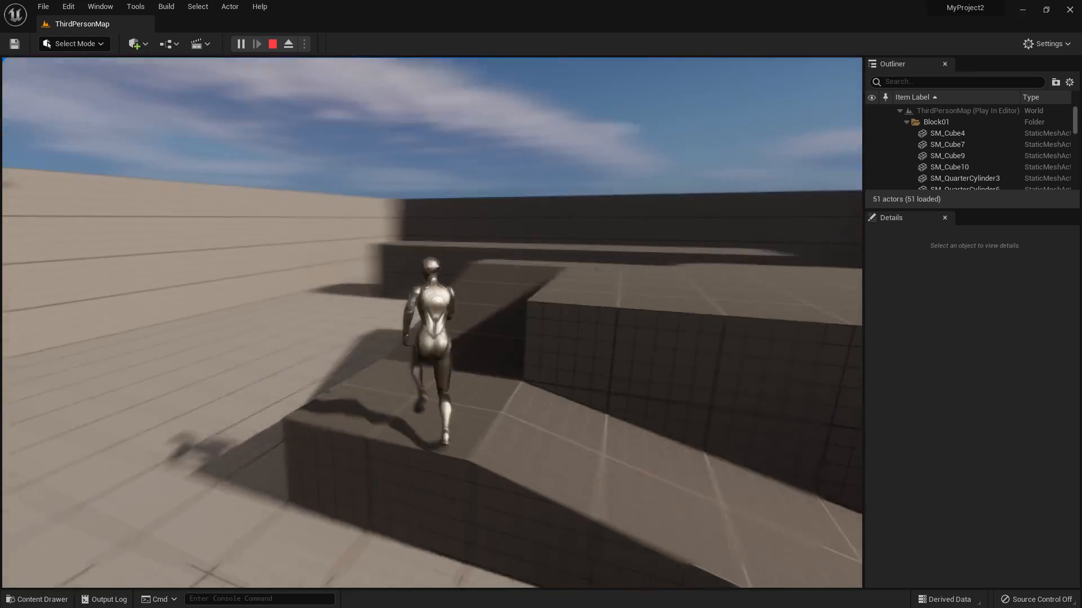
{"action": "key", "text": "space"}
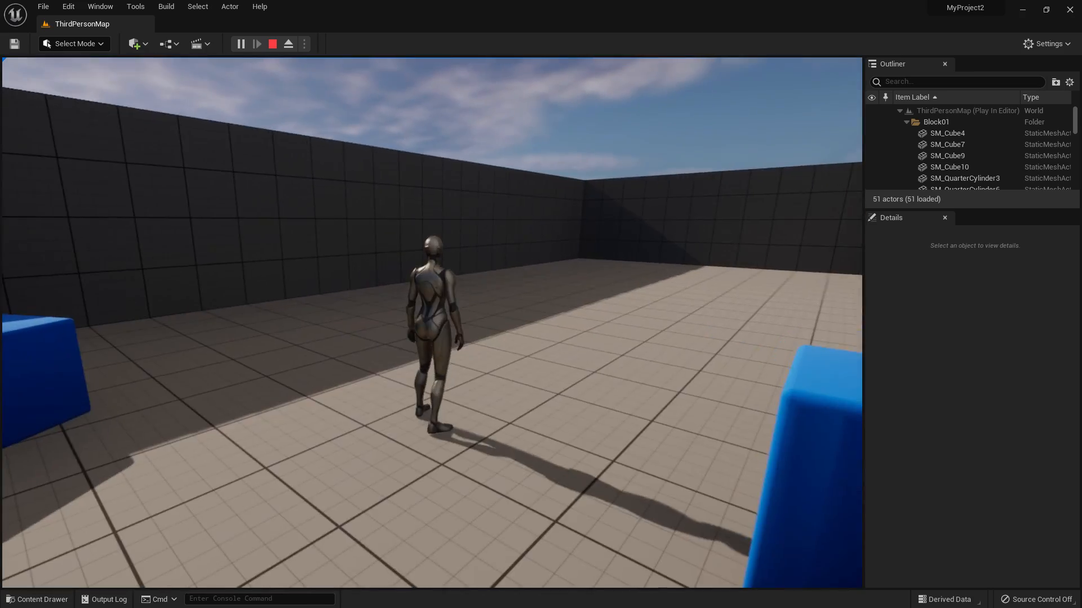
{"action": "key", "text": "w"}
{"action": "key", "text": "w"}
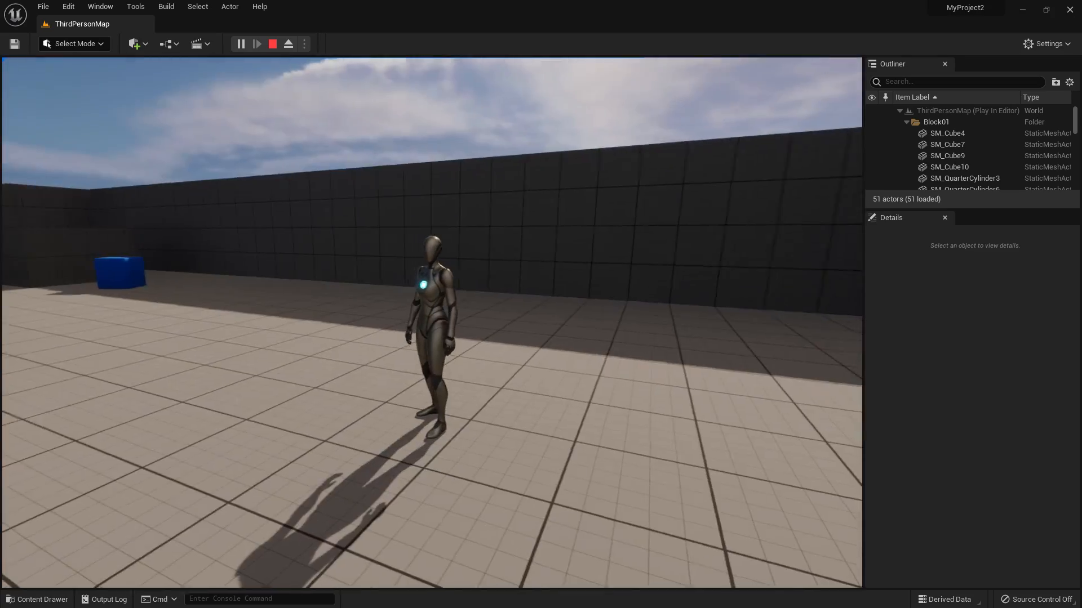
{"action": "key", "text": "w"}
{"action": "key", "text": "w"}
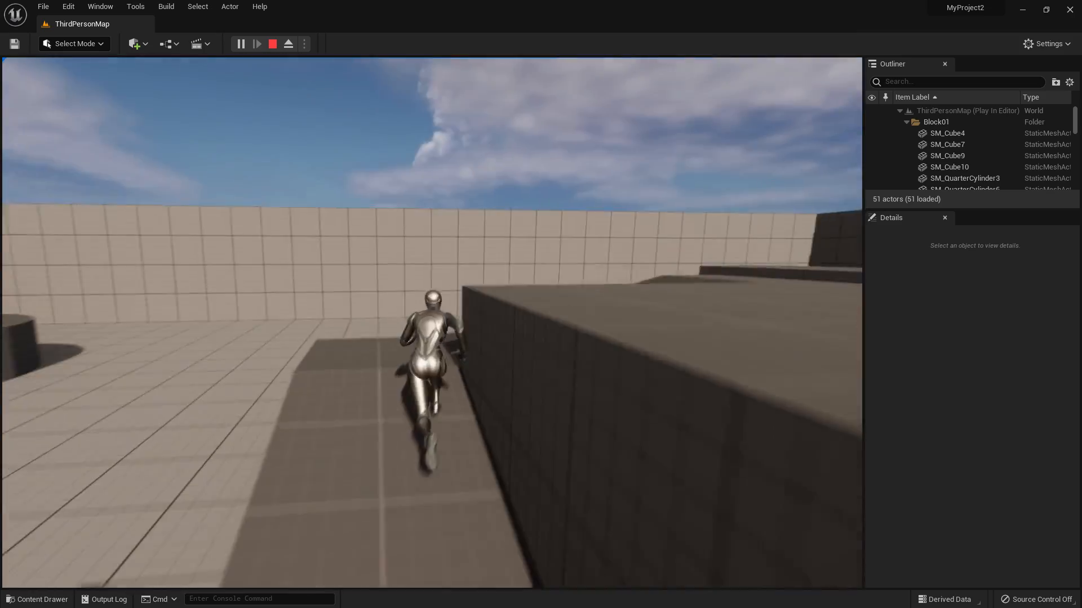
{"action": "key", "text": "w"}
{"action": "key", "text": "space"}
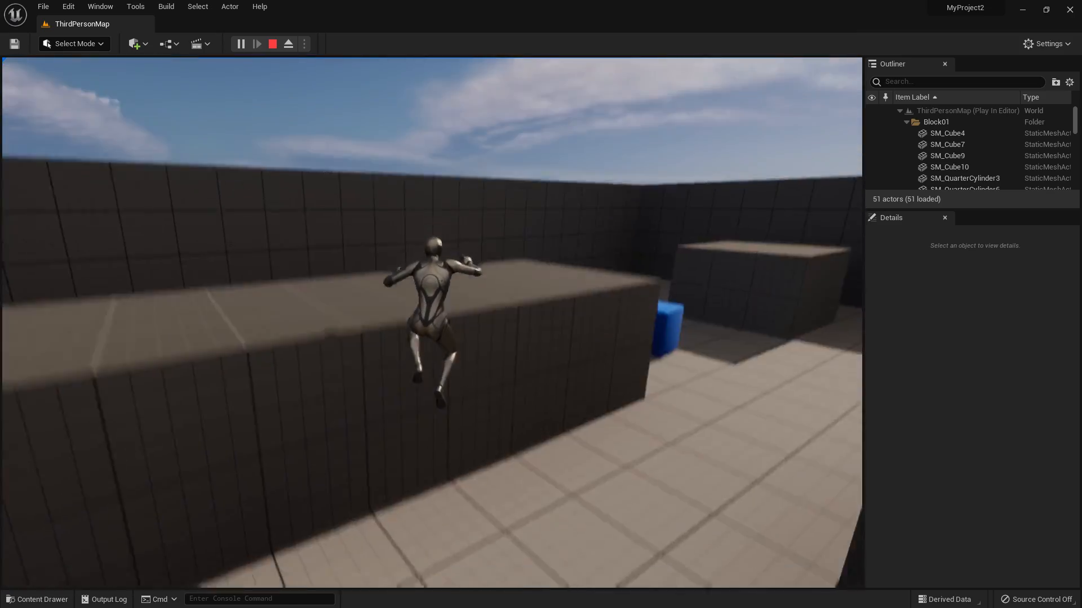
{"action": "key", "text": "w"}
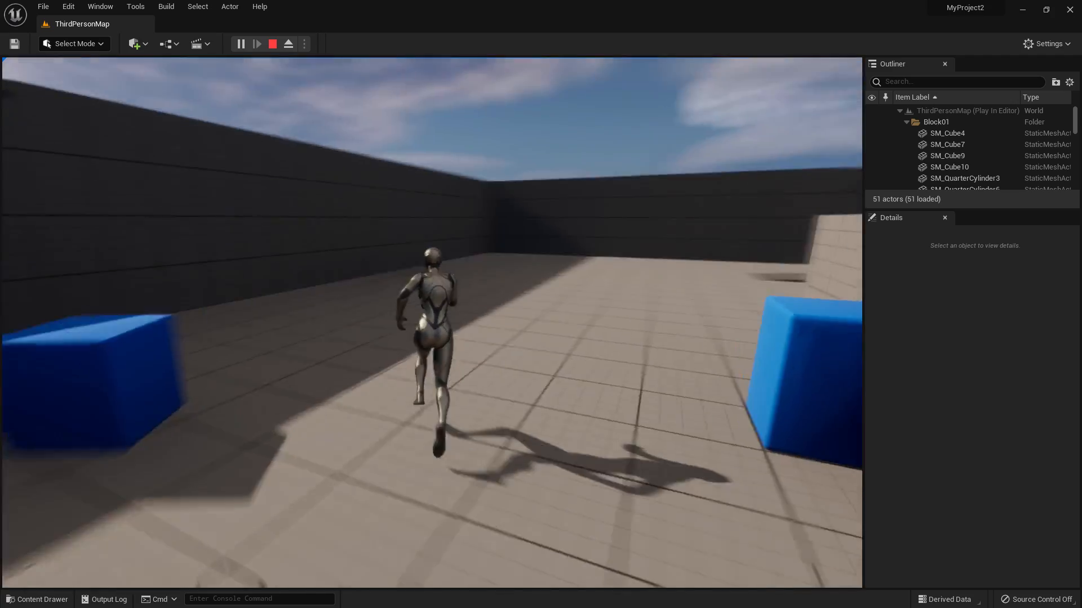
{"action": "key", "text": "w"}
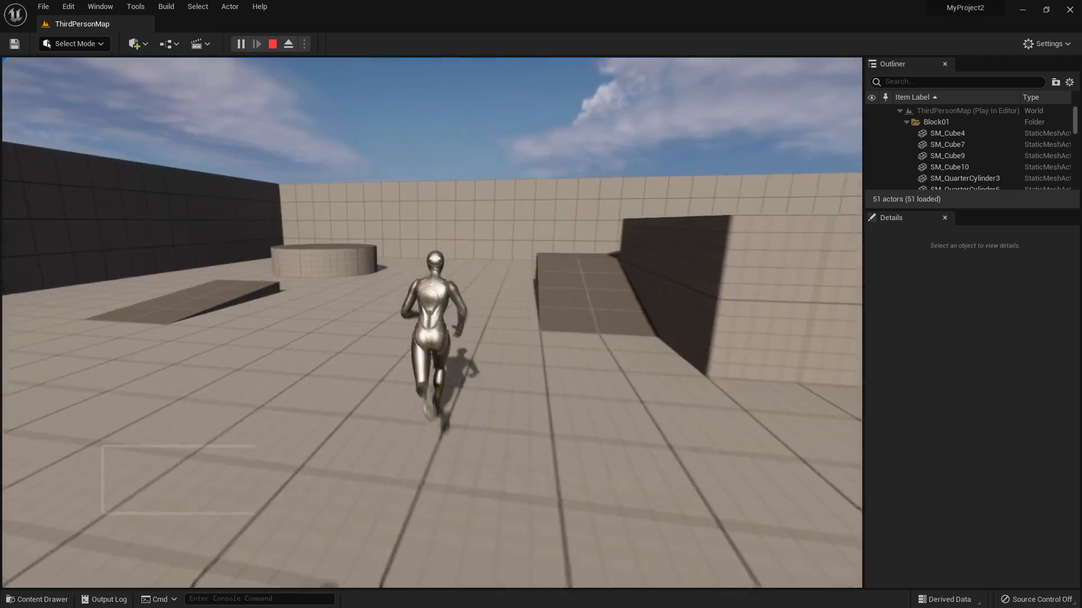
{"action": "key", "text": "Escape"}
{"action": "right_click_drag", "start_coordinate": [513, 418], "coordinate": [539, 412]}
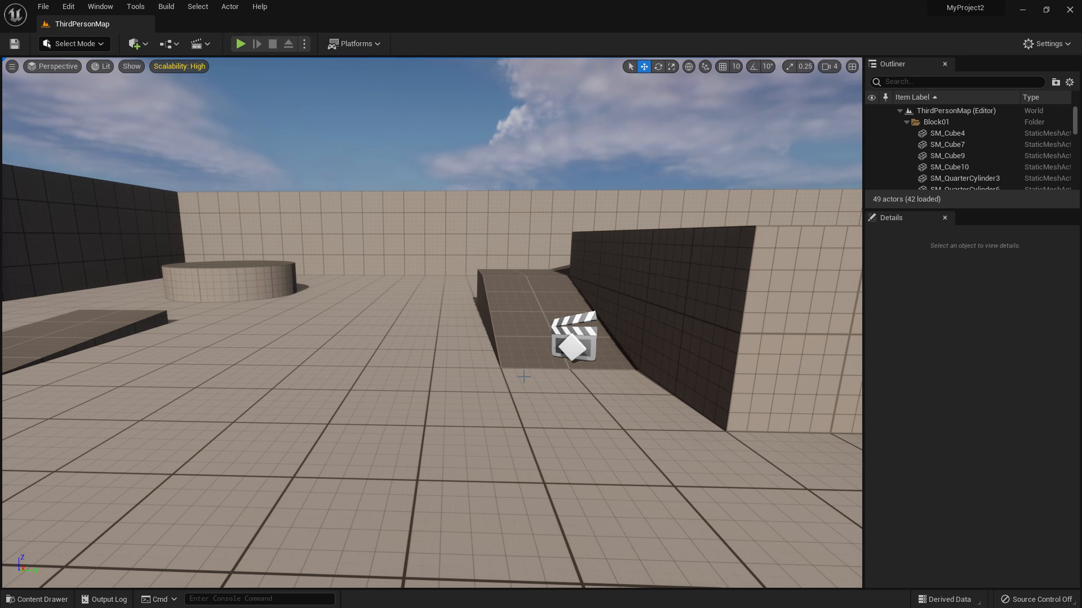
Open the BP_ThirdPersonCharacter blueprint from the ThirdPerson/Blueprints content folder and maximize its editor window.
{"action": "key", "text": "ctrl+space"}
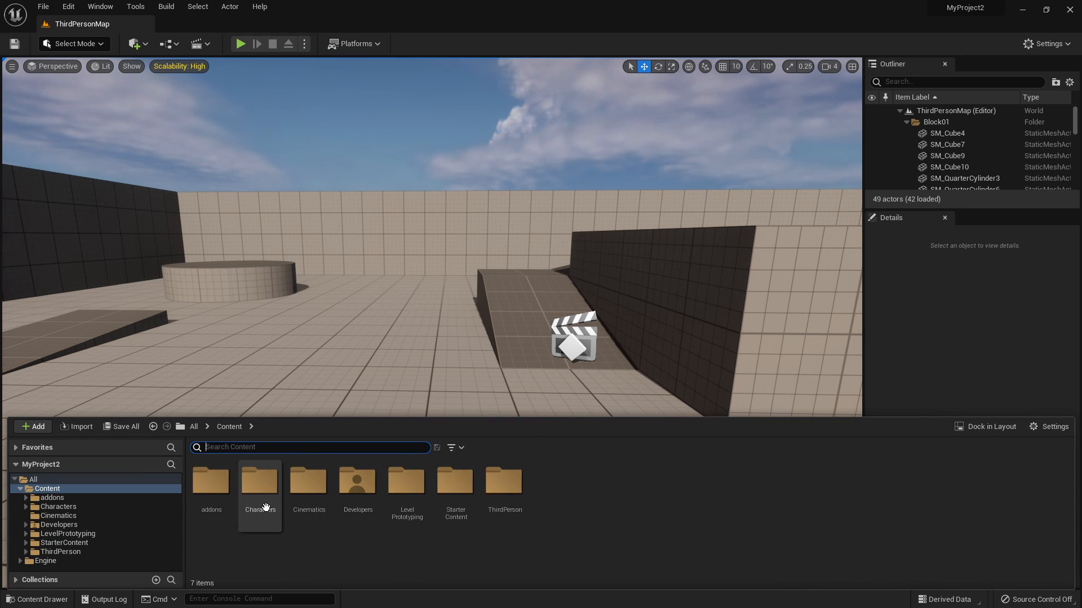
{"action": "double_click", "coordinate": [501, 500]}
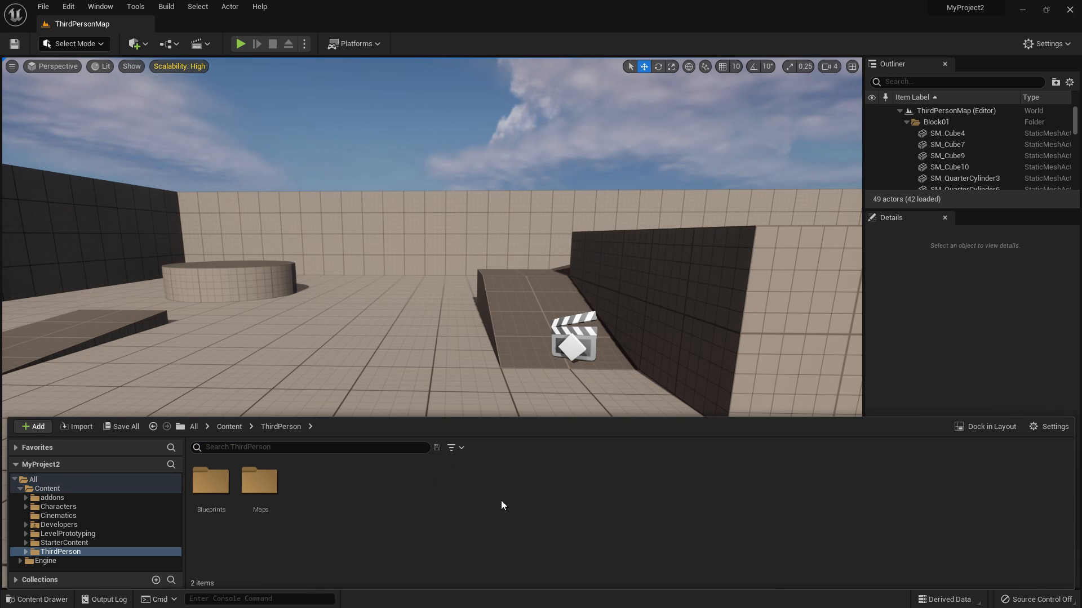
{"action": "double_click", "coordinate": [208, 489]}
{"action": "double_click", "coordinate": [209, 495]}
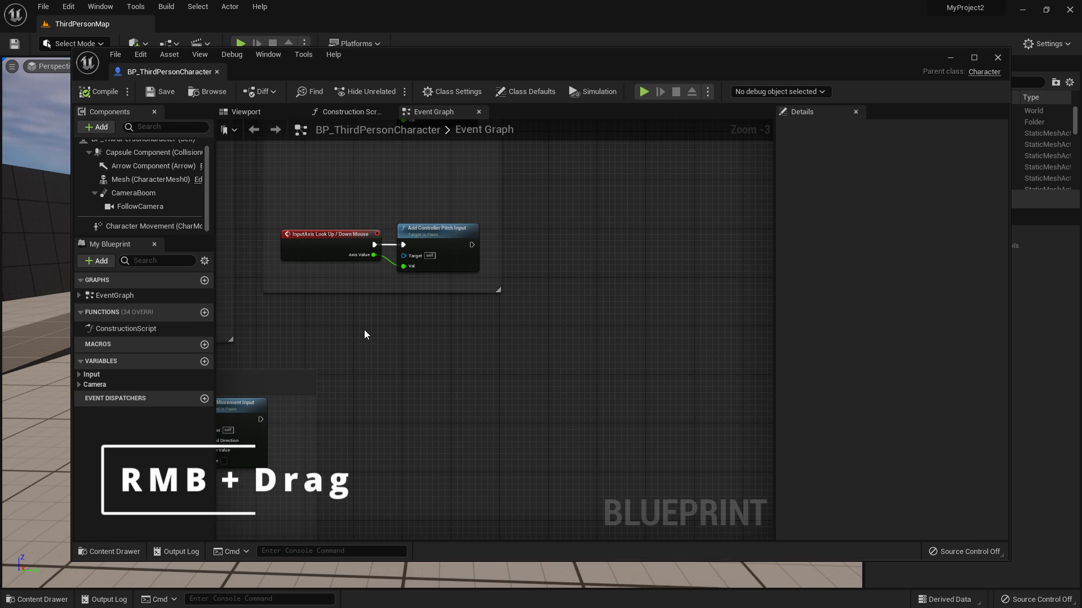
{"action": "right_click_drag", "start_coordinate": [364, 329], "coordinate": [669, 377]}
{"action": "scroll", "coordinate": [669, 377], "scroll_direction": "down", "scroll_amount": 2}
{"action": "scroll", "coordinate": [562, 376], "scroll_direction": "up", "scroll_amount": 2}
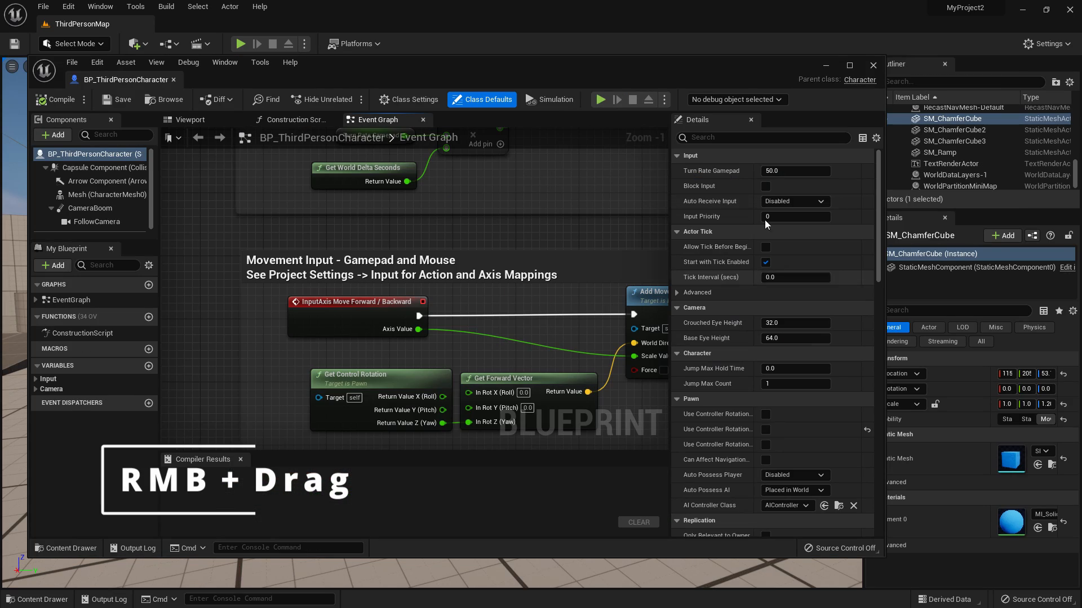
{"action": "left_click", "coordinate": [849, 67]}
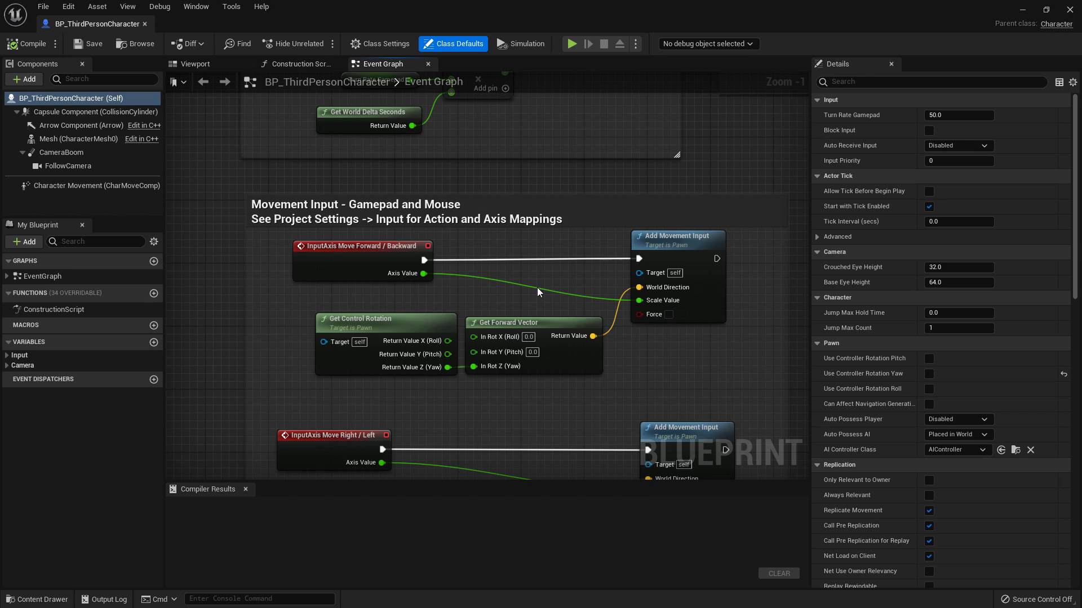
Look over the camera and movement input groups in the character's event graph.
{"action": "scroll", "coordinate": [559, 290], "scroll_direction": "down", "scroll_amount": 3}
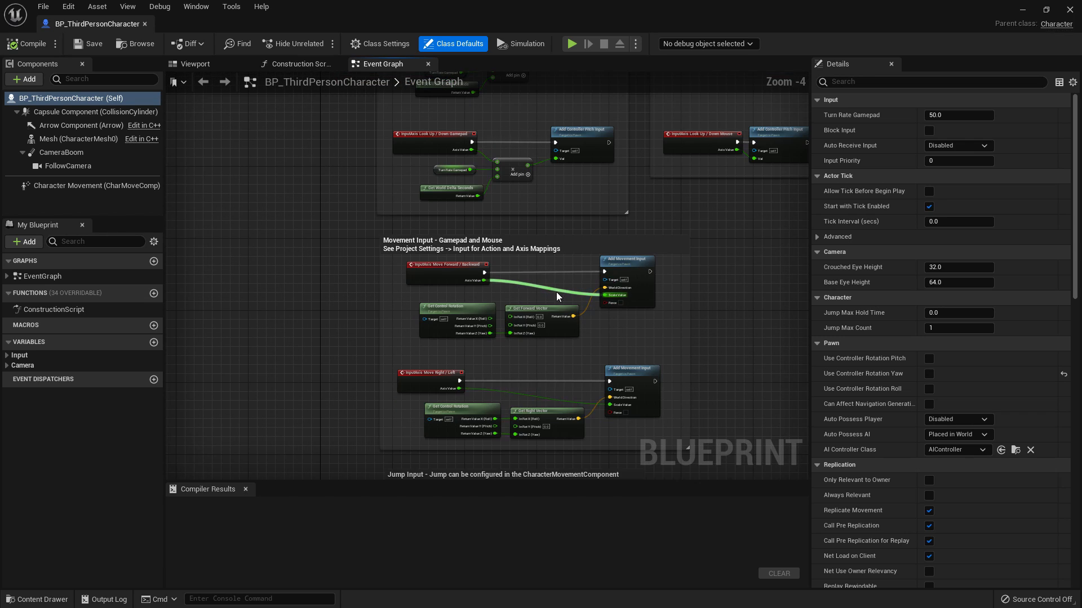
{"action": "scroll", "coordinate": [555, 295], "scroll_direction": "up", "scroll_amount": 3}
{"action": "scroll", "coordinate": [554, 296], "scroll_direction": "down", "scroll_amount": 5}
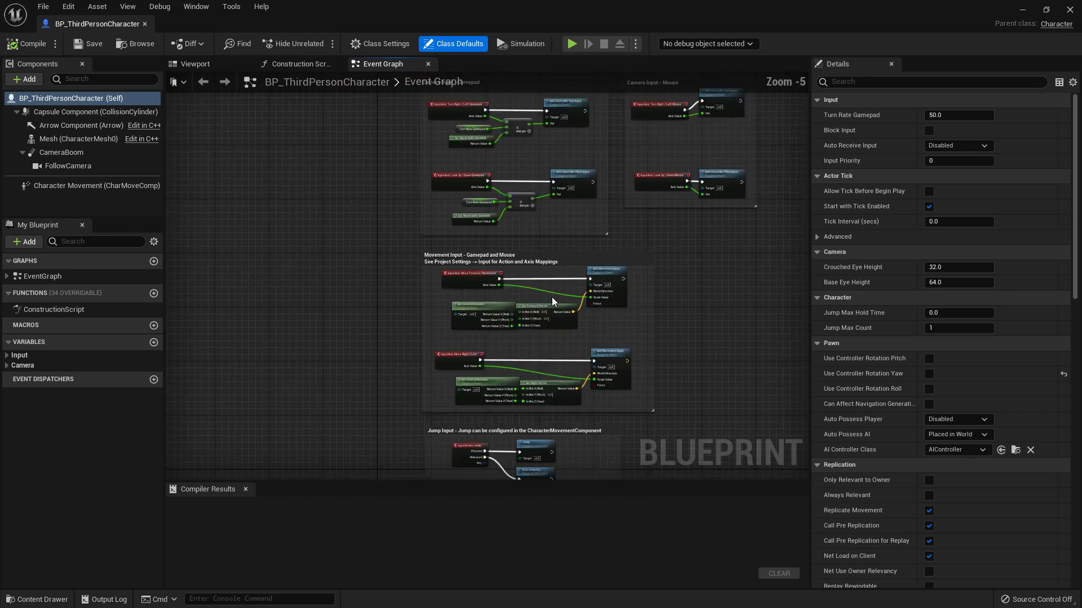
{"action": "scroll", "coordinate": [552, 296], "scroll_direction": "up", "scroll_amount": 3}
{"action": "scroll", "coordinate": [551, 296], "scroll_direction": "down", "scroll_amount": 2}
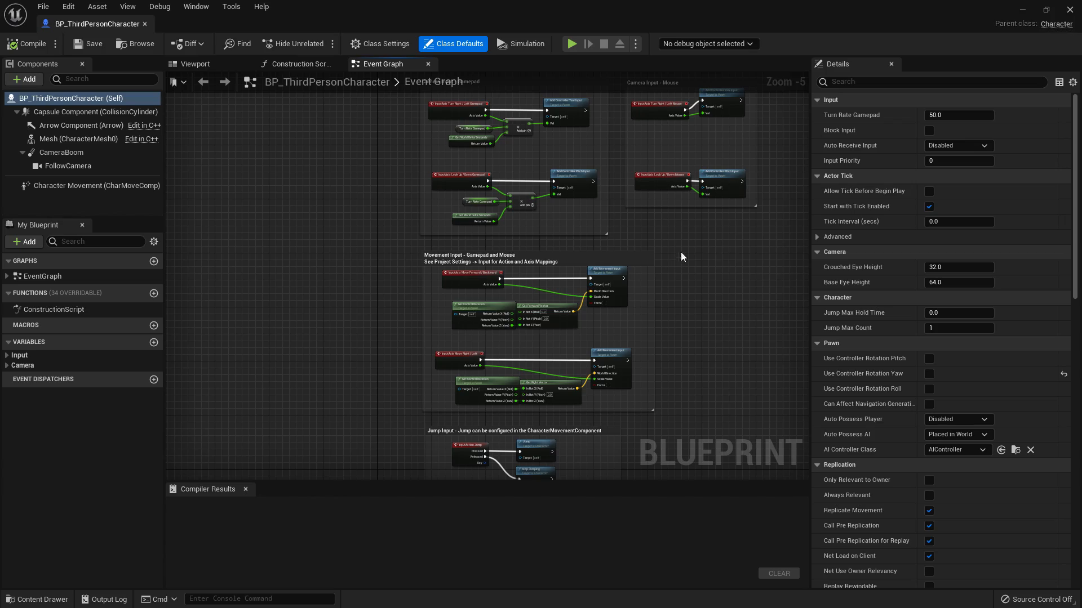
{"action": "right_click_drag", "start_coordinate": [688, 247], "coordinate": [630, 292]}
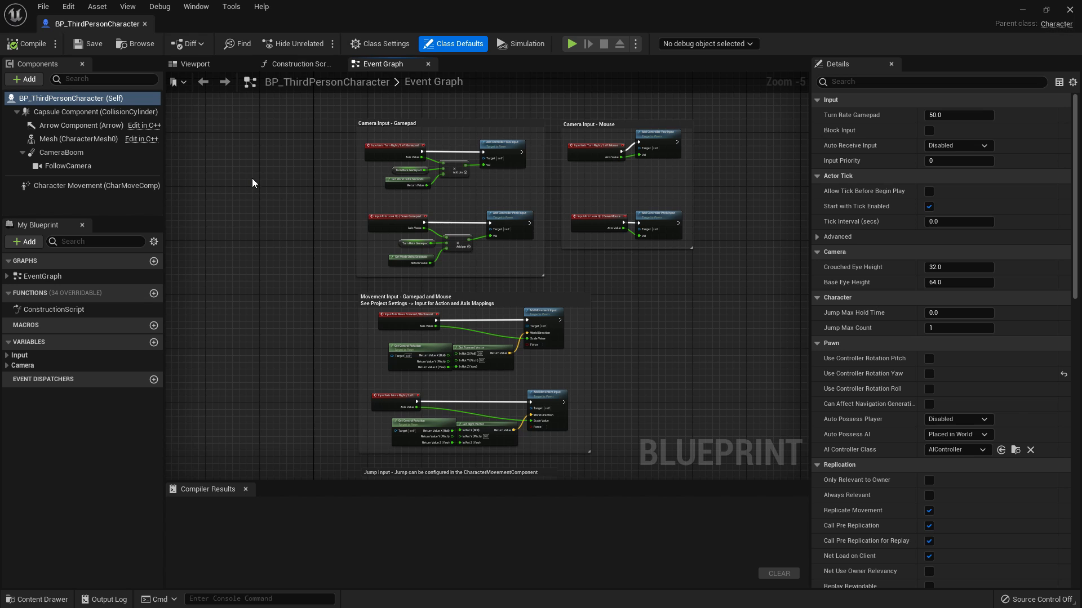
View the character blueprint's viewport and construction script, returning to the event graph.
{"action": "left_click", "coordinate": [228, 65]}
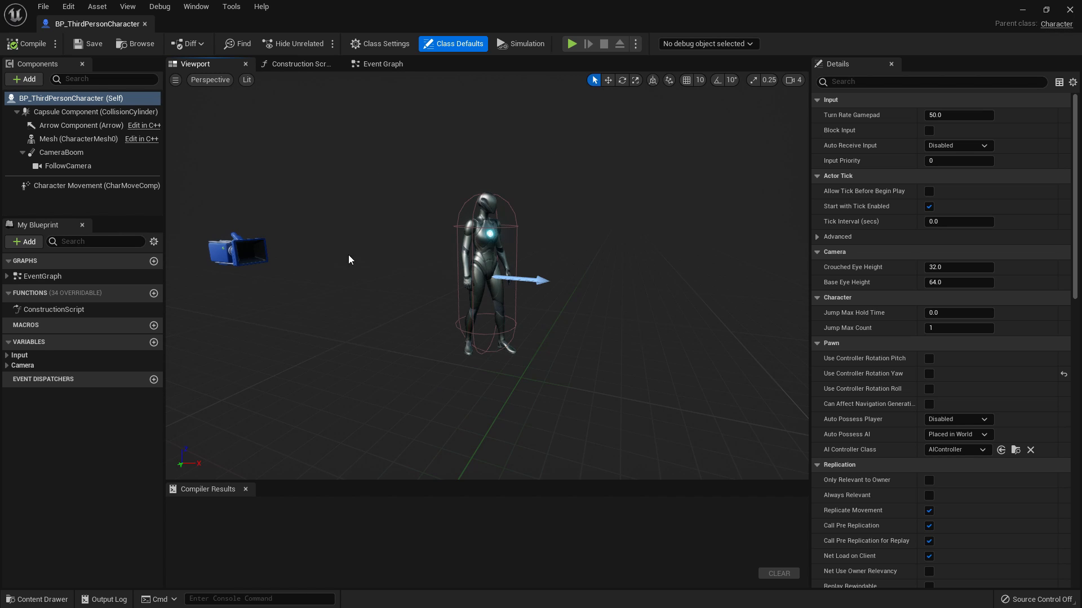
{"action": "left_click", "coordinate": [377, 64]}
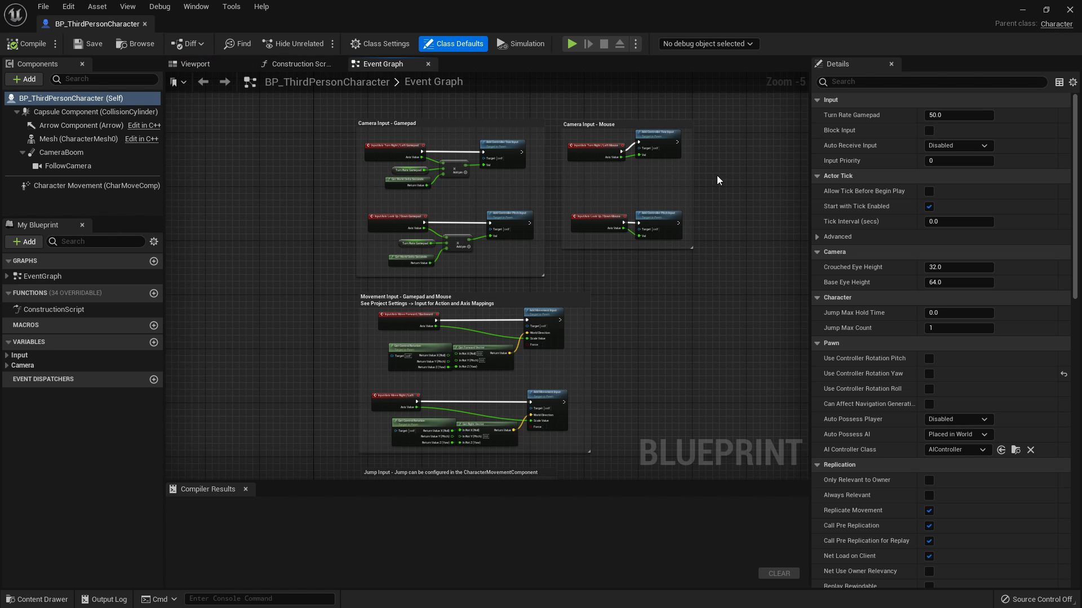
{"action": "left_click", "coordinate": [301, 65]}
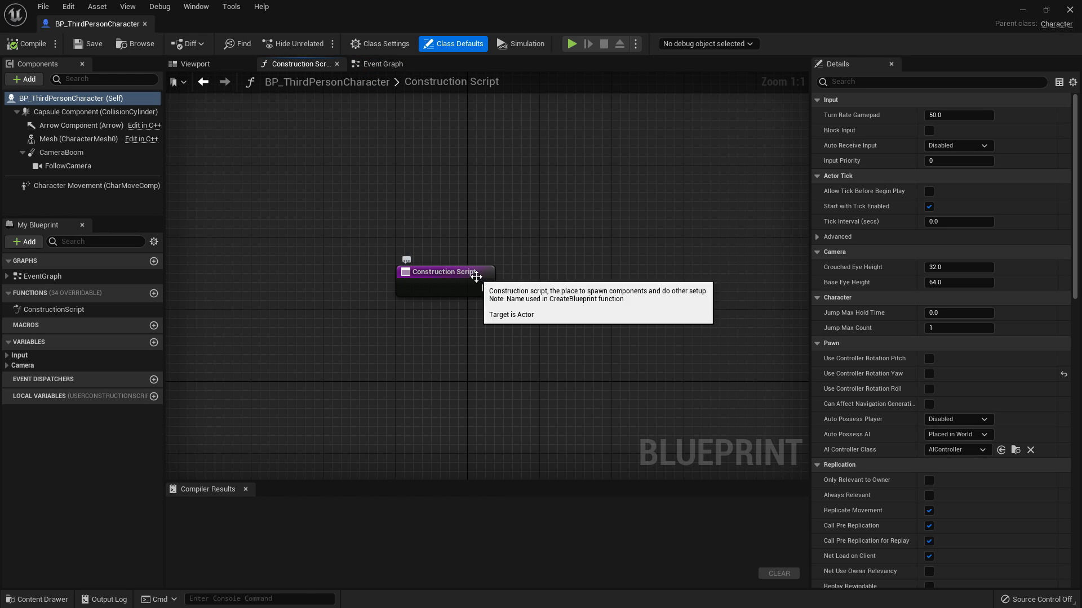
{"action": "left_click", "coordinate": [383, 64]}
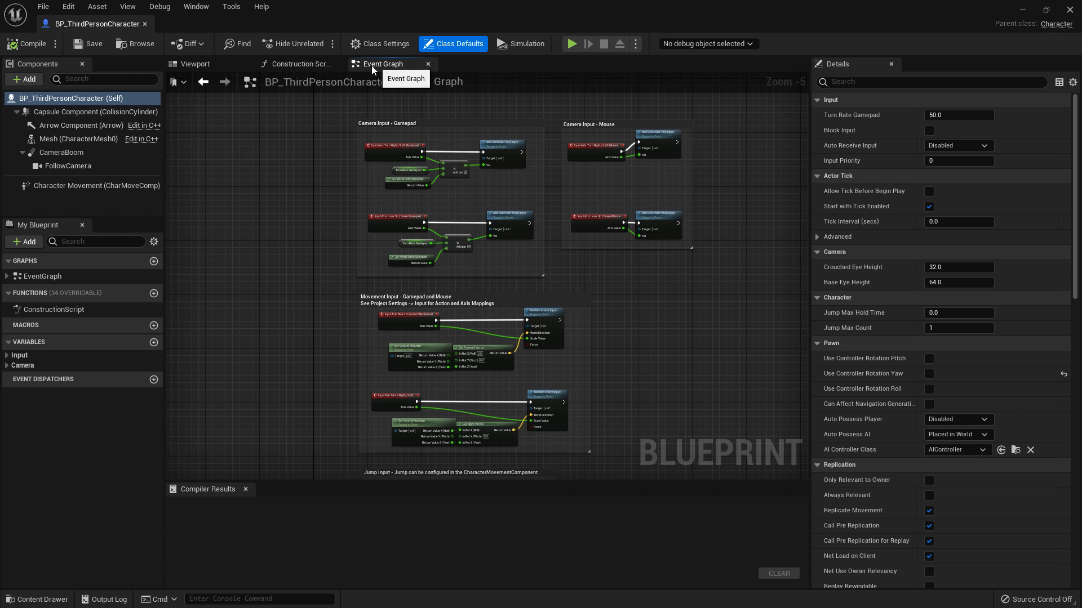
Examine the event graph's nodes for gamepad and mouse camera input, forward/backward and right/left movement, and jump input.
{"action": "scroll", "coordinate": [567, 361], "scroll_direction": "up", "scroll_amount": 1}
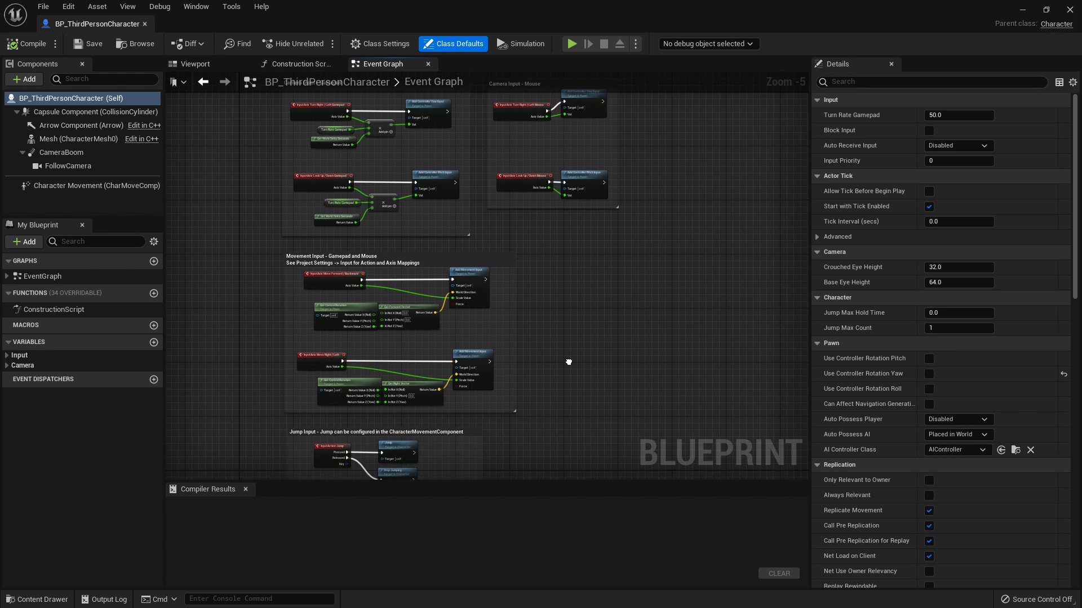
{"action": "scroll", "coordinate": [567, 360], "scroll_direction": "up", "scroll_amount": 1}
{"action": "right_click_drag", "start_coordinate": [441, 317], "coordinate": [563, 334]}
{"action": "scroll", "coordinate": [563, 334], "scroll_direction": "down", "scroll_amount": 2}
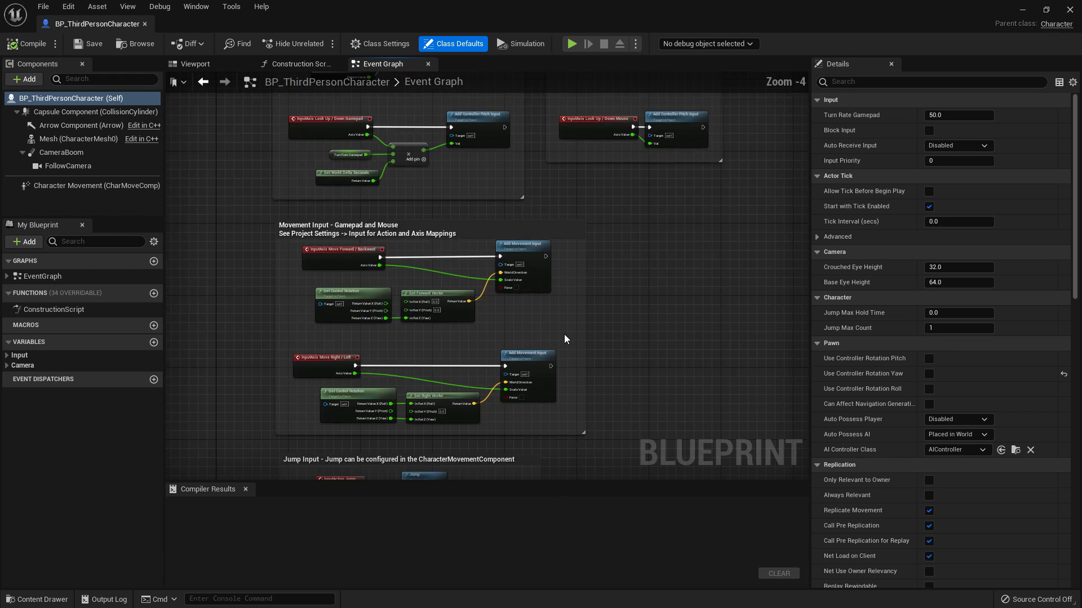
{"action": "right_click_drag", "start_coordinate": [581, 237], "coordinate": [505, 372]}
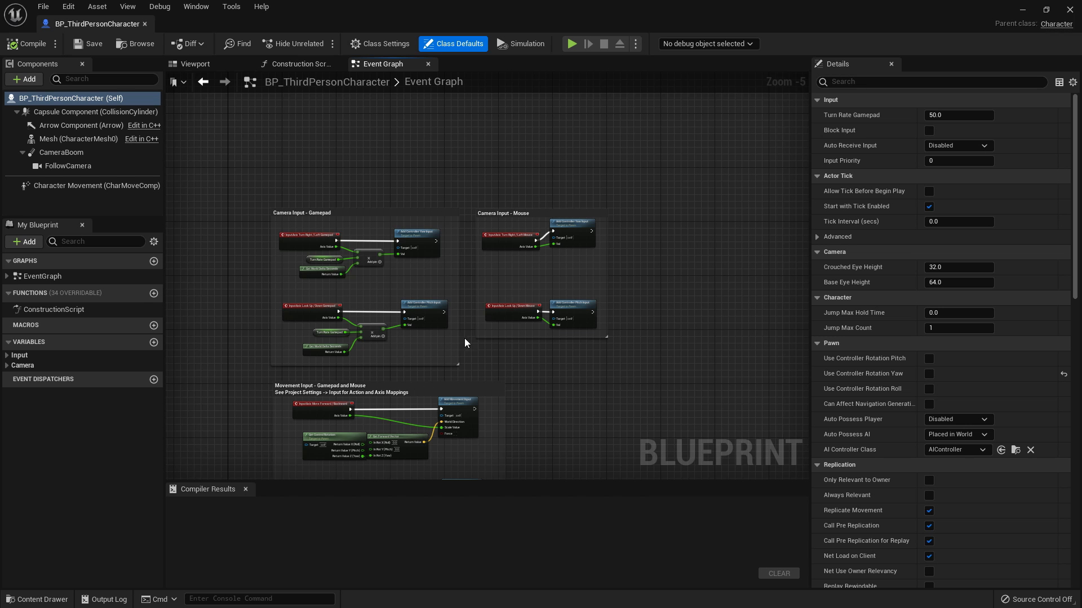
{"action": "right_click_drag", "start_coordinate": [602, 417], "coordinate": [643, 353]}
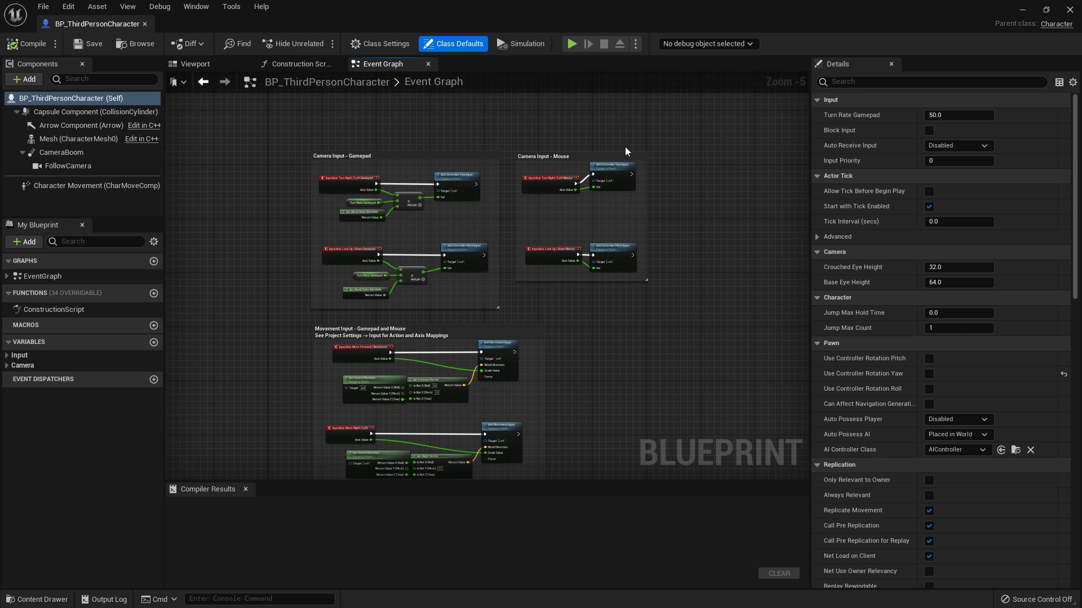
{"action": "right_click_drag", "start_coordinate": [577, 402], "coordinate": [678, 374]}
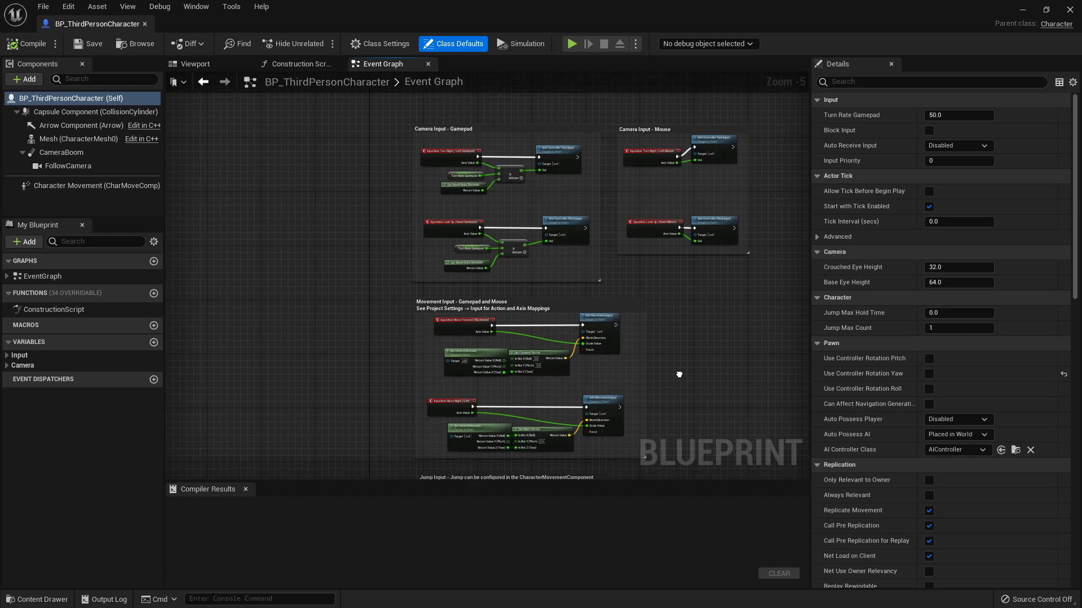
{"action": "scroll", "coordinate": [672, 381], "scroll_direction": "up", "scroll_amount": 3}
{"action": "right_click_drag", "start_coordinate": [508, 391], "coordinate": [650, 332]}
{"action": "scroll", "coordinate": [650, 333], "scroll_direction": "down", "scroll_amount": 1}
{"action": "scroll", "coordinate": [481, 168], "scroll_direction": "down", "scroll_amount": 1}
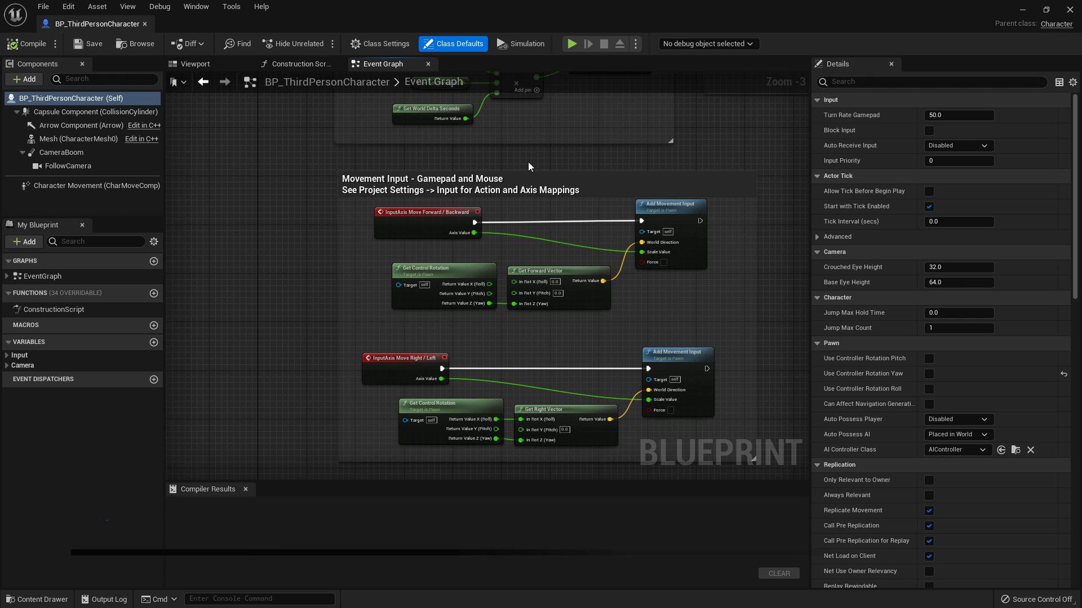
{"action": "right_click_drag", "start_coordinate": [604, 130], "coordinate": [485, 324]}
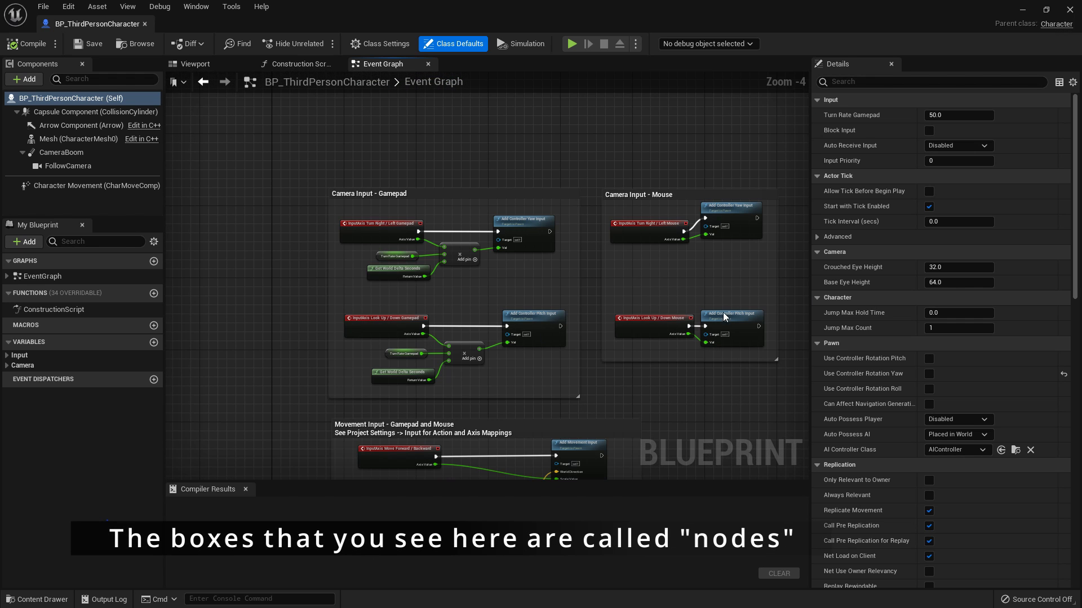
{"action": "right_click_drag", "start_coordinate": [578, 402], "coordinate": [566, 353]}
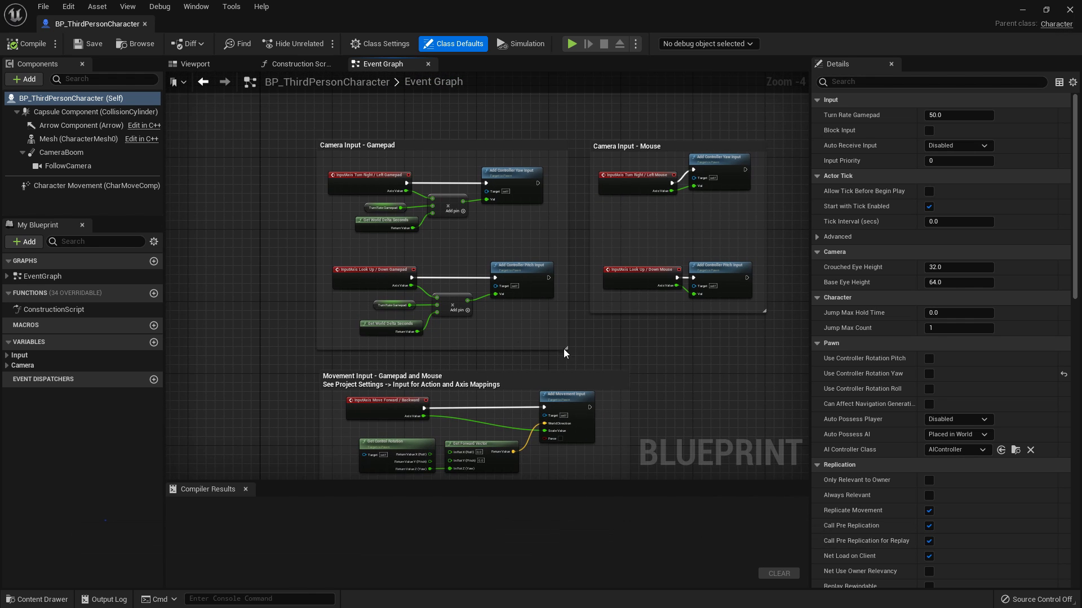
{"action": "right_click_drag", "start_coordinate": [648, 376], "coordinate": [702, 209]}
{"action": "right_click_drag", "start_coordinate": [714, 400], "coordinate": [704, 316]}
{"action": "right_click_drag", "start_coordinate": [677, 227], "coordinate": [685, 181]}
{"action": "scroll", "coordinate": [651, 297], "scroll_direction": "up", "scroll_amount": 2}
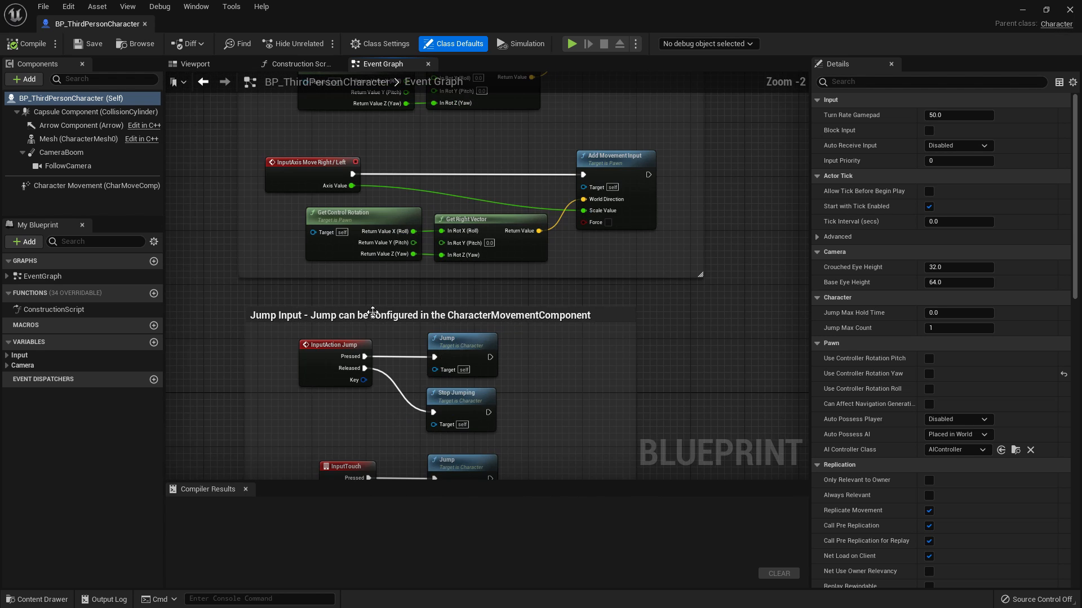
Break the execution wire between the InputAxis Move Forward / Backward event and its Add Movement Input node.
{"action": "right_click_drag", "start_coordinate": [275, 320], "coordinate": [390, 254]}
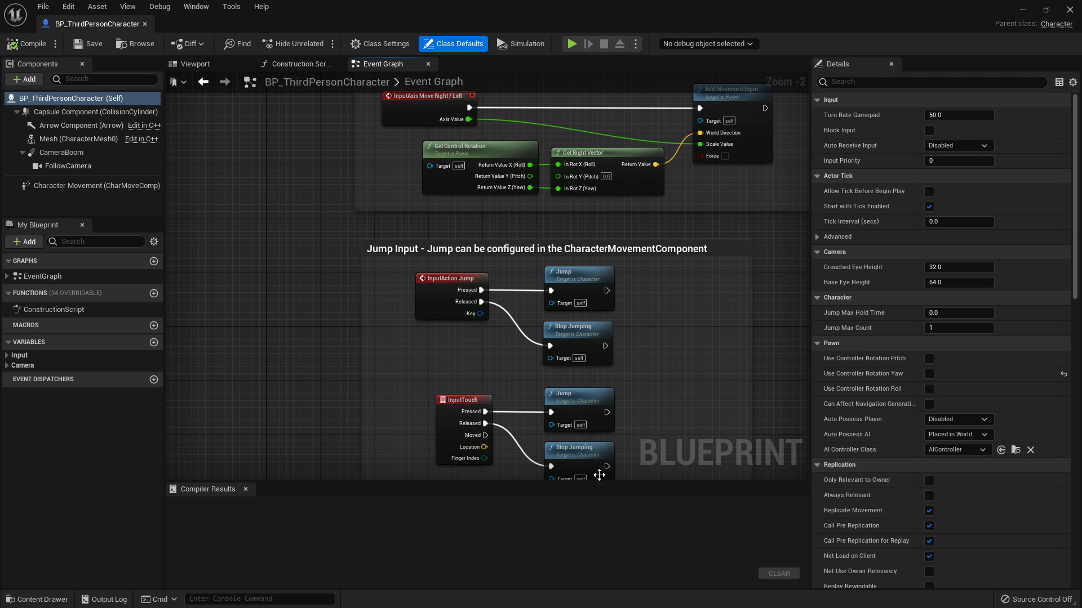
{"action": "right_click_drag", "start_coordinate": [731, 325], "coordinate": [686, 342]}
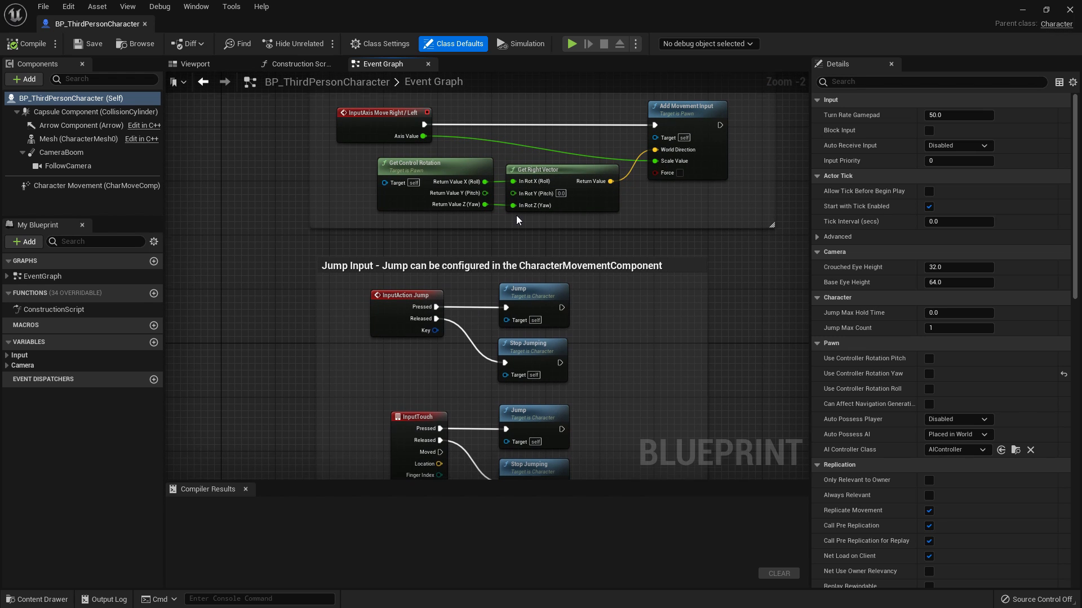
{"action": "right_click_drag", "start_coordinate": [513, 252], "coordinate": [499, 487]}
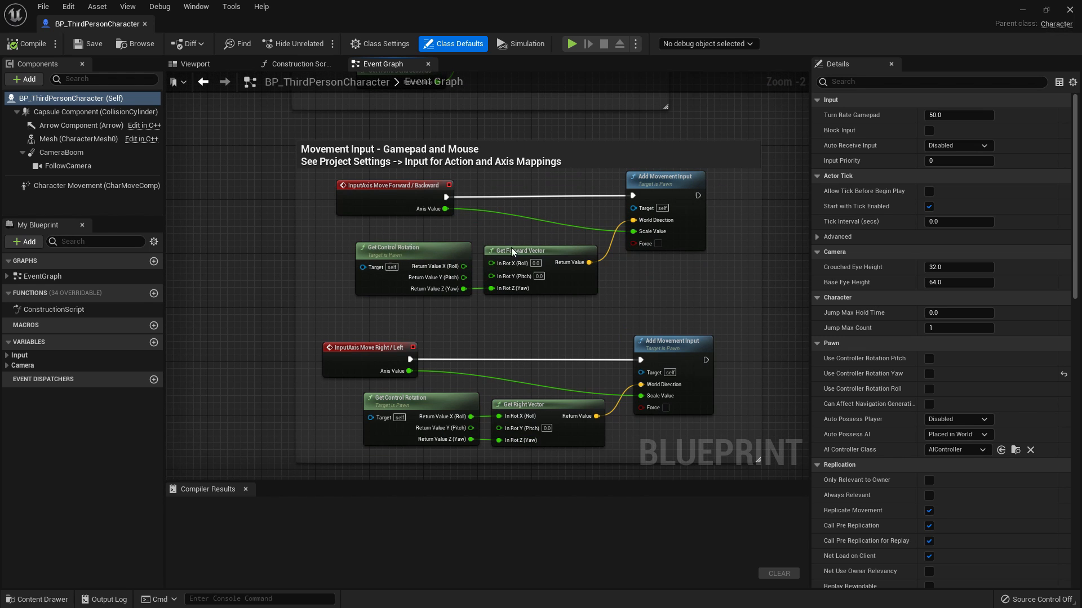
{"action": "left_click", "coordinate": [517, 197], "text": "alt"}
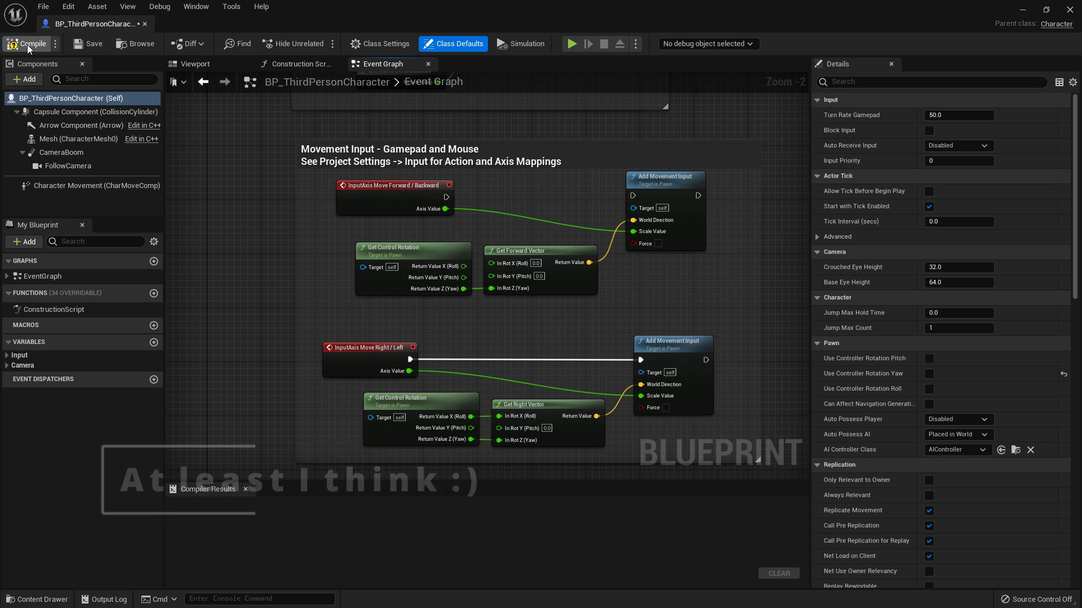
Set the blueprint's Save on Compile option to Never.
{"action": "left_click", "coordinate": [55, 45]}
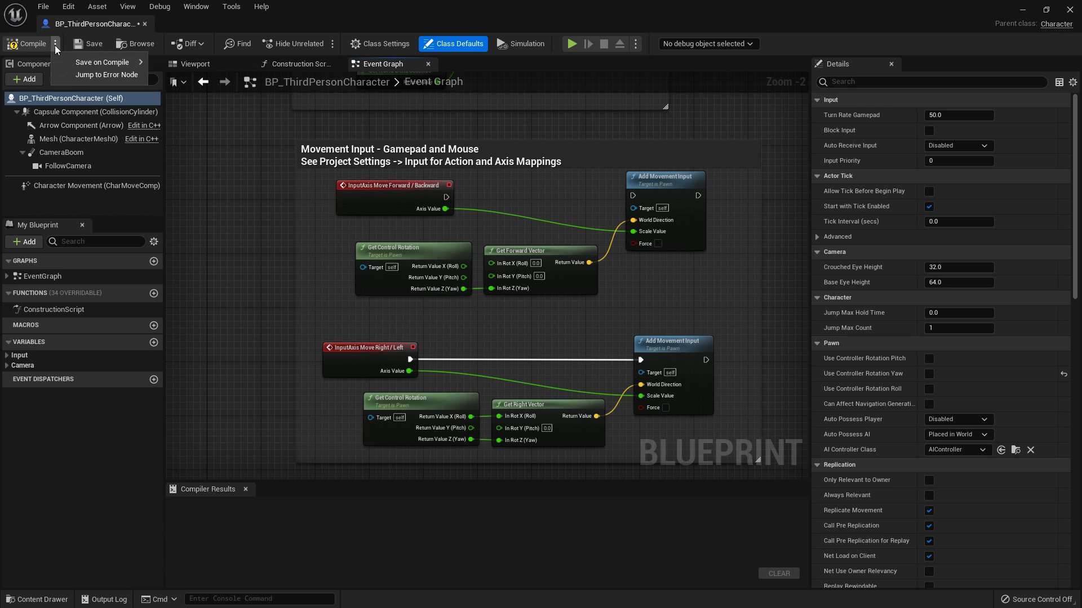
{"action": "mouse_move", "coordinate": [92, 60]}
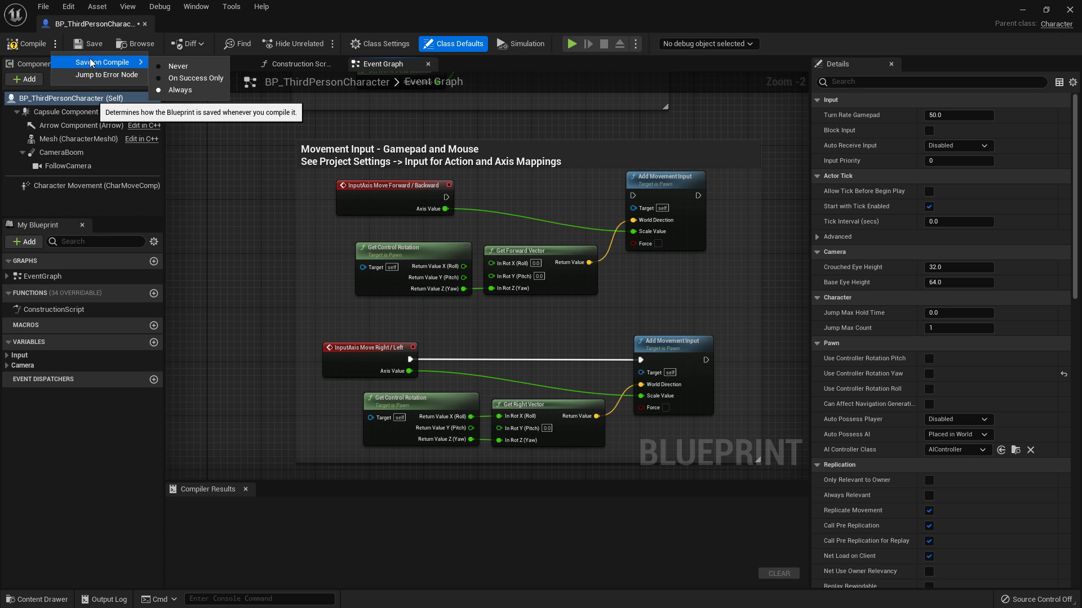
{"action": "left_click", "coordinate": [55, 45]}
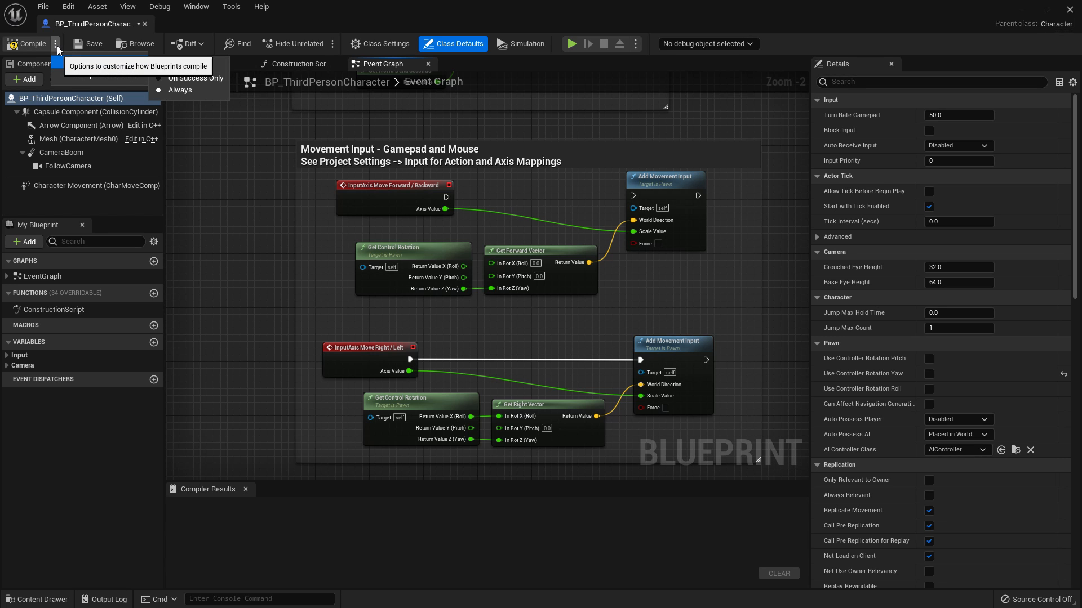
{"action": "left_click", "coordinate": [56, 45]}
{"action": "mouse_move", "coordinate": [92, 65]}
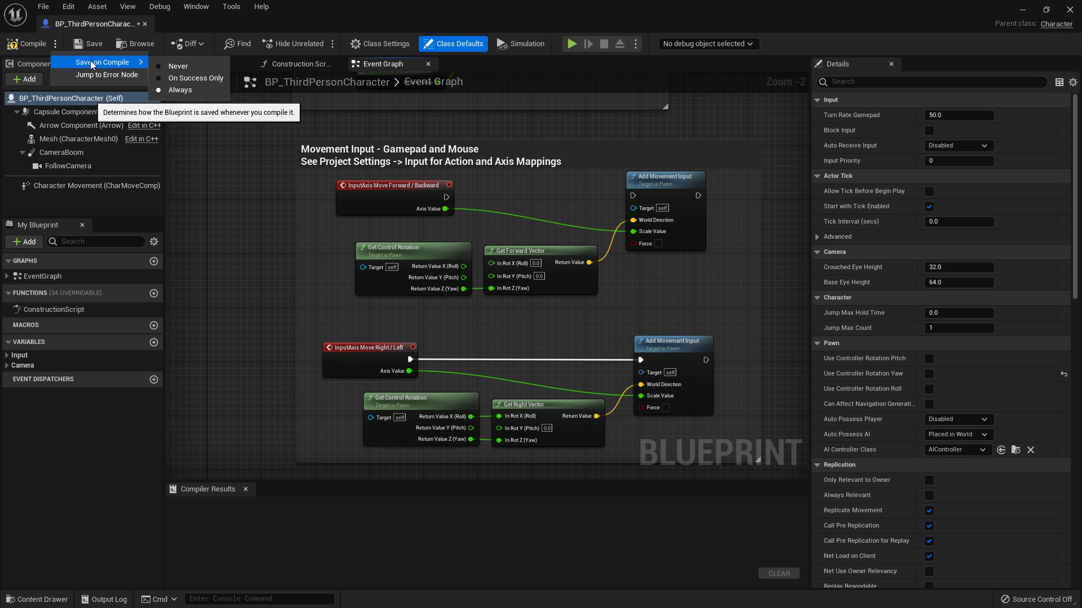
{"action": "left_click", "coordinate": [182, 67]}
Set the blueprint's Save on Compile option to Always.
{"action": "left_click", "coordinate": [56, 45]}
{"action": "mouse_move", "coordinate": [102, 62]}
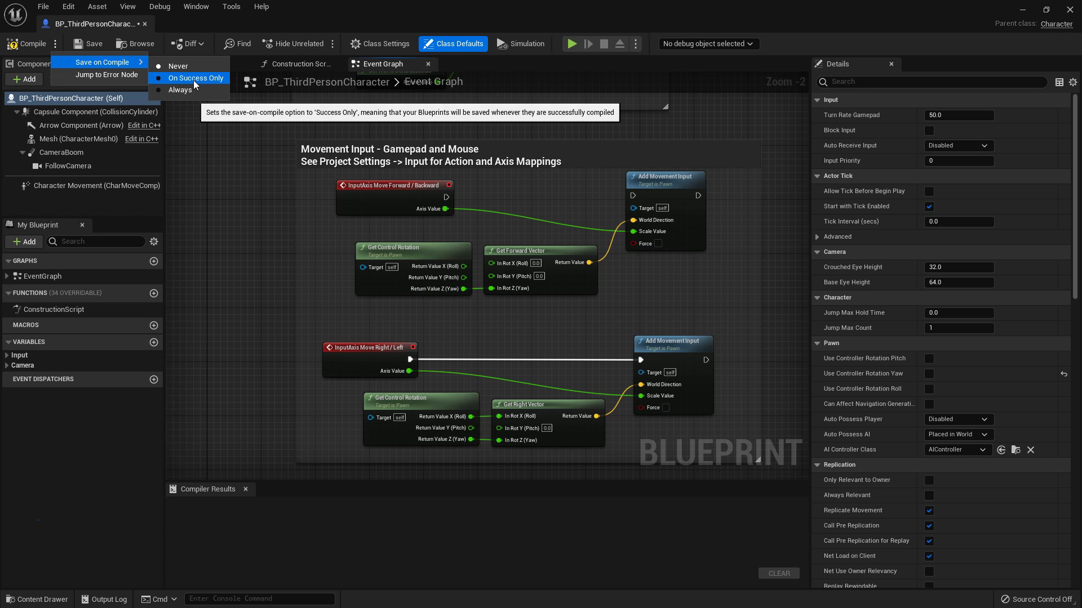
{"action": "left_click", "coordinate": [194, 84]}
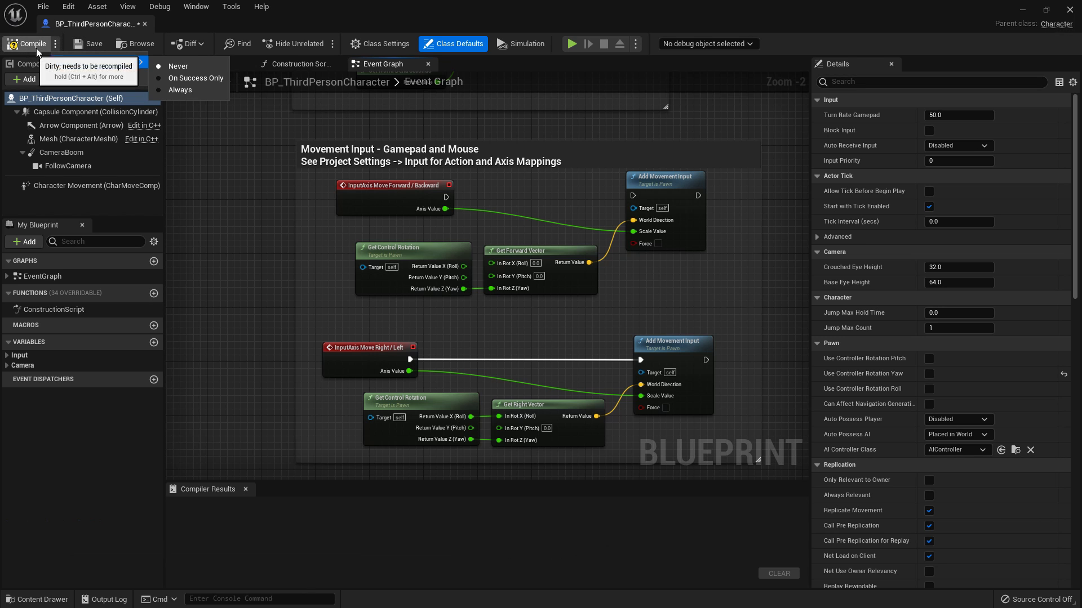
{"action": "left_click", "coordinate": [54, 43]}
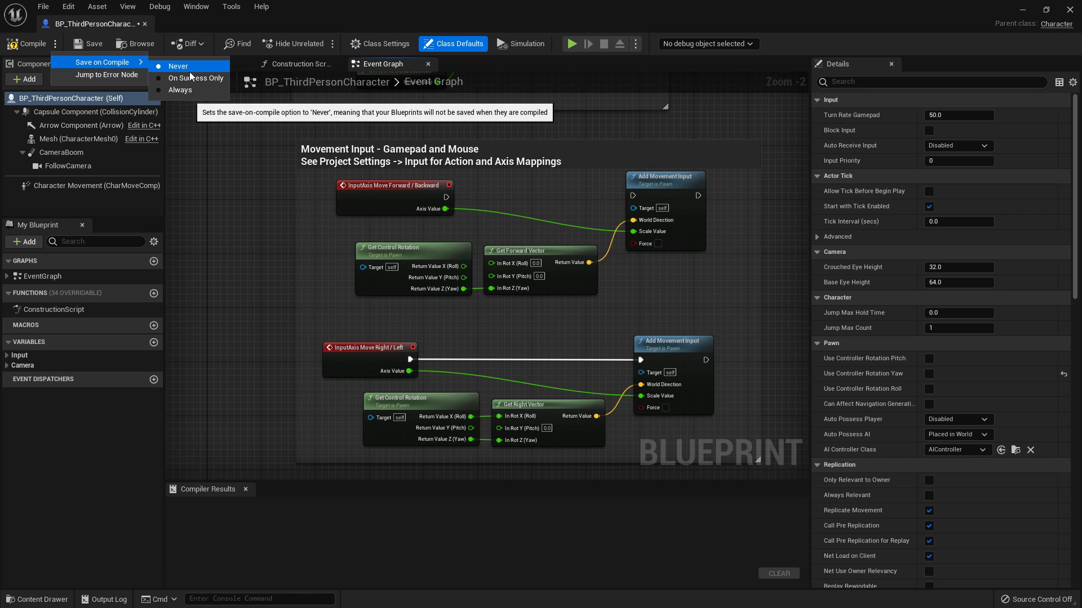
{"action": "left_click", "coordinate": [194, 90]}
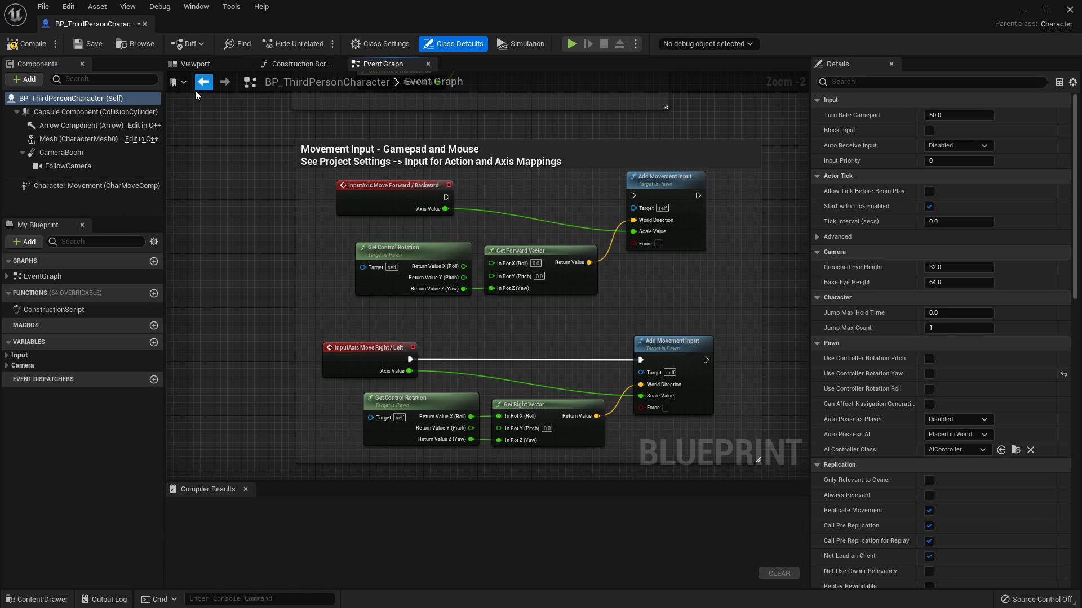
Compile the character blueprint with the forward/backward execution wire disconnected.
{"action": "left_click", "coordinate": [26, 45]}
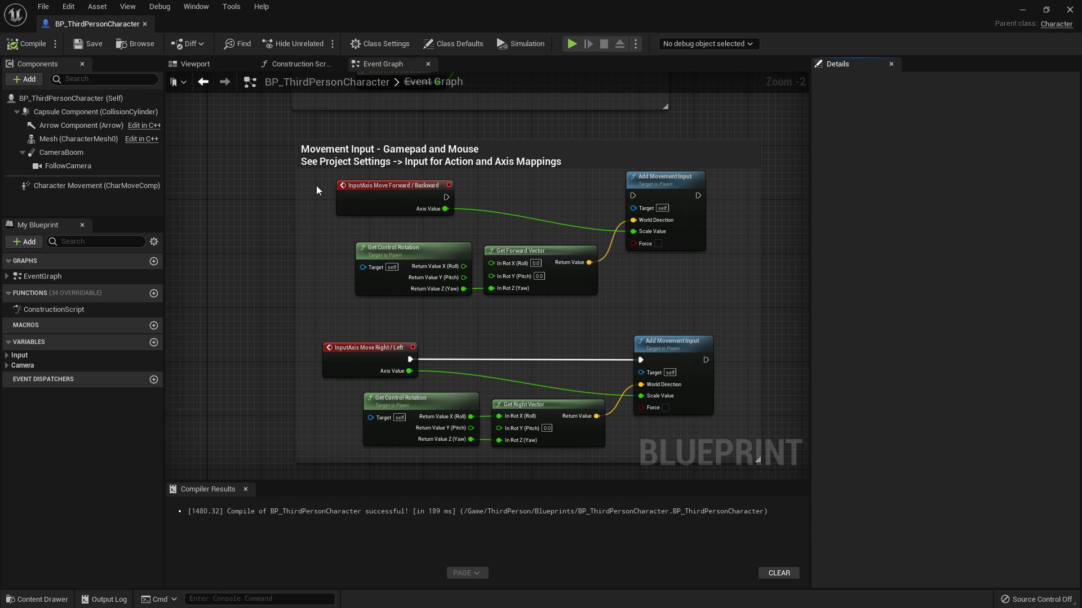
{"action": "left_click", "coordinate": [26, 44]}
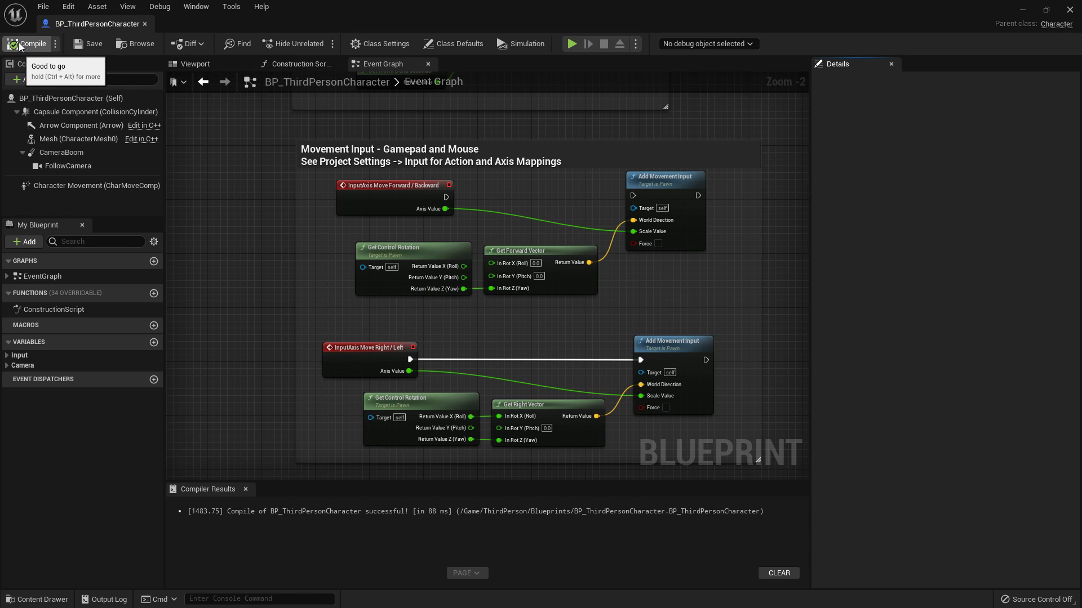
{"action": "left_click_drag", "start_coordinate": [446, 197], "coordinate": [489, 198]}
{"action": "right_click_drag", "start_coordinate": [417, 119], "coordinate": [405, 149]}
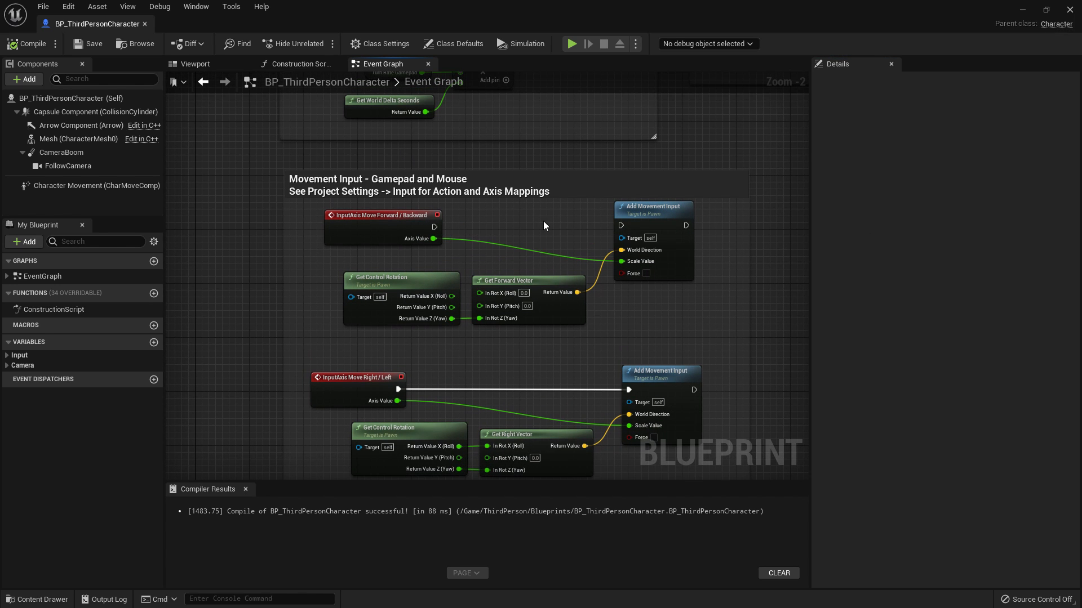
Minimize the blueprint editor and play-test the level to check the character's movement, then stop the session.
{"action": "left_click", "coordinate": [1024, 13]}
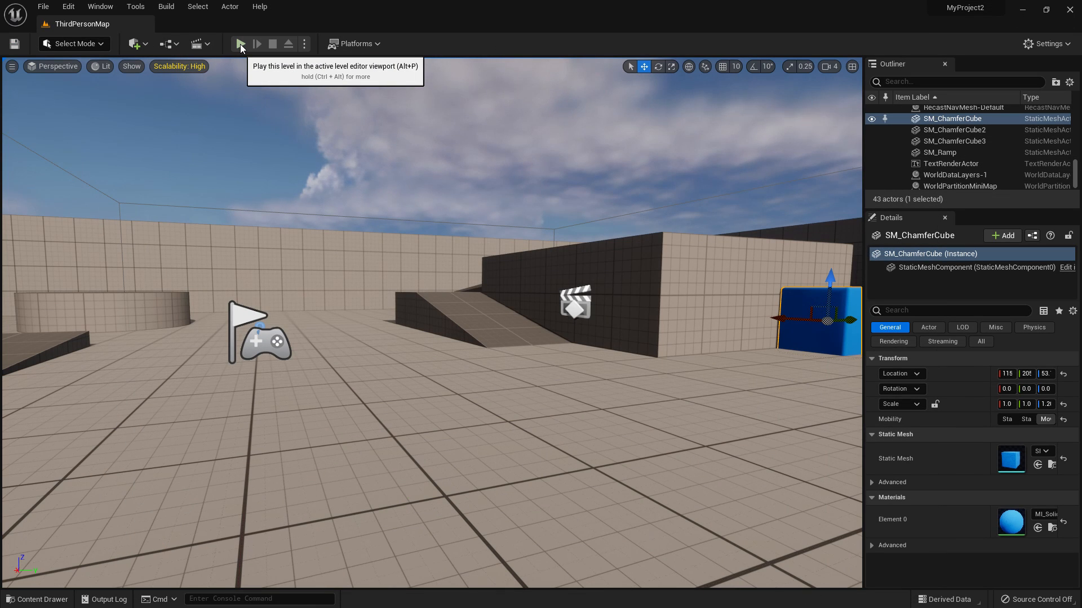
{"action": "left_click", "coordinate": [240, 45]}
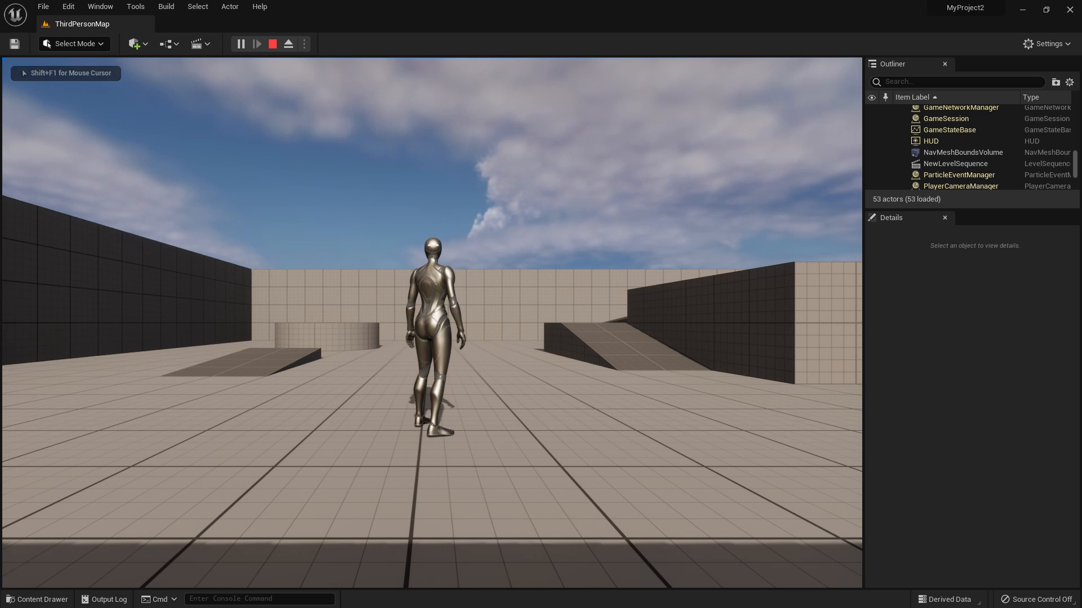
{"action": "key", "text": "d"}
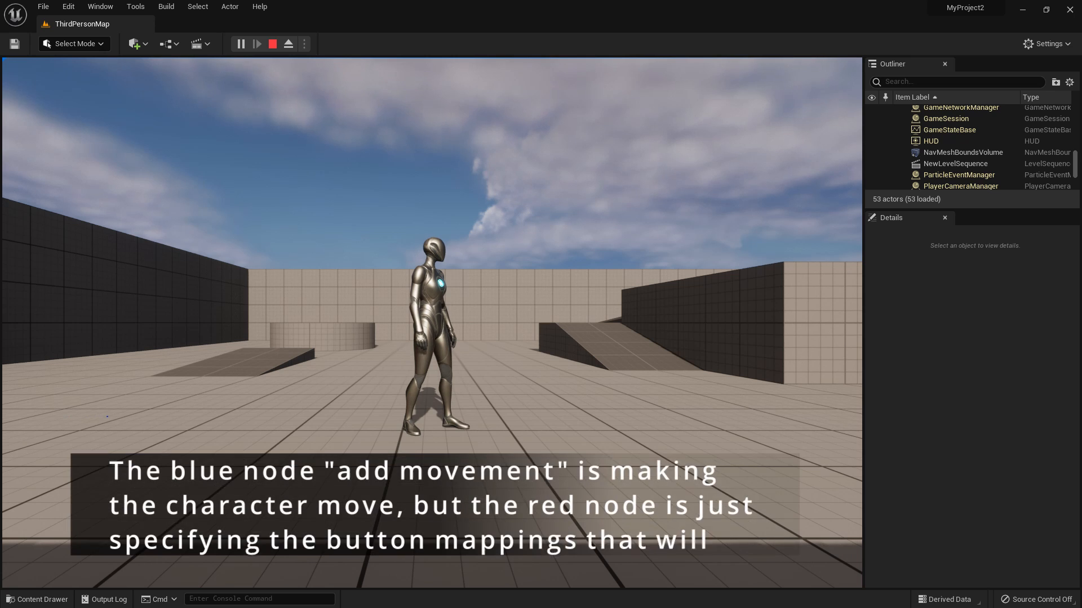
{"action": "key", "text": "Escape"}
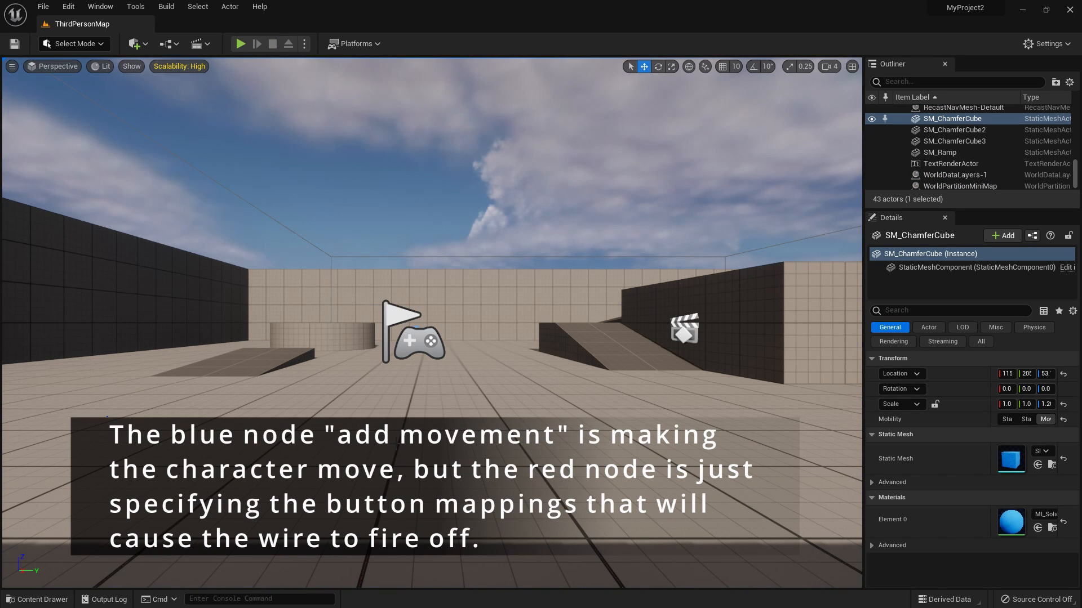
{"action": "right_click_drag", "start_coordinate": [450, 392], "coordinate": [454, 392]}
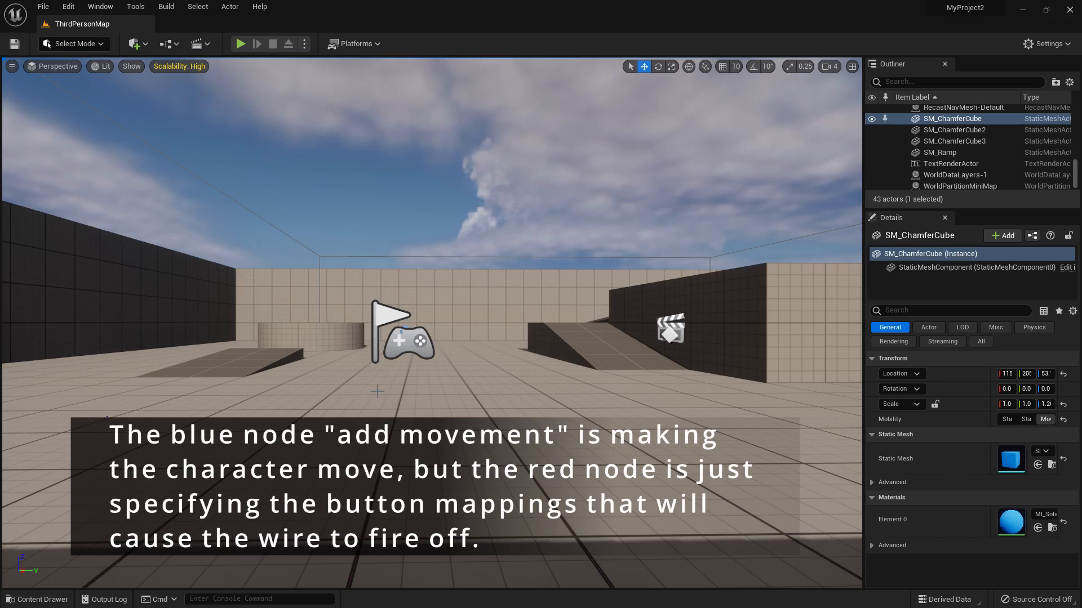
Back in the character blueprint, reconnect the InputAxis Move Forward / Backward execution output to Add Movement Input and compile.
{"action": "key", "text": "ctrl+space"}
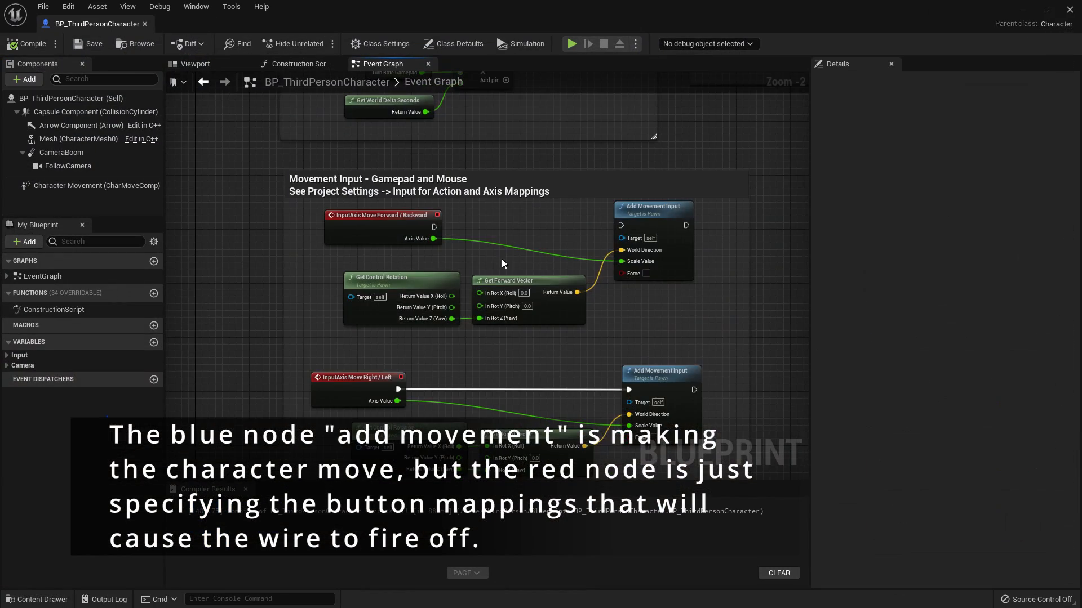
{"action": "scroll", "coordinate": [503, 264], "scroll_direction": "down", "scroll_amount": 3}
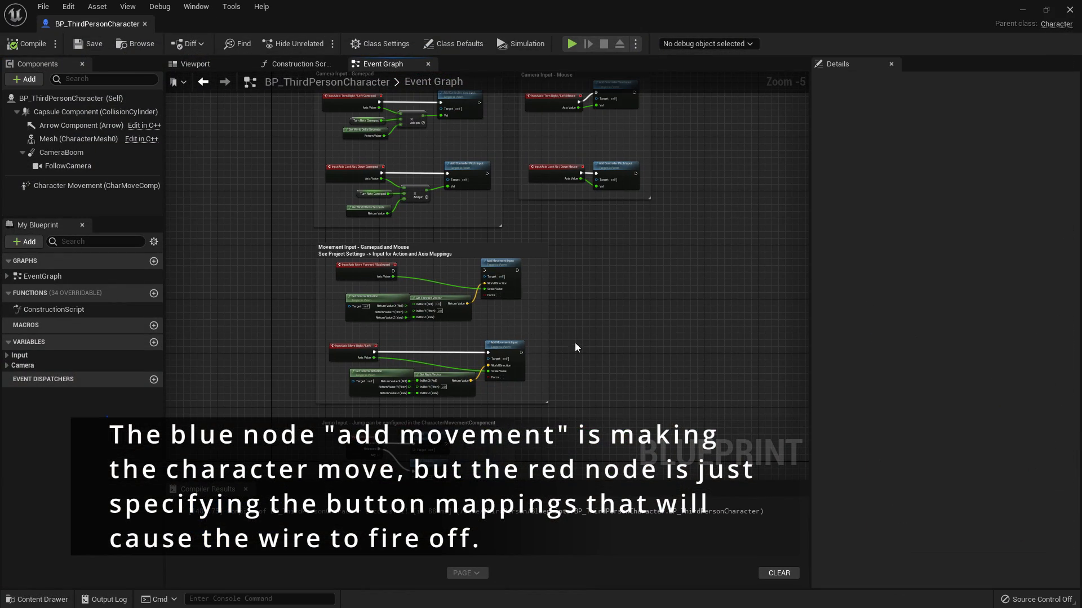
{"action": "scroll", "coordinate": [653, 332], "scroll_direction": "up", "scroll_amount": 4}
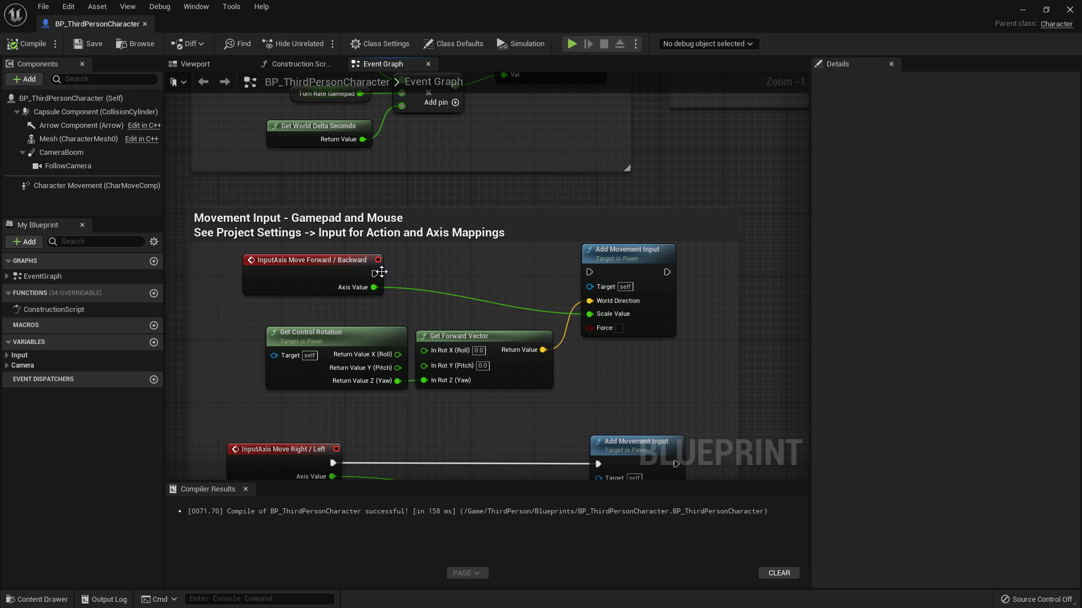
{"action": "left_click_drag", "start_coordinate": [373, 272], "coordinate": [375, 276]}
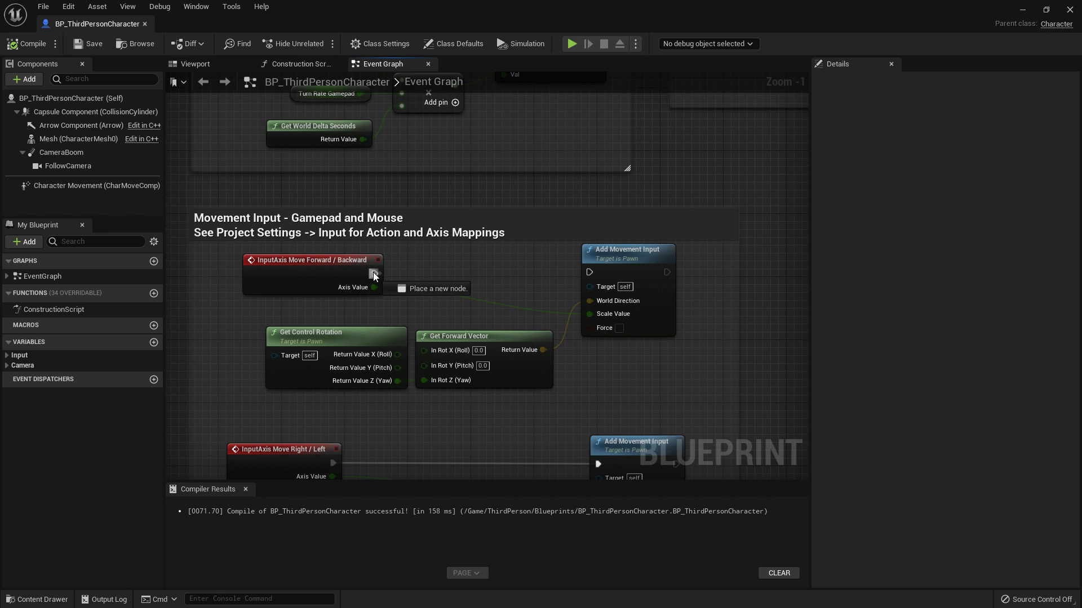
{"action": "left_click_drag", "start_coordinate": [375, 275], "coordinate": [591, 275]}
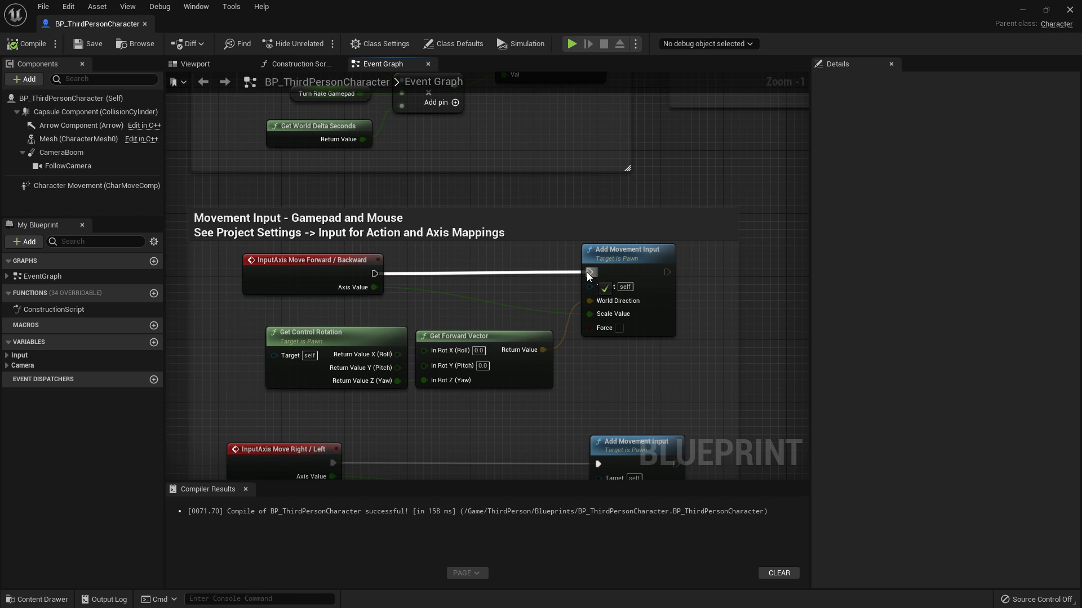
{"action": "mouse_move", "coordinate": [588, 274]}
{"action": "left_mouse_down"}
{"action": "mouse_move", "coordinate": [379, 272]}
{"action": "mouse_move", "coordinate": [589, 273]}
{"action": "left_mouse_up"}
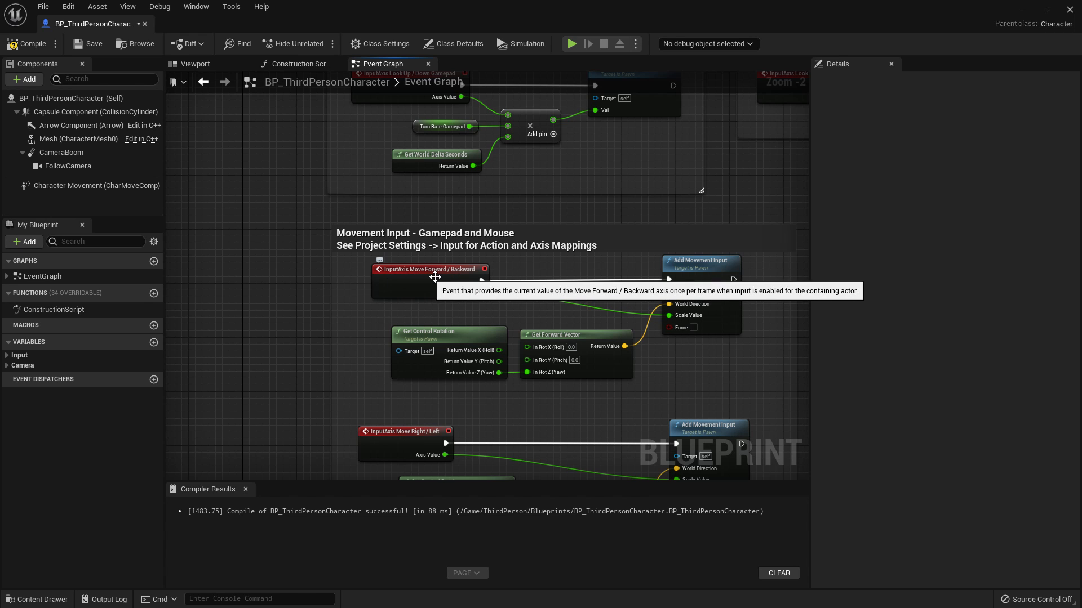
{"action": "left_click", "coordinate": [26, 47]}
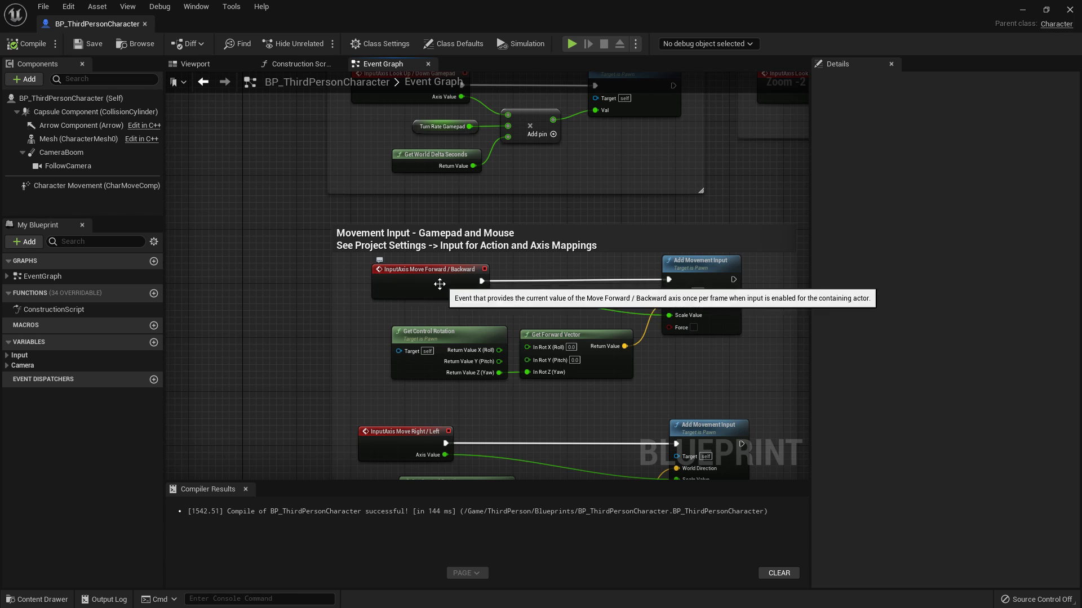
Open the project settings and search for "axis" to view the input axis mappings.
{"action": "left_click", "coordinate": [68, 5]}
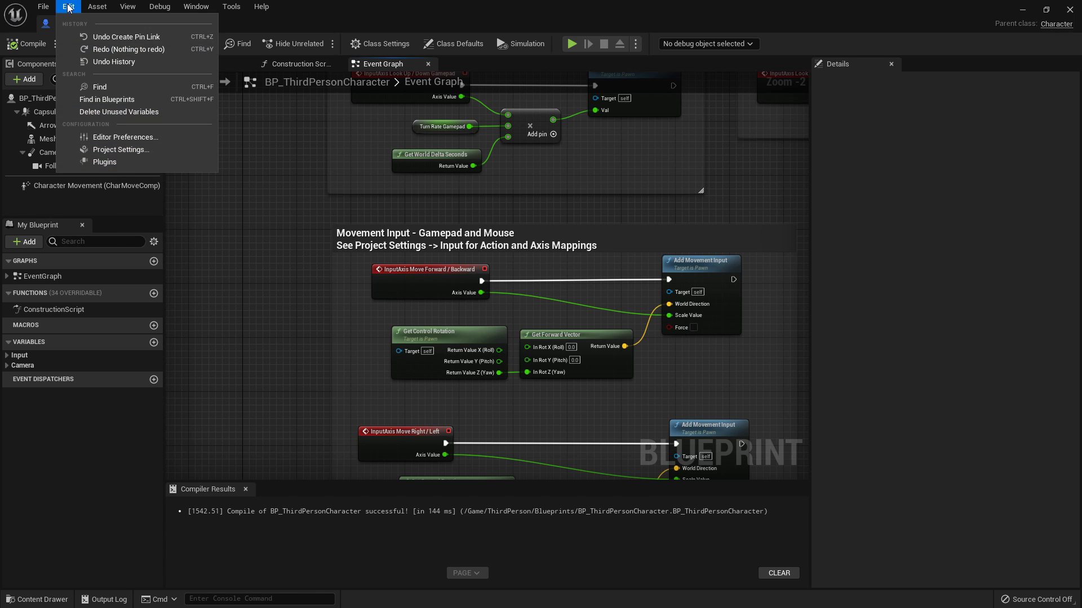
{"action": "left_click", "coordinate": [113, 149]}
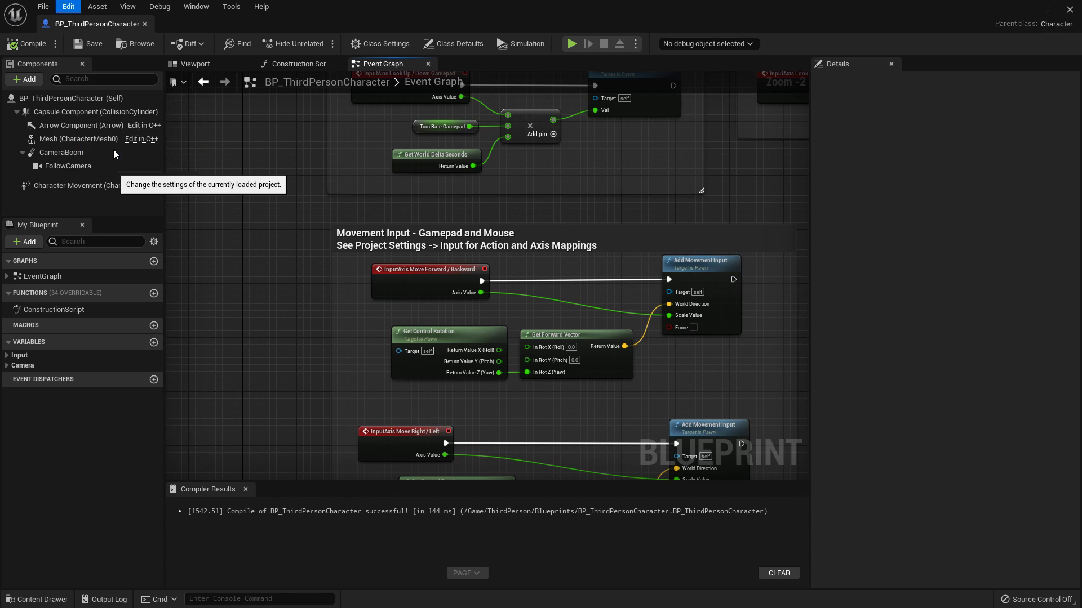
{"action": "left_click_drag", "start_coordinate": [498, 107], "coordinate": [527, 69]}
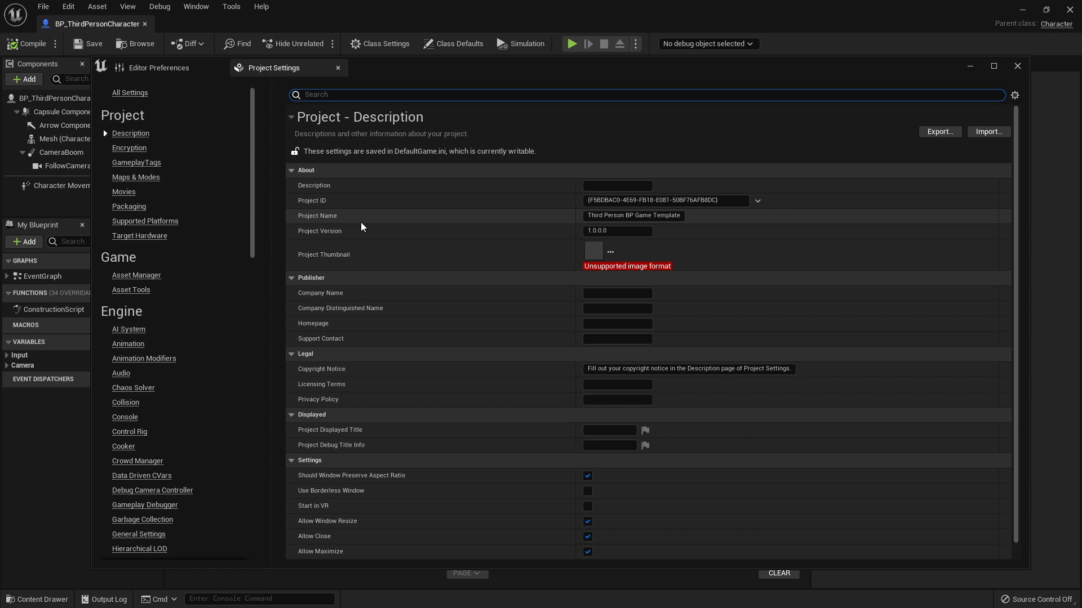
{"action": "type", "text": "axis"}
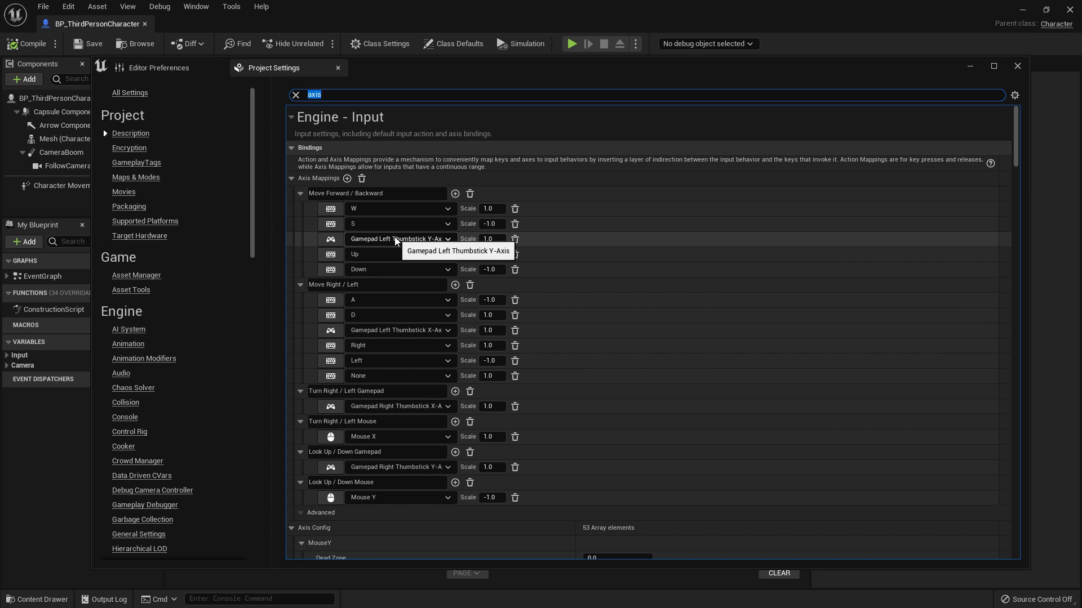
{"action": "key", "text": "Up"}
{"action": "key", "text": "Down"}
{"action": "key", "text": "Up"}
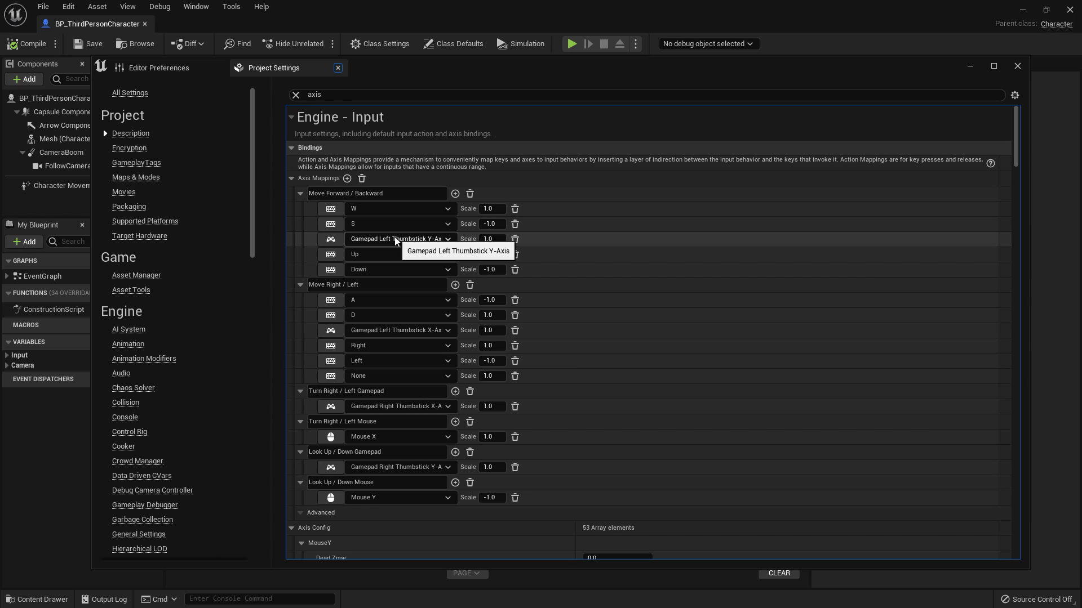
{"action": "key", "text": "Down"}
{"action": "key", "text": "Up"}
{"action": "key", "text": "Down"}
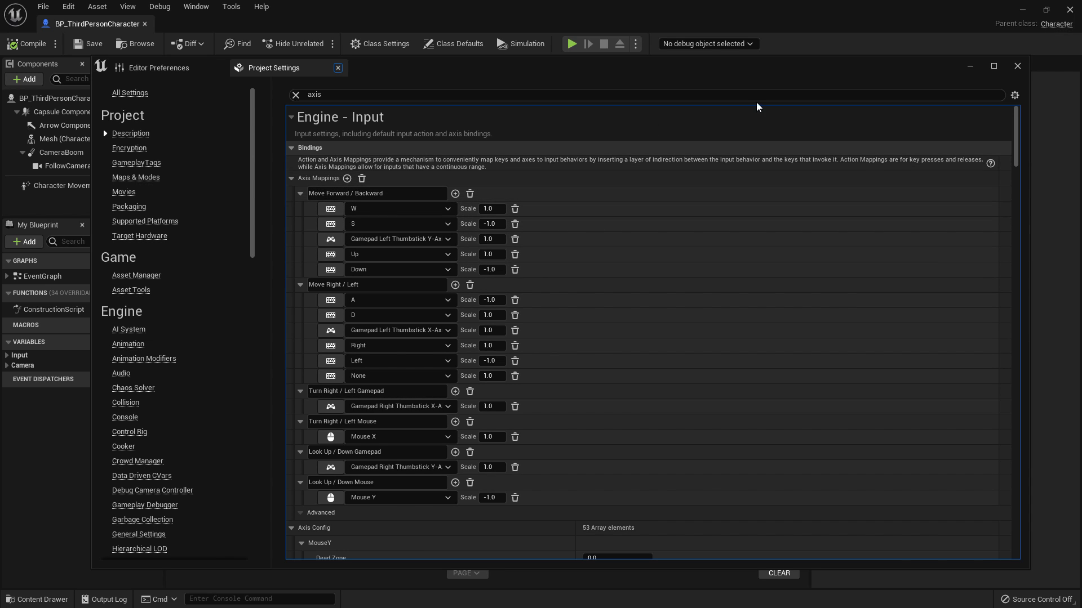
Minimize the project settings window and reopen it on the axis mappings.
{"action": "left_click", "coordinate": [969, 68]}
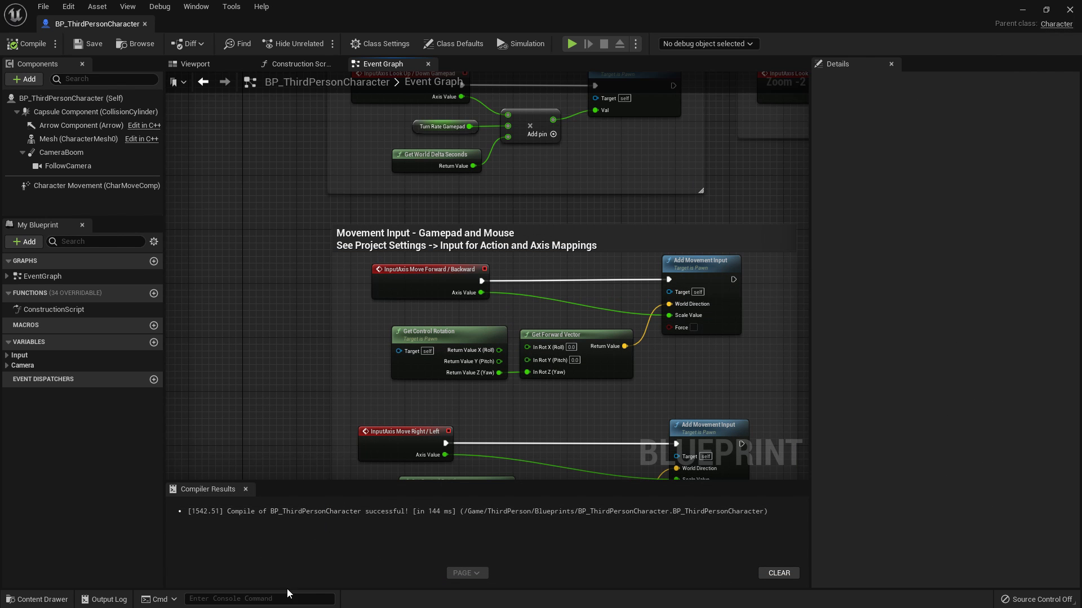
{"action": "left_click", "coordinate": [68, 6]}
{"action": "left_click", "coordinate": [148, 150]}
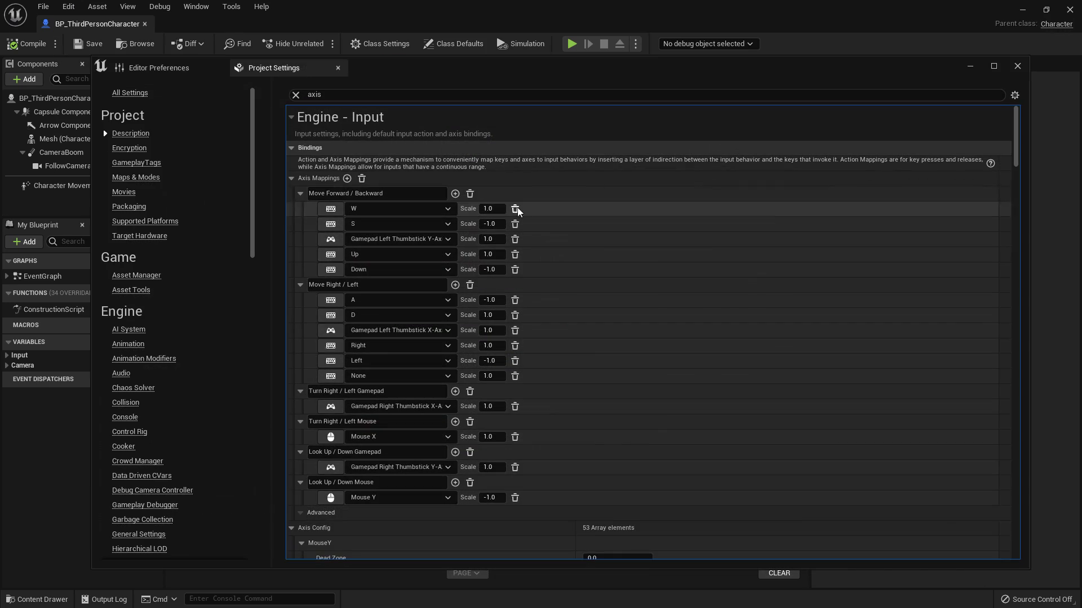
Rename the Move Forward / Backward axis mapping to "Move Forward / Backwar" in the project settings and compile the character blueprint.
{"action": "left_click_drag", "start_coordinate": [478, 67], "coordinate": [756, 179]}
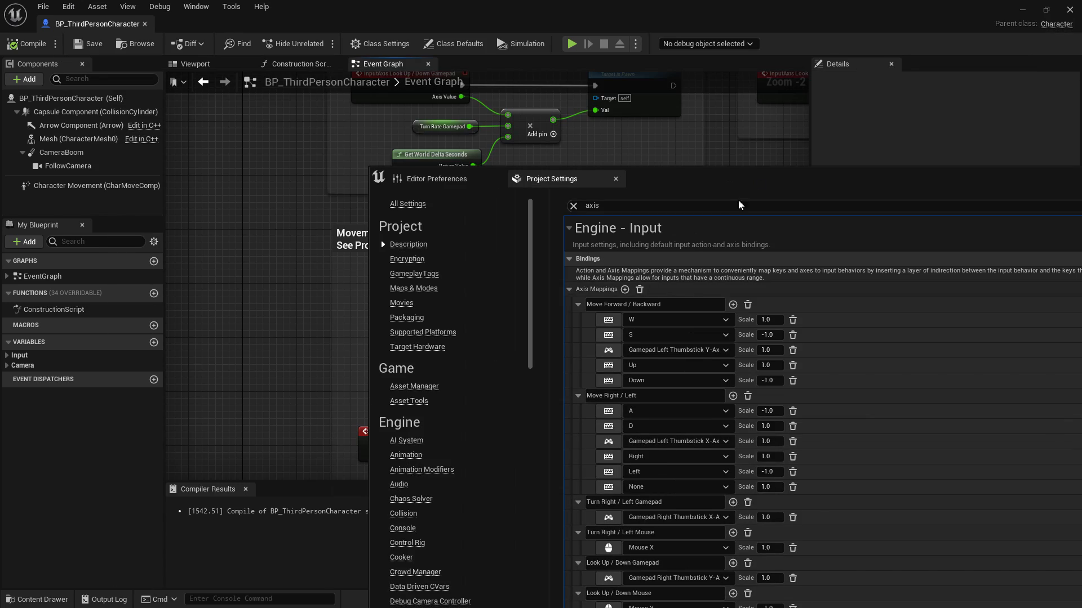
{"action": "left_click_drag", "start_coordinate": [650, 182], "coordinate": [619, 114]}
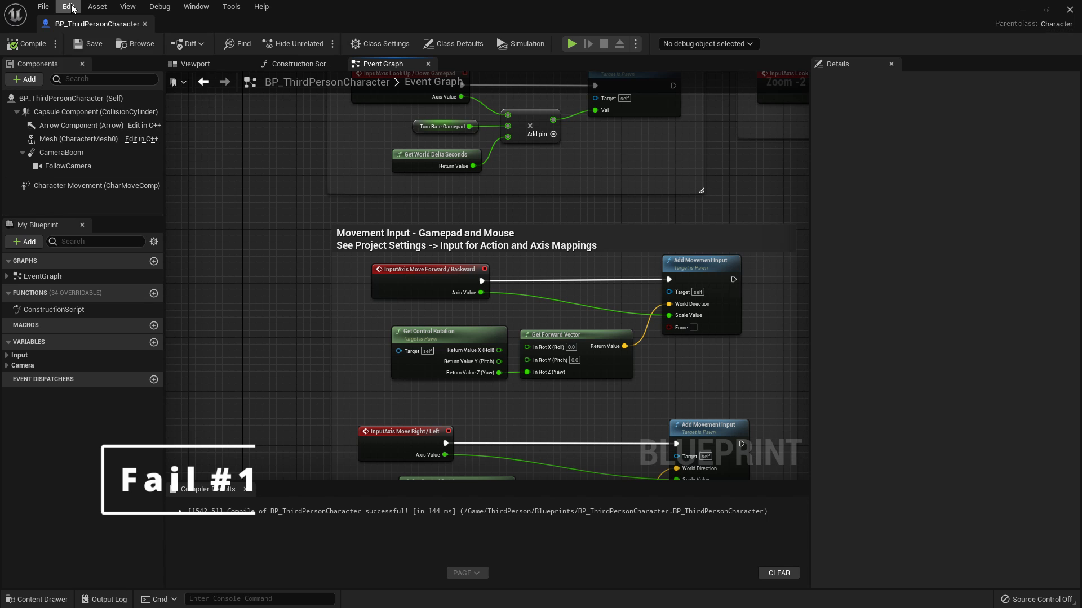
{"action": "left_click", "coordinate": [69, 7]}
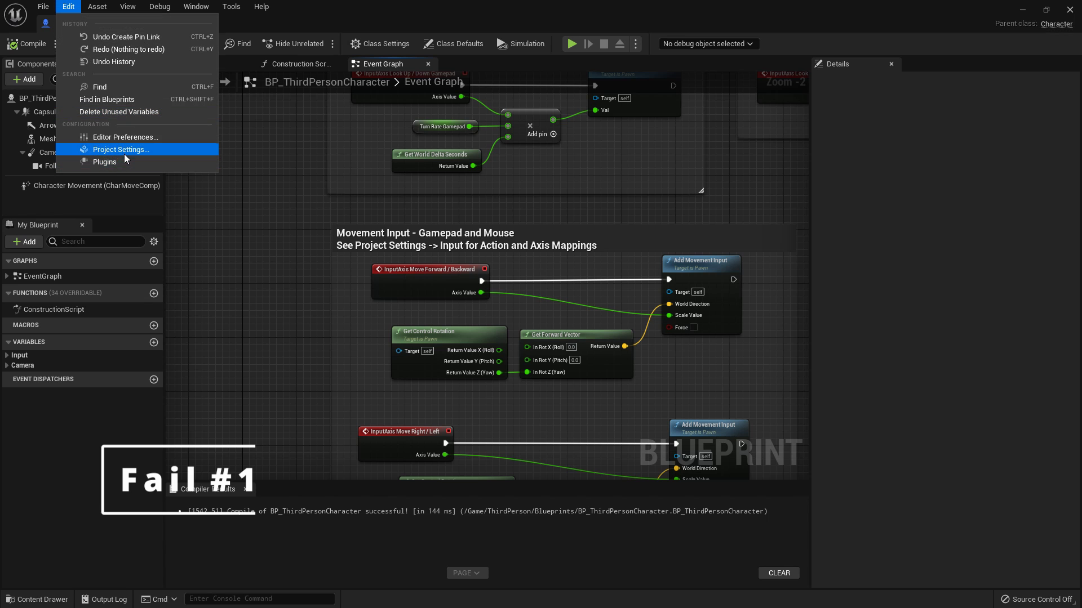
{"action": "left_click", "coordinate": [124, 151]}
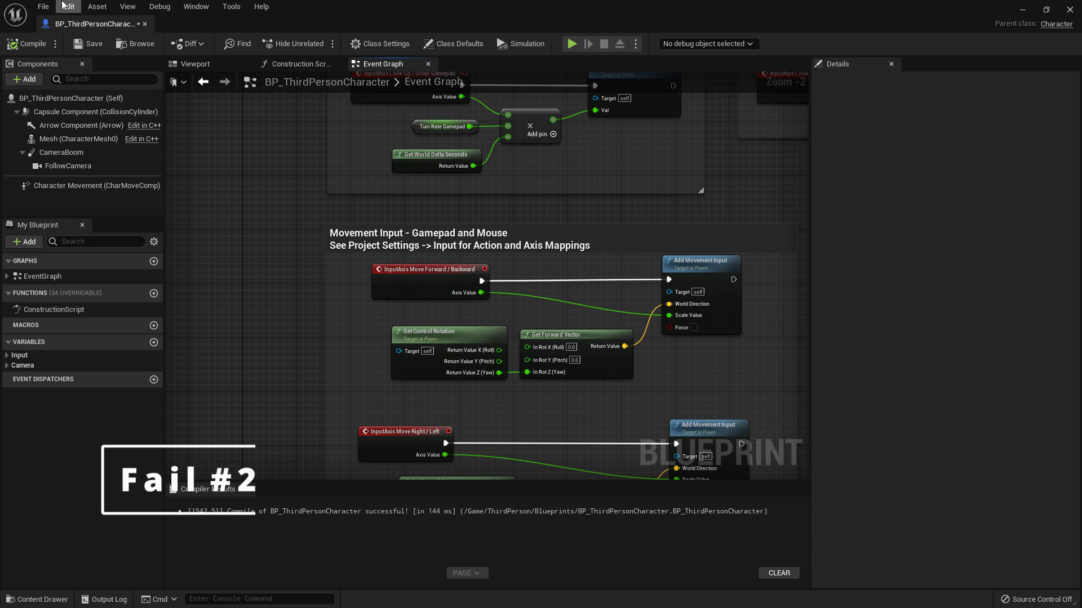
{"action": "left_click", "coordinate": [67, 6]}
{"action": "left_click", "coordinate": [124, 151]}
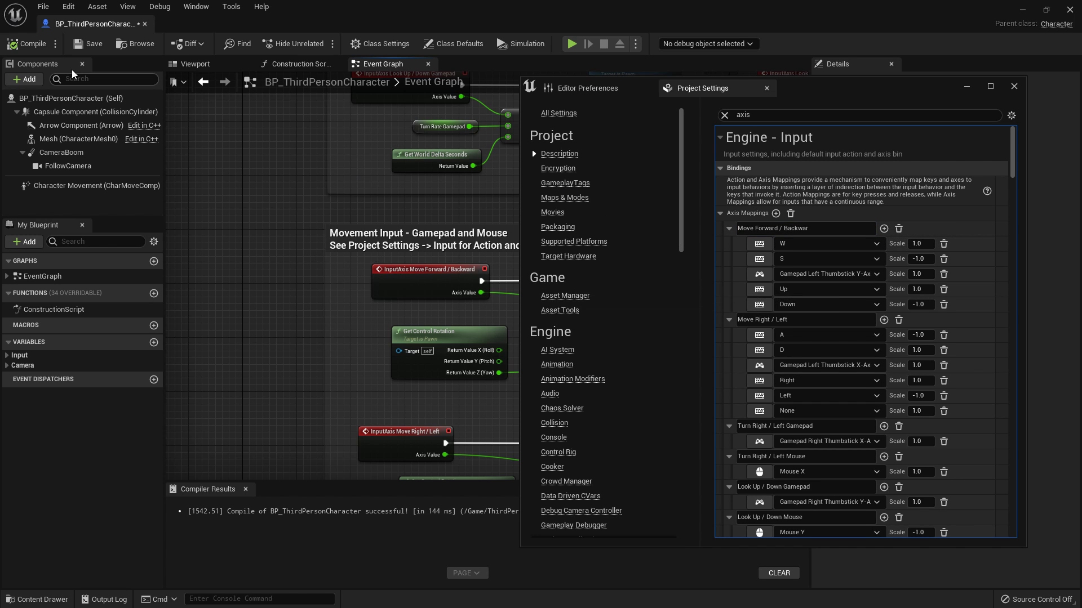
{"action": "left_click", "coordinate": [17, 48]}
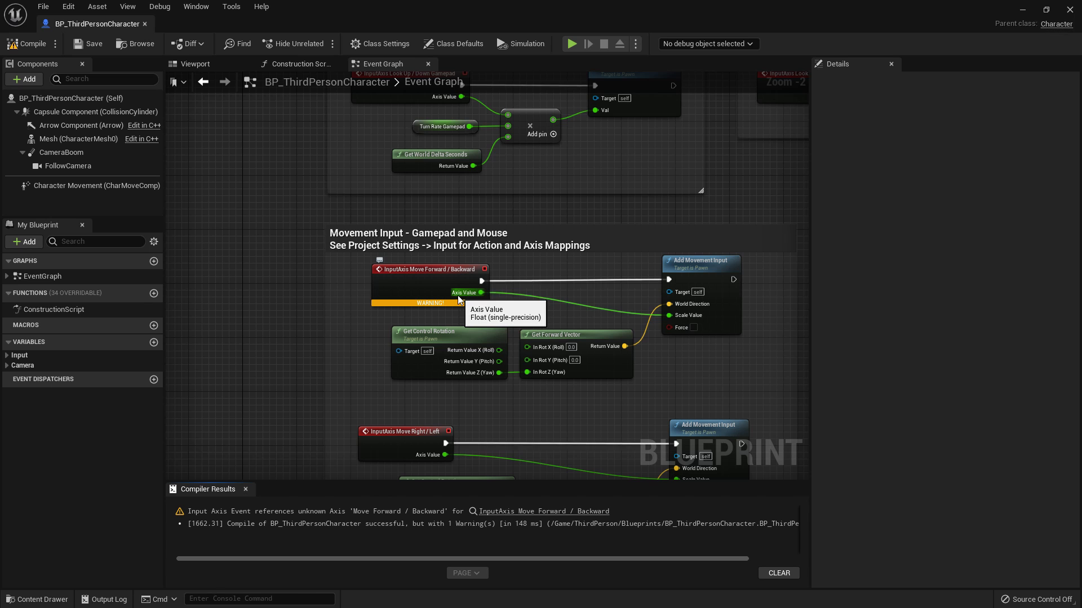
Restore the axis mapping's name to "Move Forward / Backward" in the project settings and recompile the blueprint.
{"action": "left_click", "coordinate": [68, 6]}
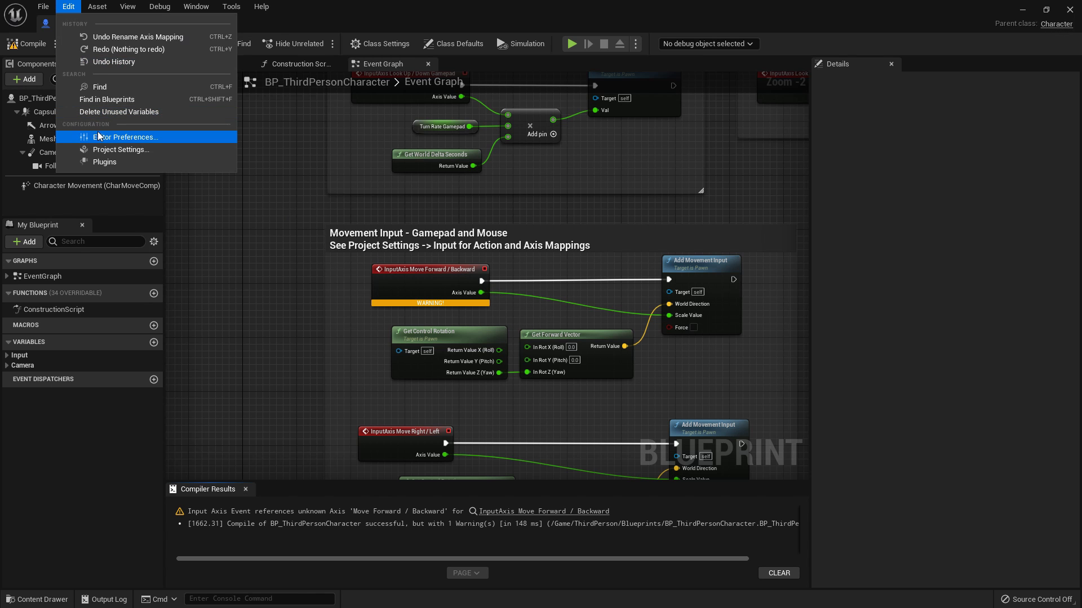
{"action": "left_click", "coordinate": [101, 148]}
{"action": "left_click", "coordinate": [830, 228]}
{"action": "type", "text": "d / Backward"}
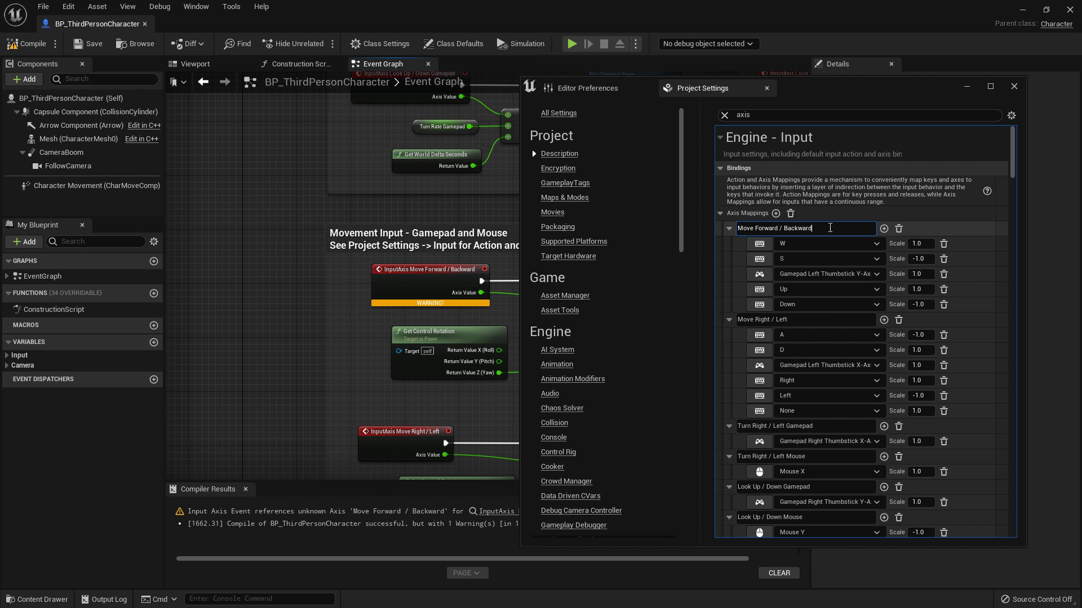
{"action": "left_click", "coordinate": [27, 44]}
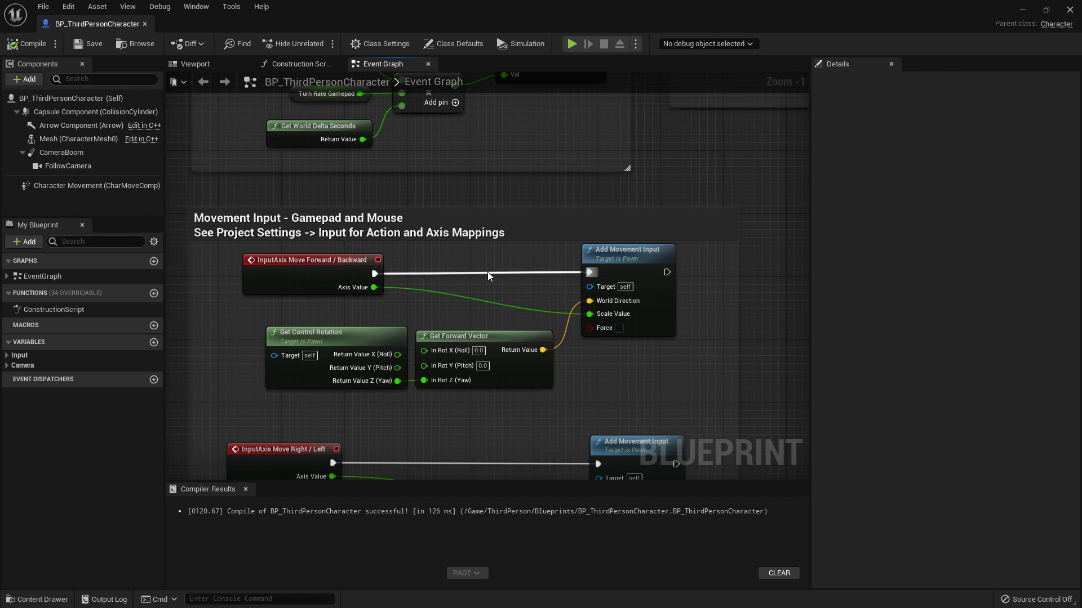
Examine the Movement Input section of the event graph, down to the InputAxis Move Right / Left nodes.
{"action": "right_click_drag", "start_coordinate": [507, 211], "coordinate": [428, 321]}
{"action": "scroll", "coordinate": [428, 321], "scroll_direction": "down", "scroll_amount": 5}
{"action": "mouse_move", "coordinate": [501, 311]}
{"action": "right_mouse_down"}
{"action": "mouse_move", "coordinate": [418, 328]}
{"action": "mouse_move", "coordinate": [531, 331]}
{"action": "mouse_move", "coordinate": [480, 311]}
{"action": "right_mouse_up"}
{"action": "scroll", "coordinate": [418, 328], "scroll_direction": "up", "scroll_amount": 4}
{"action": "scroll", "coordinate": [480, 312], "scroll_direction": "down", "scroll_amount": 2}
{"action": "scroll", "coordinate": [294, 437], "scroll_direction": "up", "scroll_amount": 3}
{"action": "right_click_drag", "start_coordinate": [294, 437], "coordinate": [355, 320]}
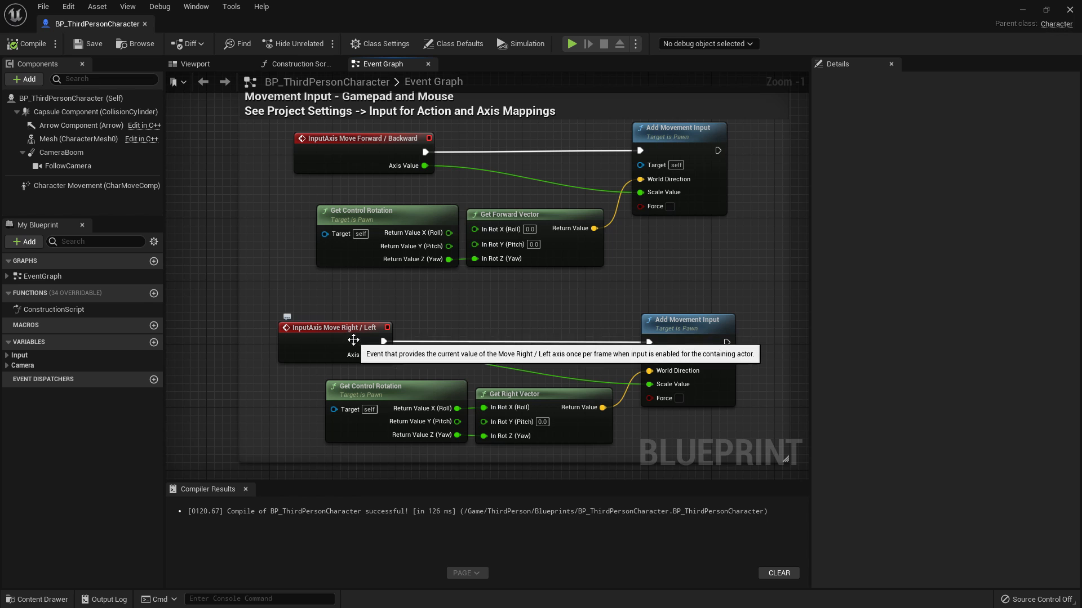
Open the project settings, search for "axis" to review the Move Right / Left key mappings, and minimize the window.
{"action": "left_click", "coordinate": [68, 6]}
{"action": "left_click", "coordinate": [106, 151]}
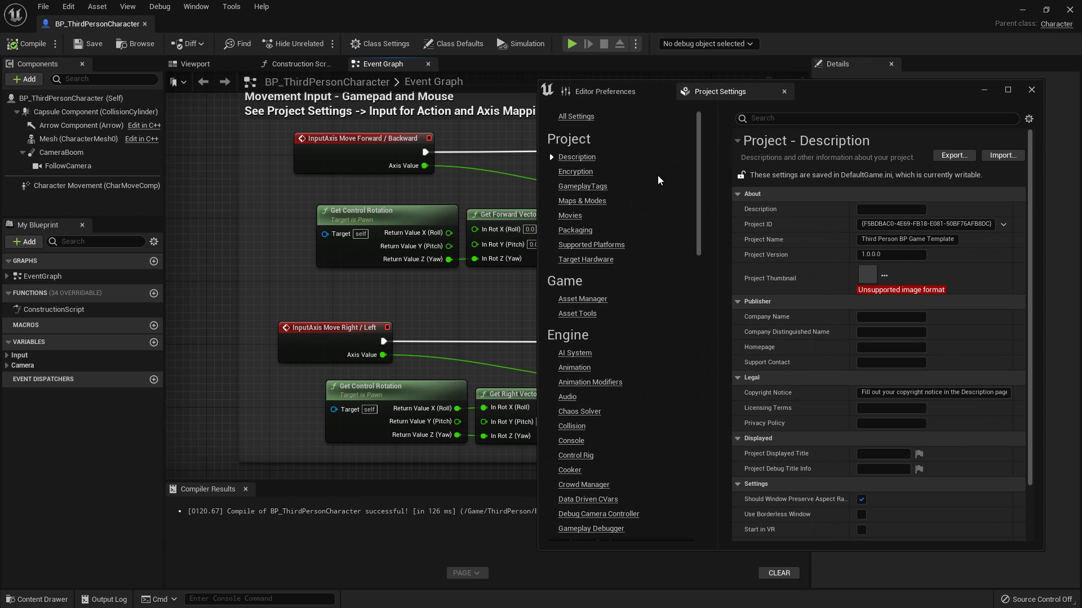
{"action": "left_click", "coordinate": [771, 119]}
{"action": "type", "text": "axi"}
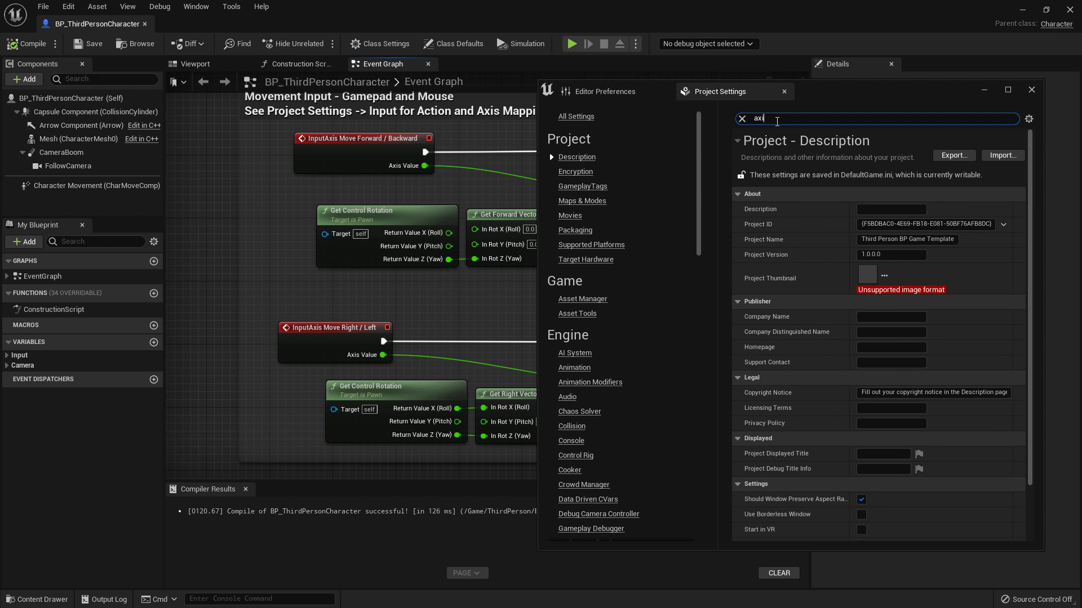
{"action": "type", "text": "s"}
{"action": "scroll", "coordinate": [805, 293], "scroll_direction": "down", "scroll_amount": 2}
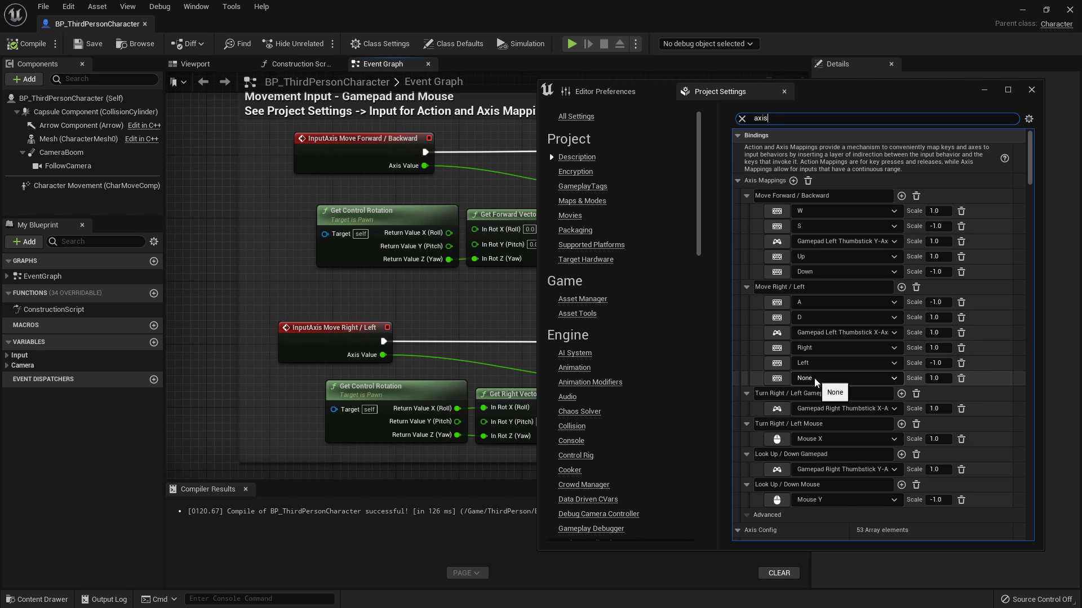
{"action": "left_click", "coordinate": [984, 90]}
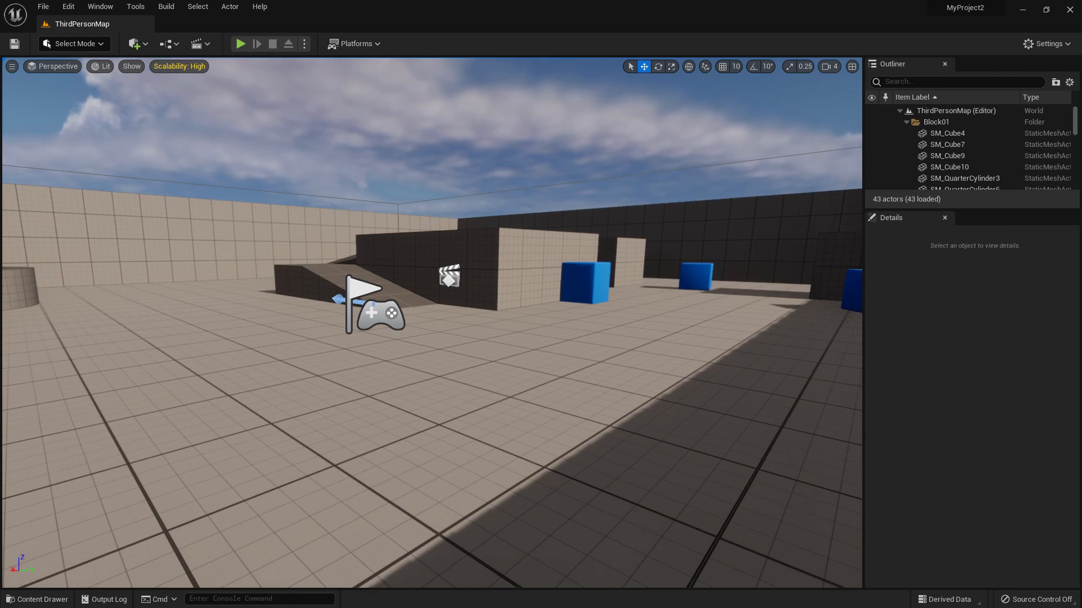
Create a new material in the ThirdPerson Blueprints folder with its default name and open it for editing.
{"action": "key", "text": "ctrl+space"}
{"action": "right_click", "coordinate": [344, 511]}
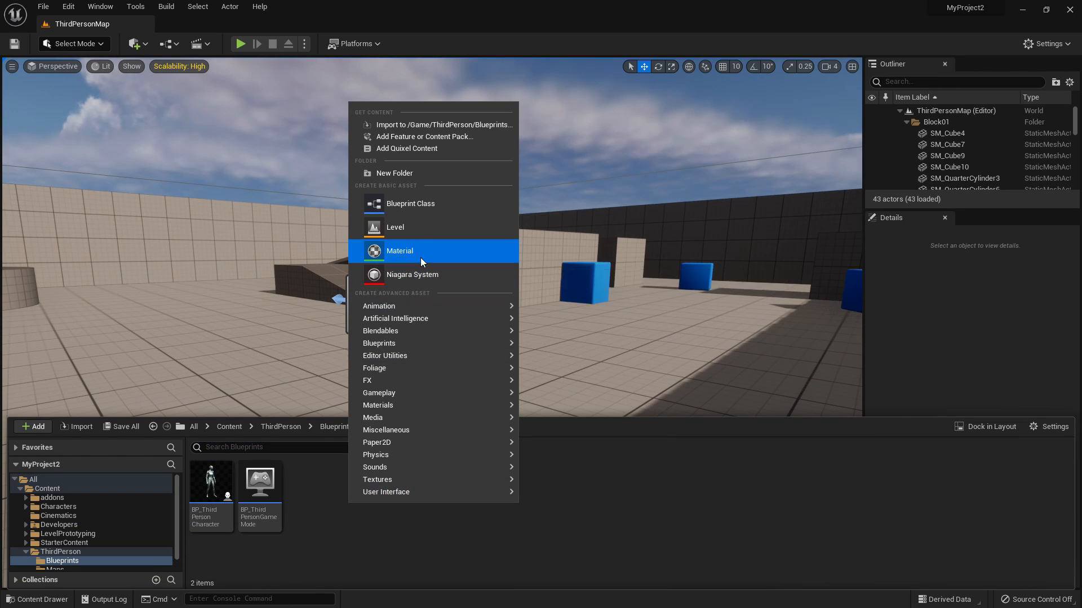
{"action": "left_click", "coordinate": [422, 250]}
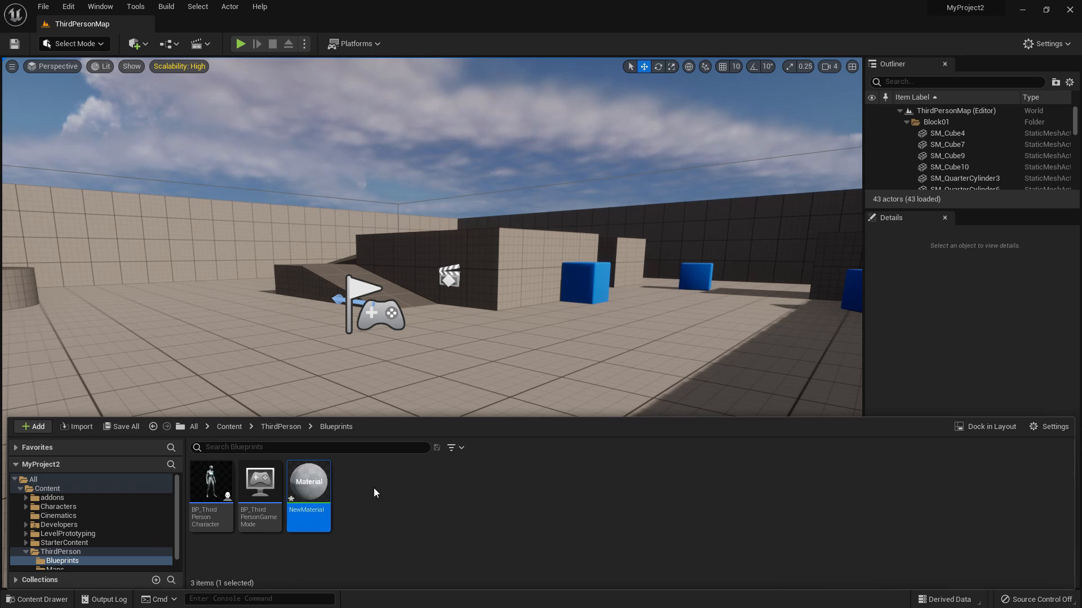
{"action": "double_click", "coordinate": [309, 491]}
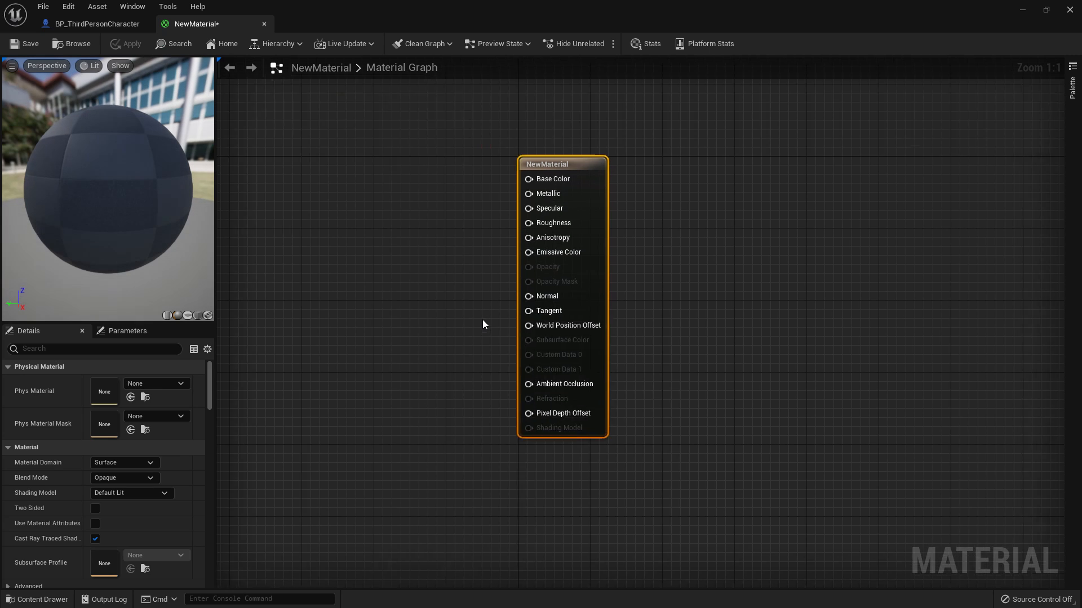
Add a SlopeMask node to the material graph and place it to the left of the NewMaterial node.
{"action": "right_click", "coordinate": [483, 319]}
{"action": "type", "text": "slop"}
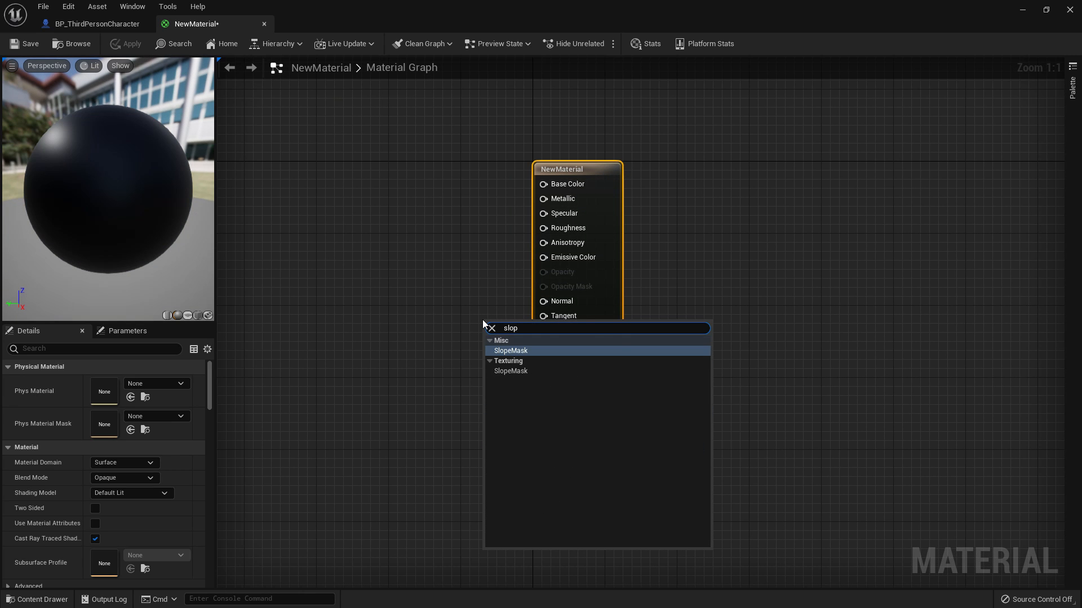
{"action": "key", "text": "Return"}
{"action": "left_click_drag", "start_coordinate": [508, 330], "coordinate": [405, 316]}
{"action": "right_click_drag", "start_coordinate": [393, 301], "coordinate": [442, 299]}
{"action": "scroll", "coordinate": [441, 298], "scroll_direction": "up", "scroll_amount": 1}
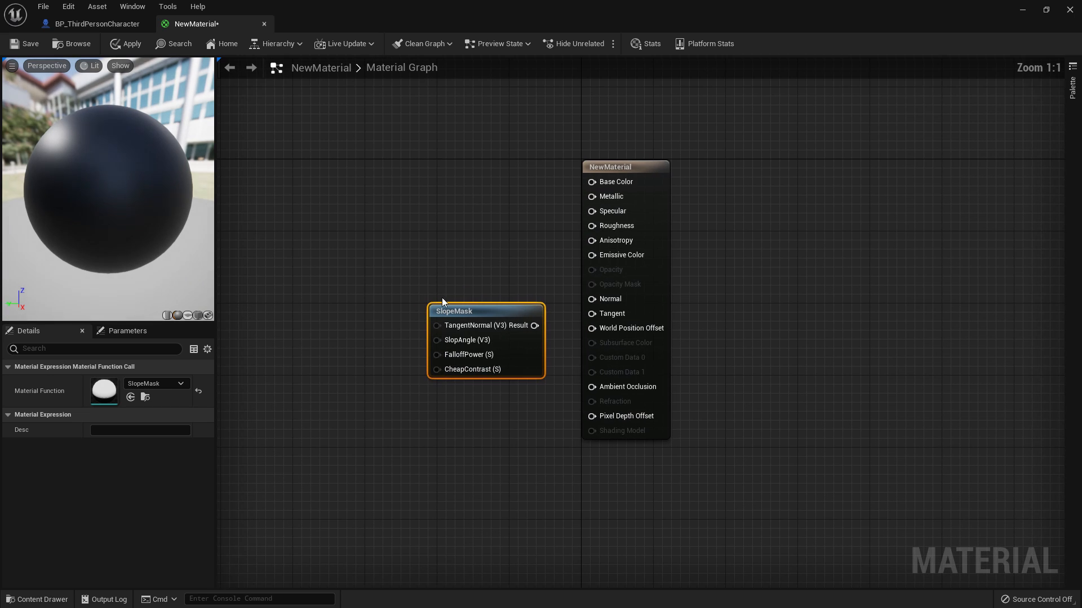
{"action": "mouse_move", "coordinate": [456, 346]}
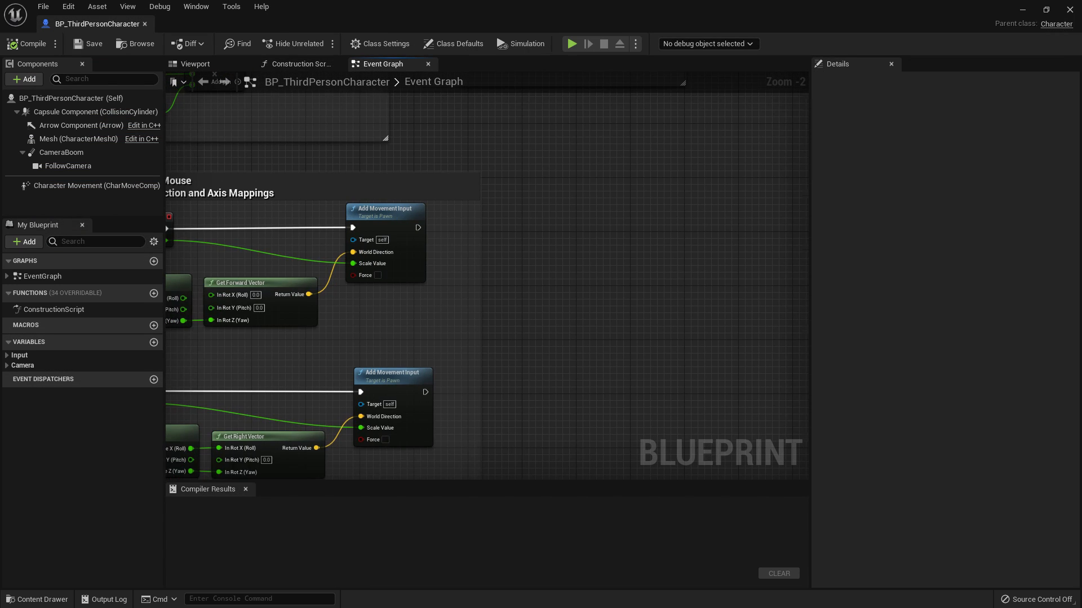
Select all nodes in the Movement Input section of the character's event graph.
{"action": "right_click_drag", "start_coordinate": [441, 362], "coordinate": [563, 317]}
{"action": "right_click_drag", "start_coordinate": [427, 298], "coordinate": [483, 323]}
{"action": "scroll", "coordinate": [586, 332], "scroll_direction": "up", "scroll_amount": 2}
{"action": "right_click_drag", "start_coordinate": [338, 320], "coordinate": [577, 350]}
{"action": "scroll", "coordinate": [597, 345], "scroll_direction": "down", "scroll_amount": 3}
{"action": "left_click_drag", "start_coordinate": [304, 164], "coordinate": [764, 450]}
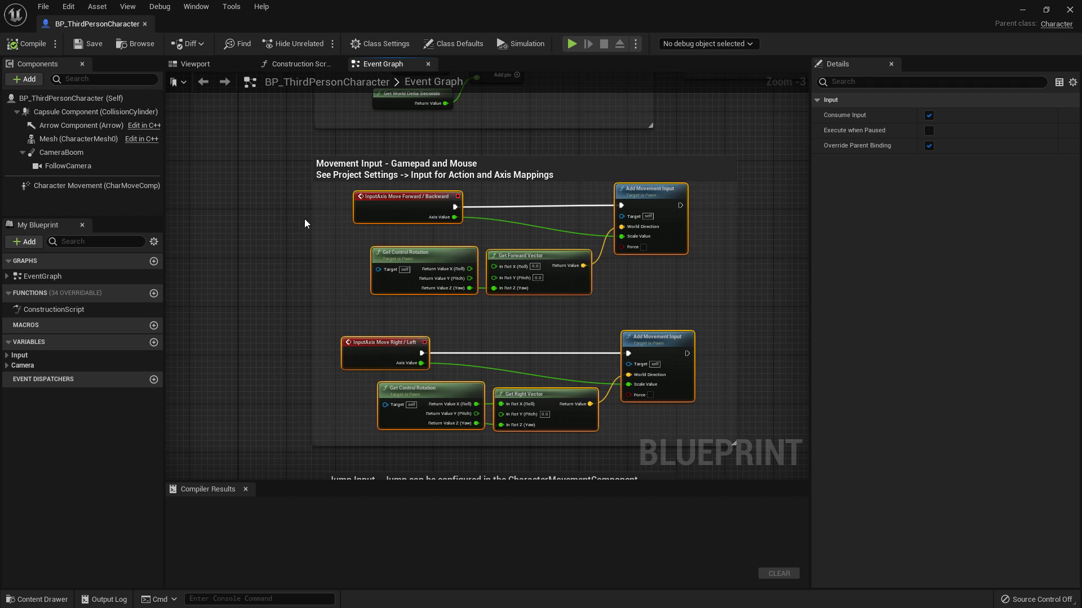
Break the link between InputAction Jump's Pressed output and the Jump node, and compile the blueprint.
{"action": "right_click_drag", "start_coordinate": [323, 213], "coordinate": [377, 340]}
{"action": "scroll", "coordinate": [377, 340], "scroll_direction": "up", "scroll_amount": 3}
{"action": "right_click_drag", "start_coordinate": [480, 440], "coordinate": [307, 234]}
{"action": "right_click_drag", "start_coordinate": [404, 451], "coordinate": [480, 247]}
{"action": "right_click_drag", "start_coordinate": [499, 356], "coordinate": [465, 311]}
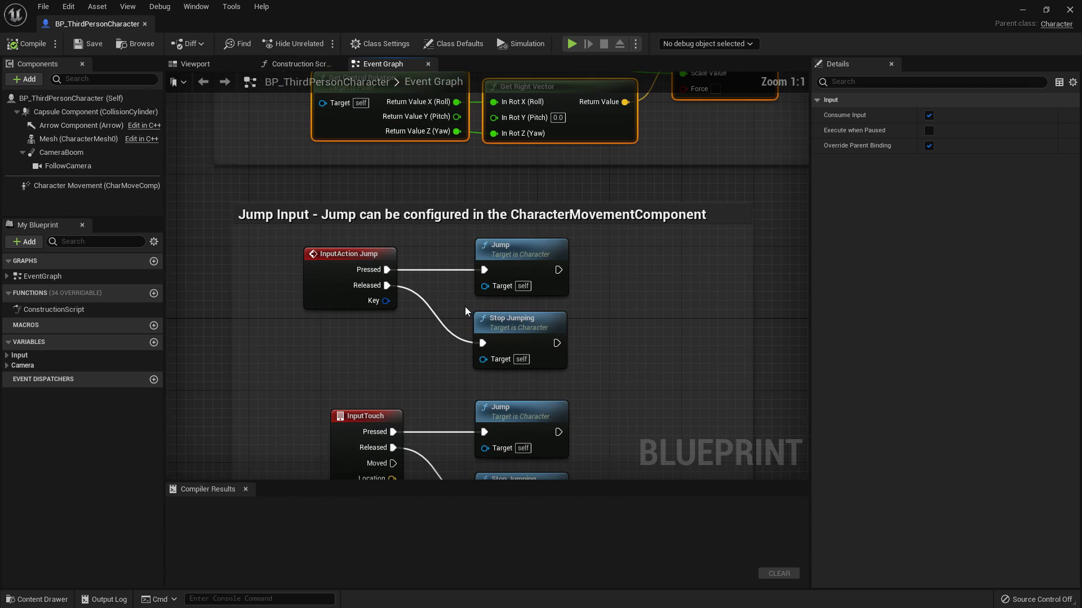
{"action": "left_click", "coordinate": [445, 269], "text": "alt"}
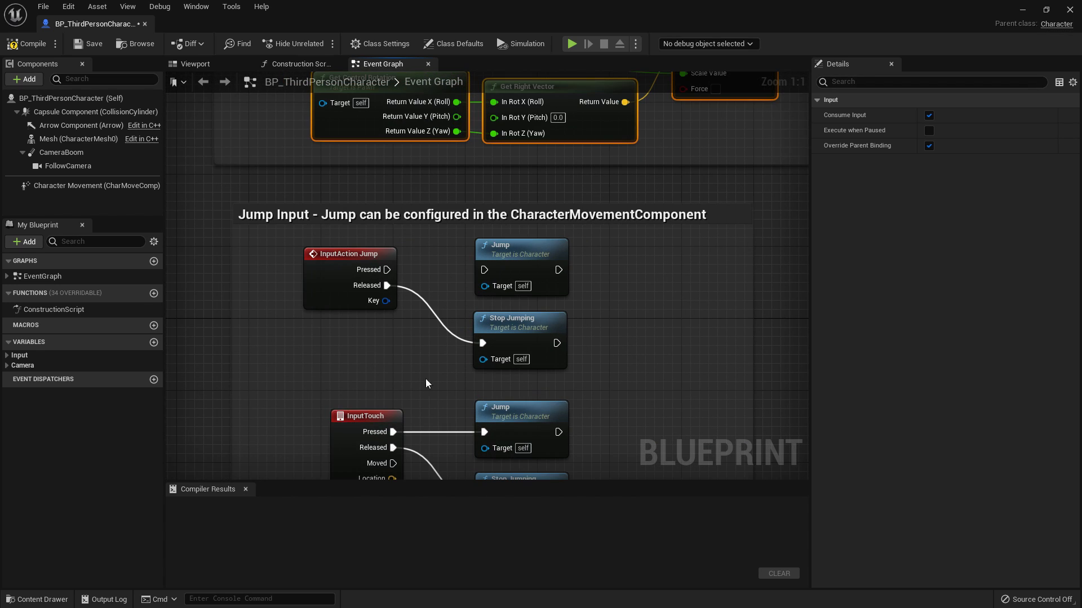
{"action": "left_click", "coordinate": [24, 44]}
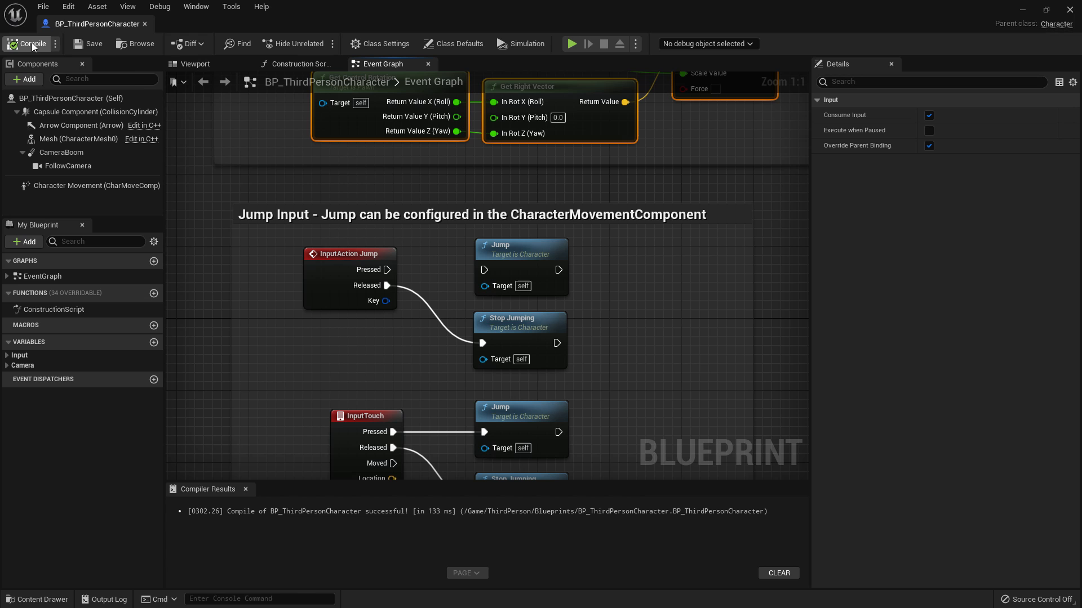
Minimize the blueprint editor and play-test the level to check the character's jump, then stop the session.
{"action": "left_click", "coordinate": [67, 7]}
{"action": "left_click", "coordinate": [65, 7]}
{"action": "left_click", "coordinate": [1021, 9]}
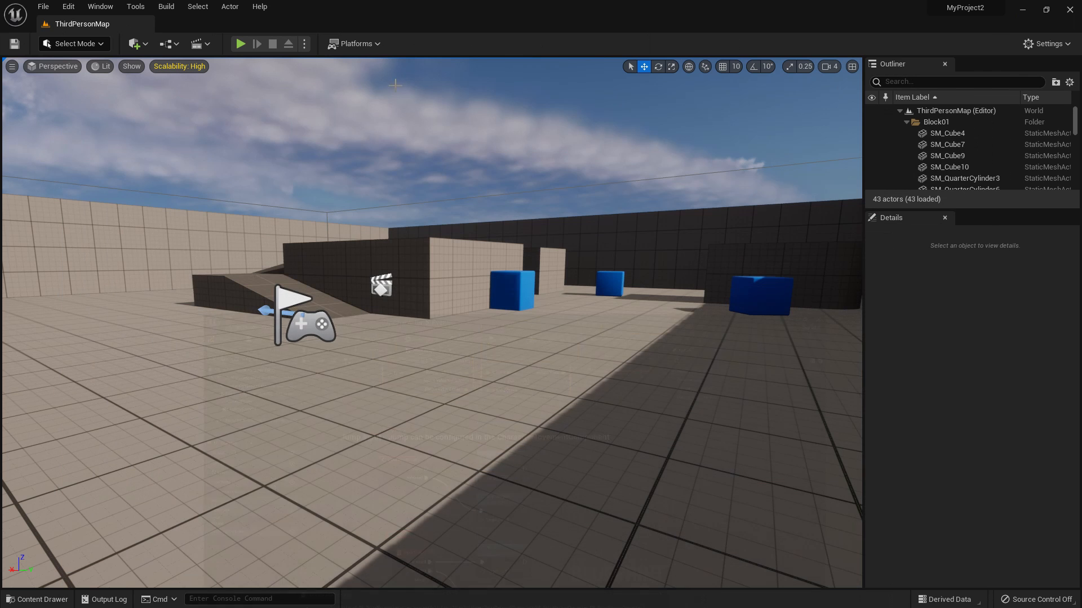
{"action": "left_click", "coordinate": [240, 44]}
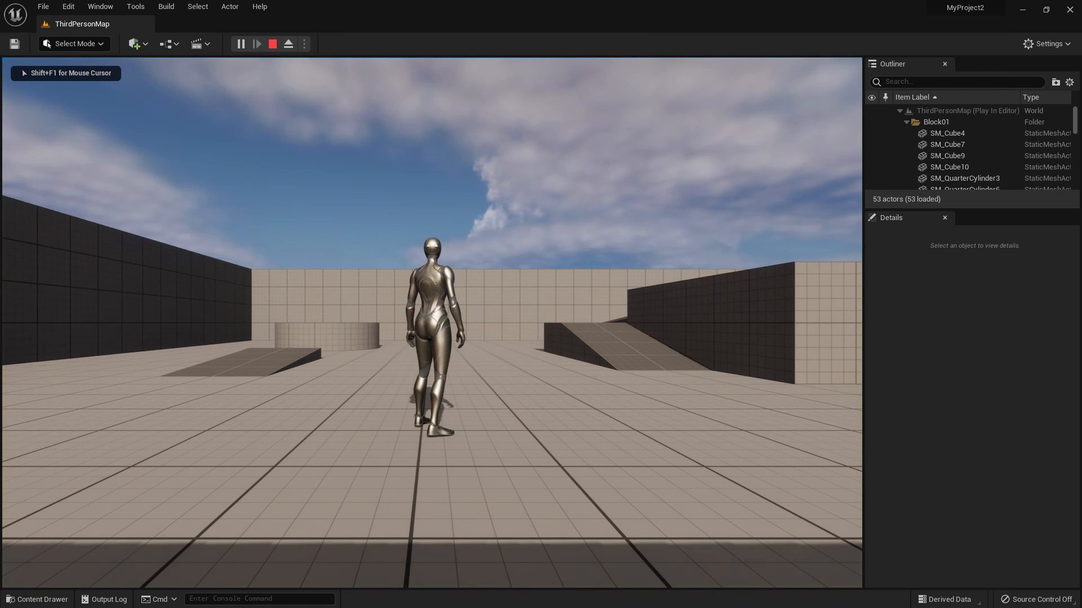
{"action": "key", "text": "Escape"}
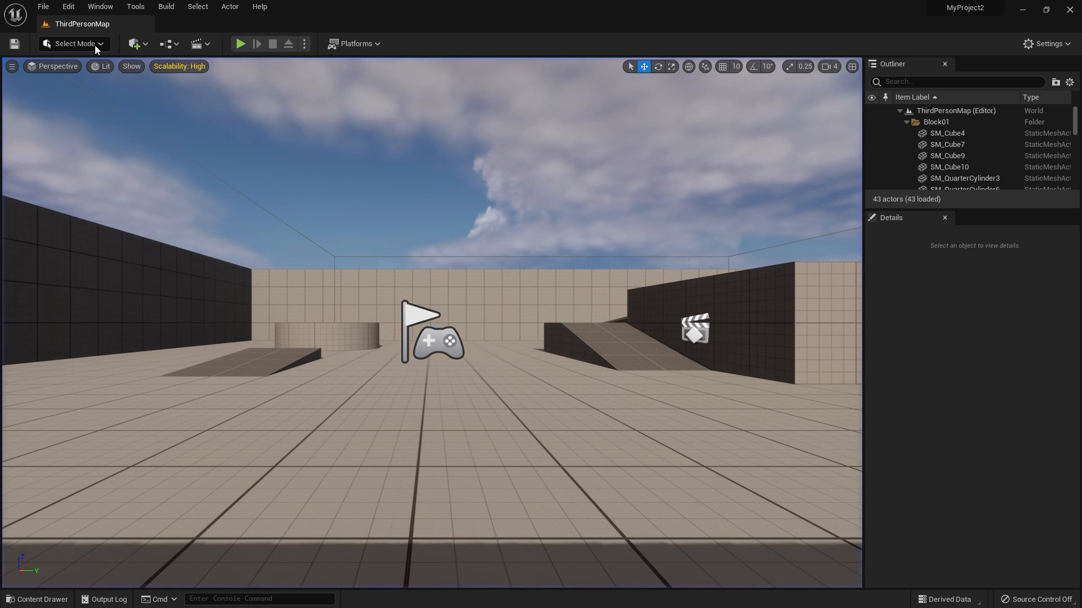
Open the project settings and search for "action" to view the Jump action mappings.
{"action": "left_click", "coordinate": [68, 6]}
{"action": "left_click", "coordinate": [96, 170]}
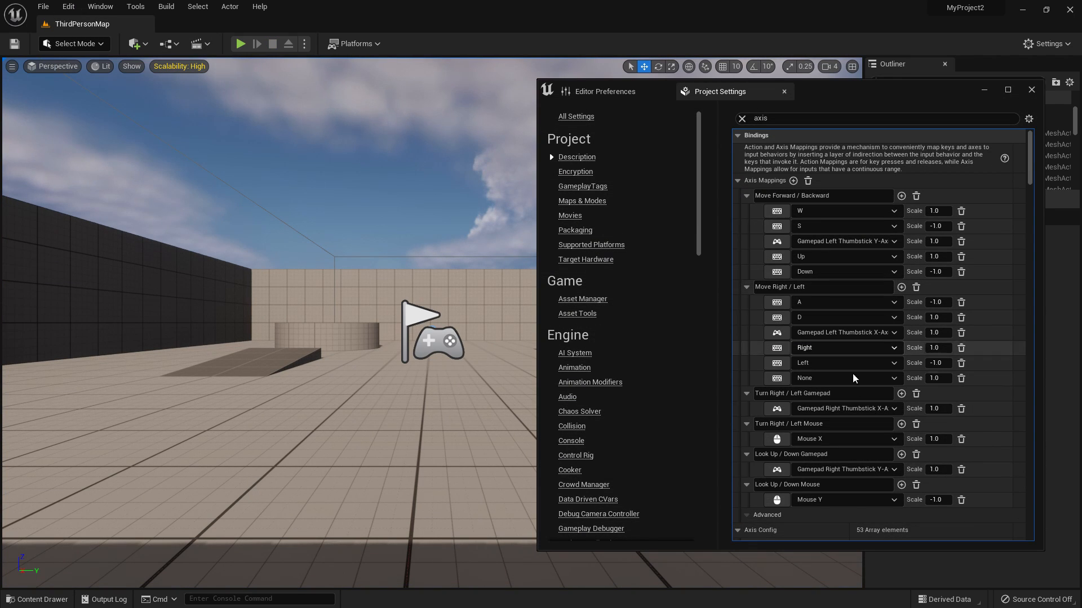
{"action": "scroll", "coordinate": [806, 138], "scroll_direction": "down", "scroll_amount": 5}
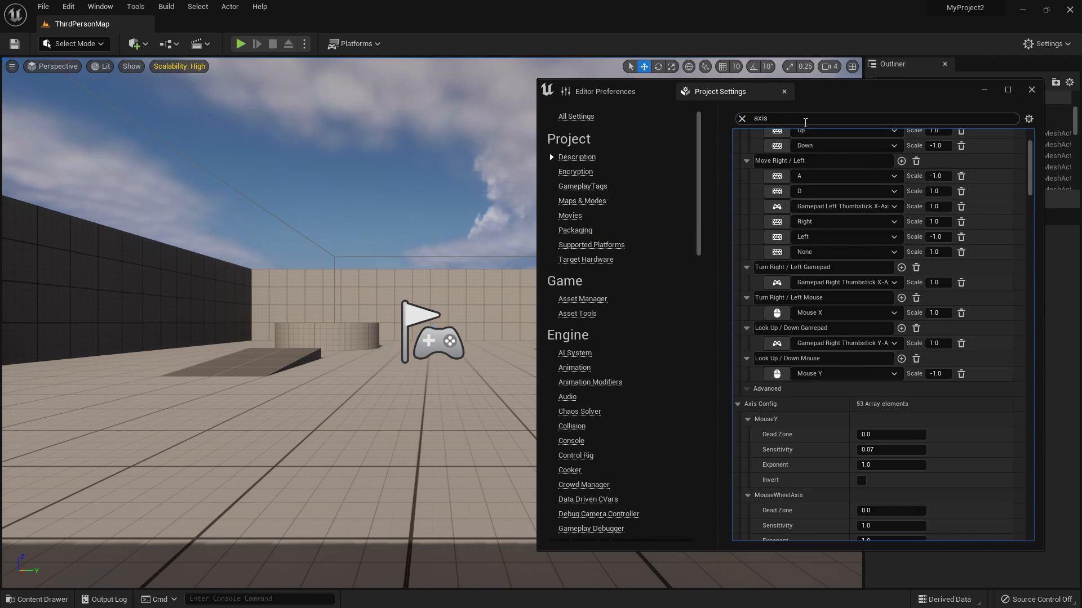
{"action": "type", "text": "ction"}
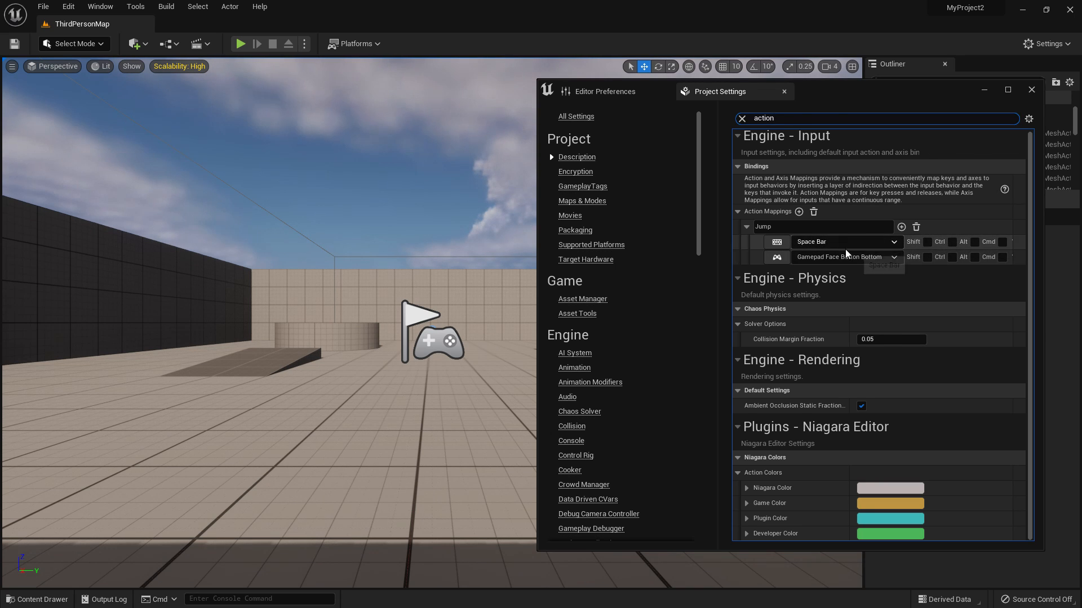
Reopen BP_ThirdPersonCharacter, reconnect InputAction Jump's Pressed output to the Jump node, and compile.
{"action": "right_click_drag", "start_coordinate": [334, 325], "coordinate": [324, 320]}
{"action": "key", "text": "ctrl+space"}
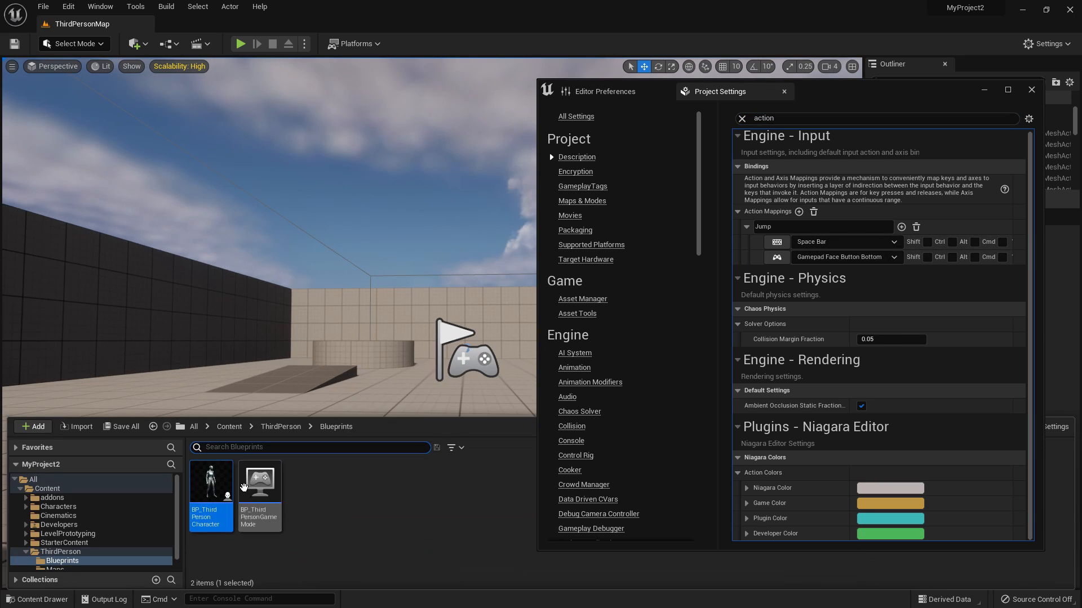
{"action": "double_click", "coordinate": [213, 485]}
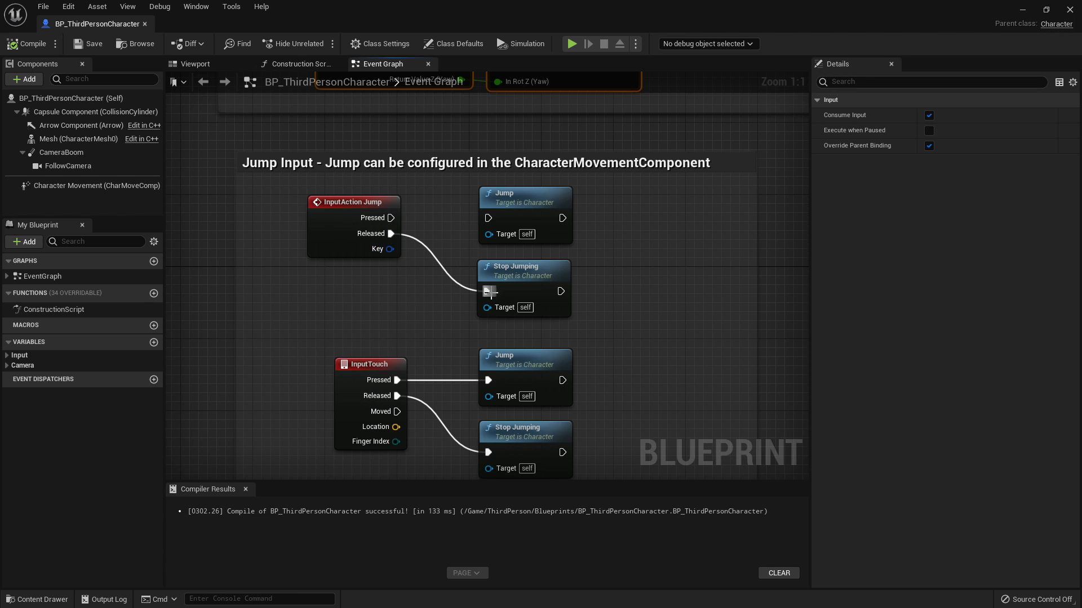
{"action": "left_click_drag", "start_coordinate": [390, 218], "coordinate": [488, 218]}
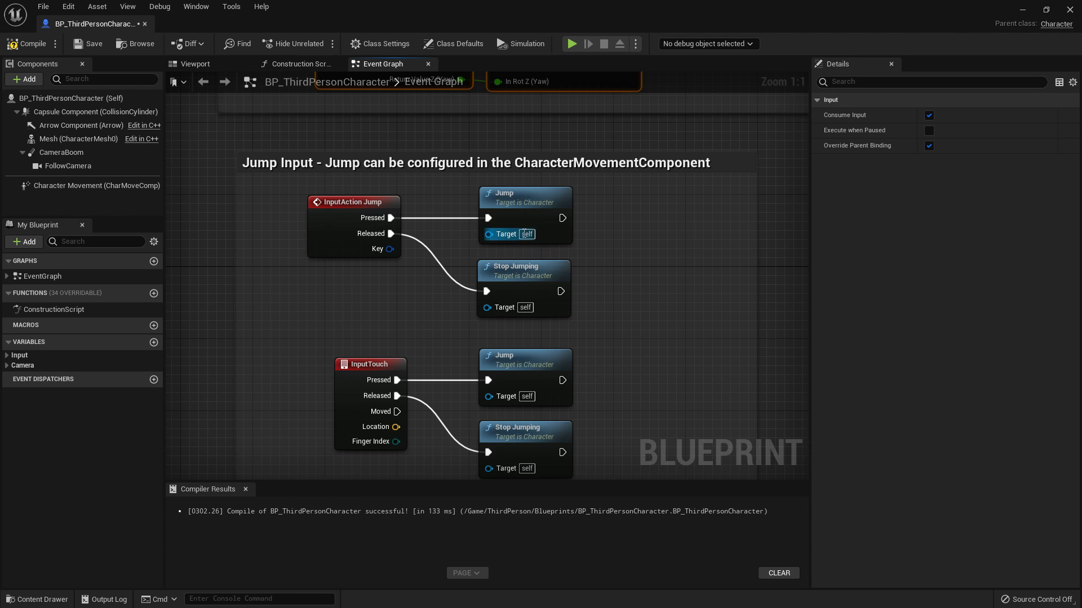
{"action": "left_click", "coordinate": [26, 44]}
Move the InputAxis Move Right / Left event node slightly right, closer to its Add Movement Input node.
{"action": "right_click_drag", "start_coordinate": [406, 140], "coordinate": [413, 238]}
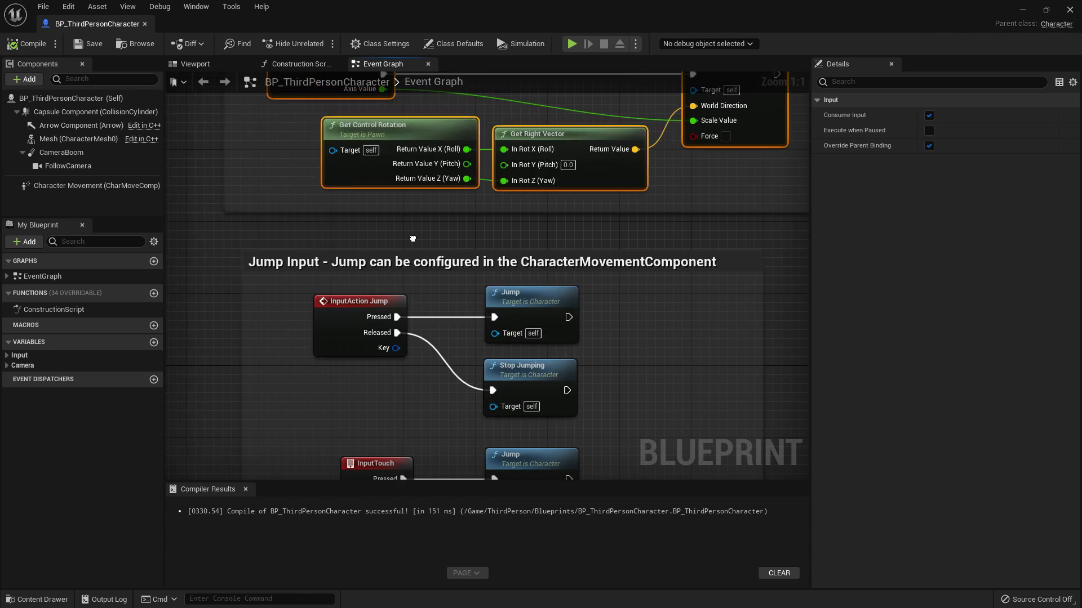
{"action": "scroll", "coordinate": [413, 239], "scroll_direction": "down", "scroll_amount": 4}
{"action": "left_click", "coordinate": [418, 283]}
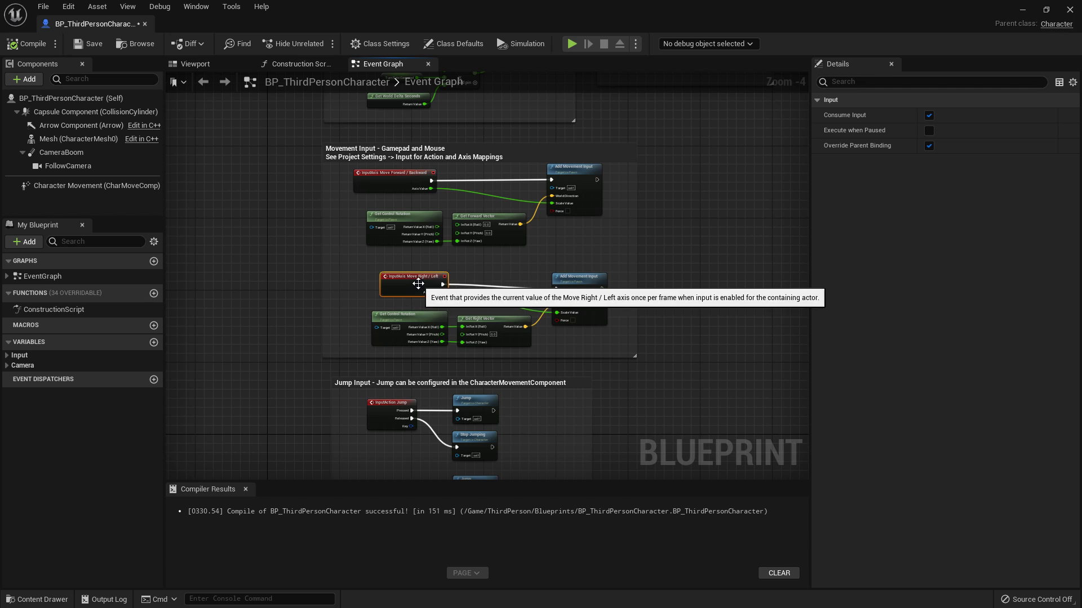
{"action": "scroll", "coordinate": [509, 336], "scroll_direction": "down", "scroll_amount": 3}
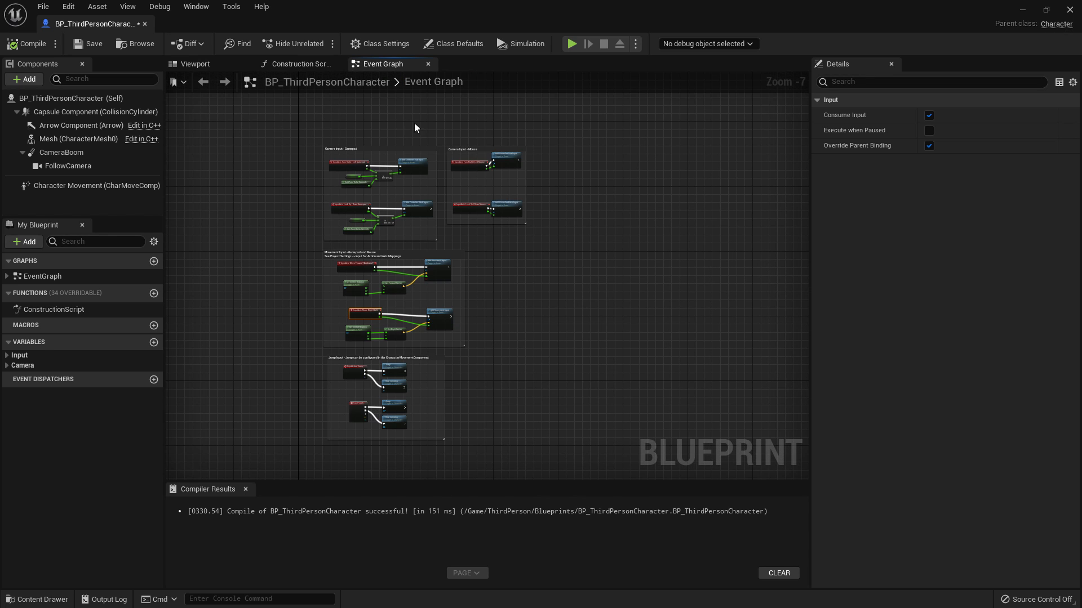
{"action": "scroll", "coordinate": [372, 307], "scroll_direction": "up", "scroll_amount": 7}
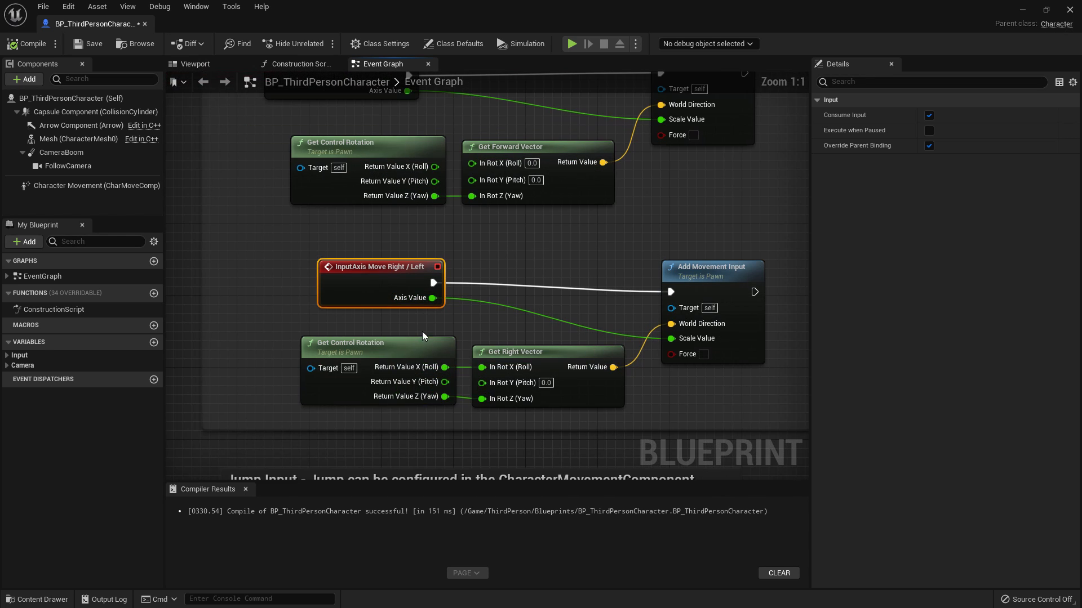
{"action": "left_click_drag", "start_coordinate": [414, 327], "coordinate": [550, 371]}
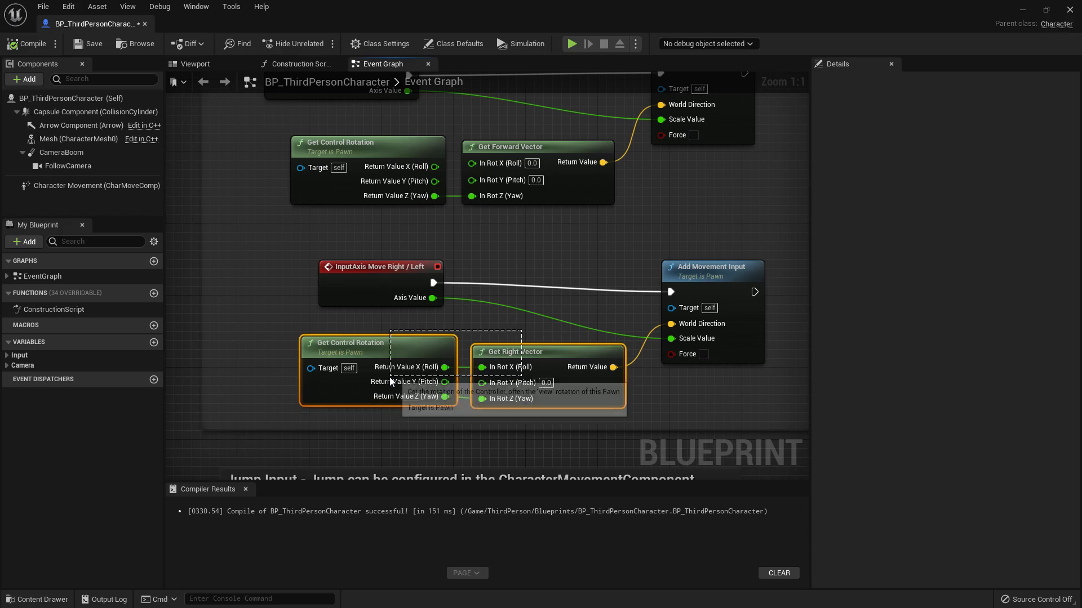
{"action": "left_click_drag", "start_coordinate": [522, 321], "coordinate": [376, 368]}
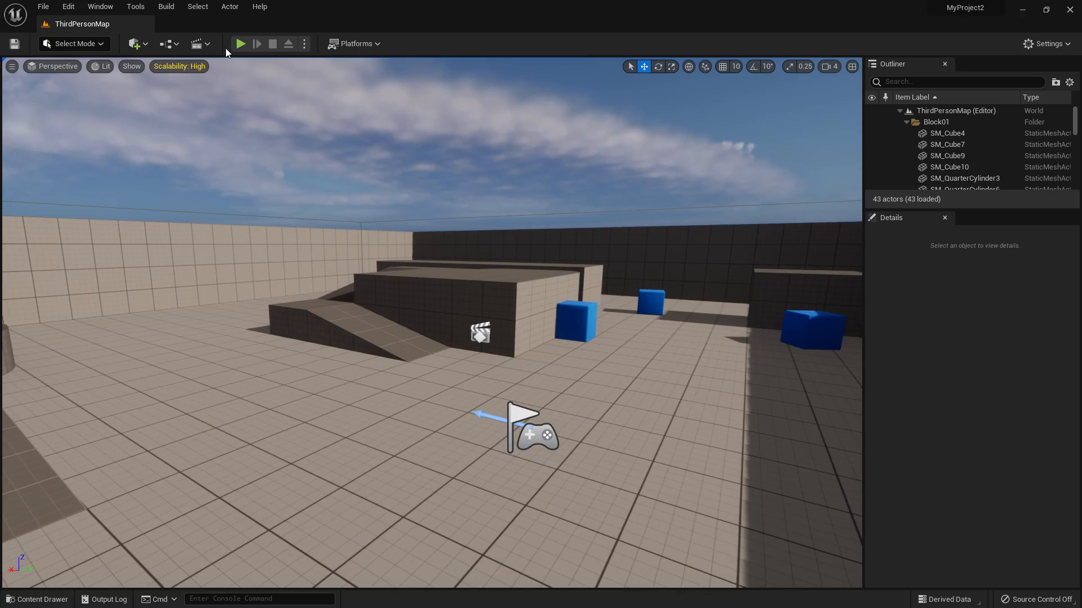
Play-test the level by running forward and sideways and jumping with the character, and stop the session.
{"action": "left_click", "coordinate": [240, 44]}
{"action": "left_click", "coordinate": [530, 409]}
{"action": "key", "text": "w"}
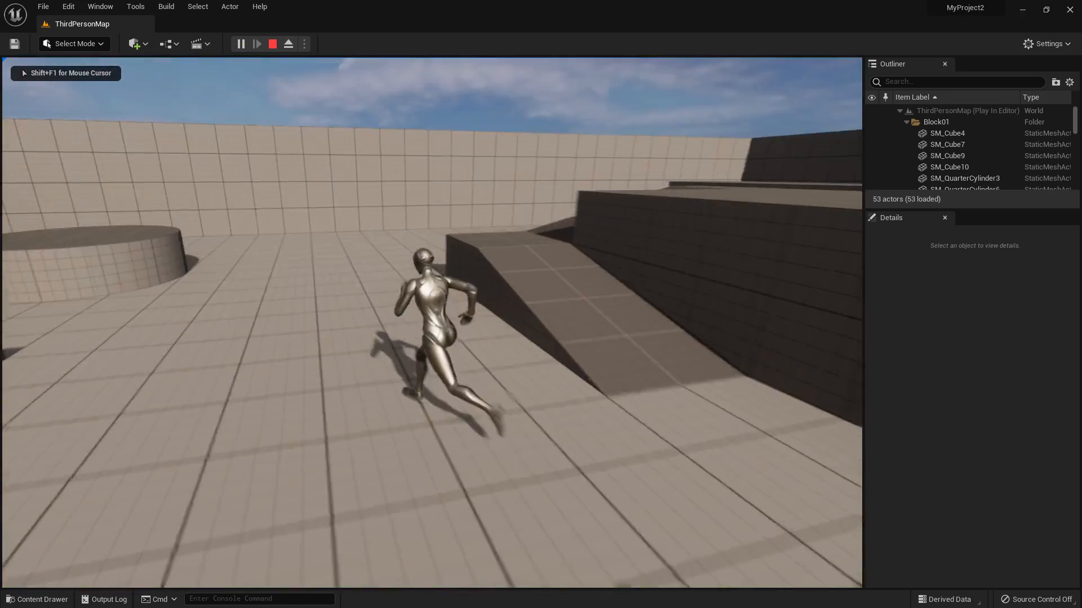
{"action": "key", "text": "space"}
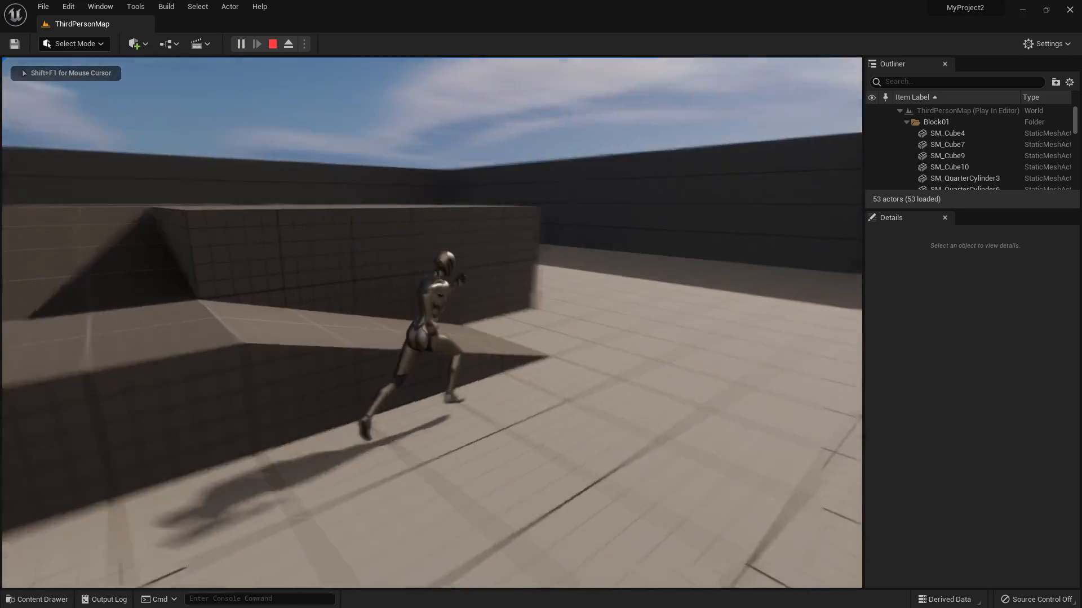
{"action": "key", "text": "space"}
{"action": "key", "text": "d"}
{"action": "key", "text": "a"}
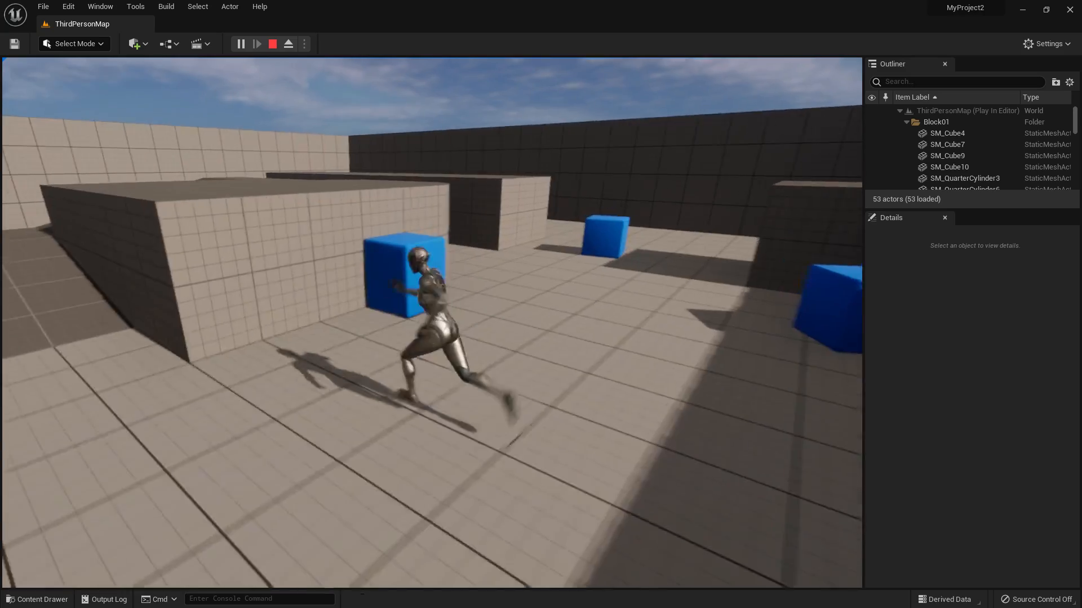
{"action": "key", "text": "Escape"}
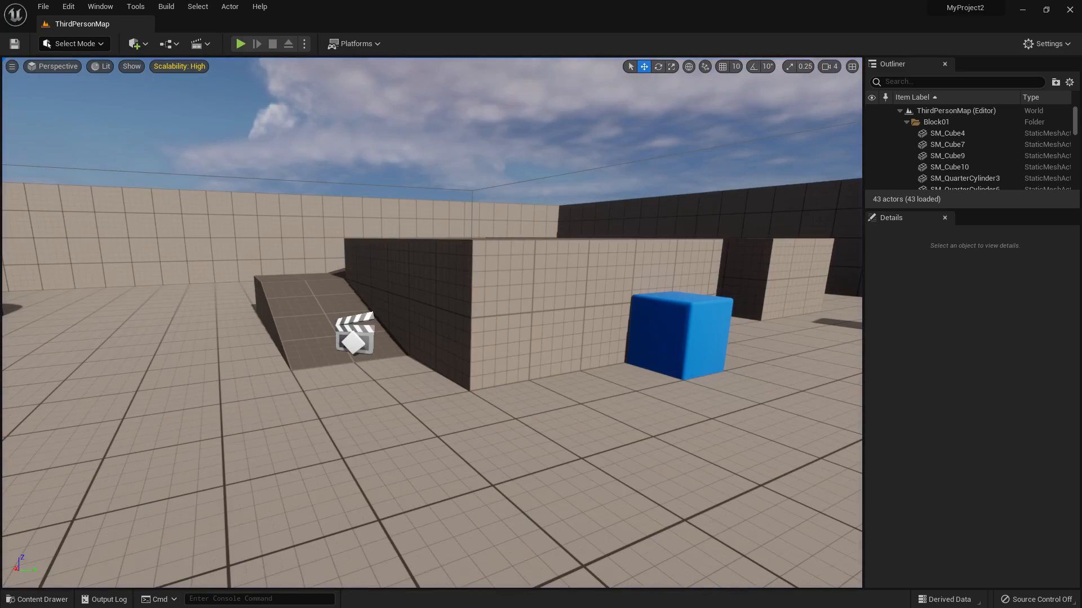
Reopen BP_ThirdPersonCharacter from the ThirdPerson Blueprints folder.
{"action": "key", "text": "s"}
{"action": "mouse_move", "coordinate": [406, 402]}
{"action": "right_mouse_down"}
{"action": "mouse_move", "coordinate": [304, 403]}
{"action": "mouse_move", "coordinate": [411, 403]}
{"action": "mouse_move", "coordinate": [395, 402]}
{"action": "right_mouse_up"}
{"action": "key", "text": "d"}
{"action": "key", "text": "a"}
{"action": "key", "text": "ctrl+space"}
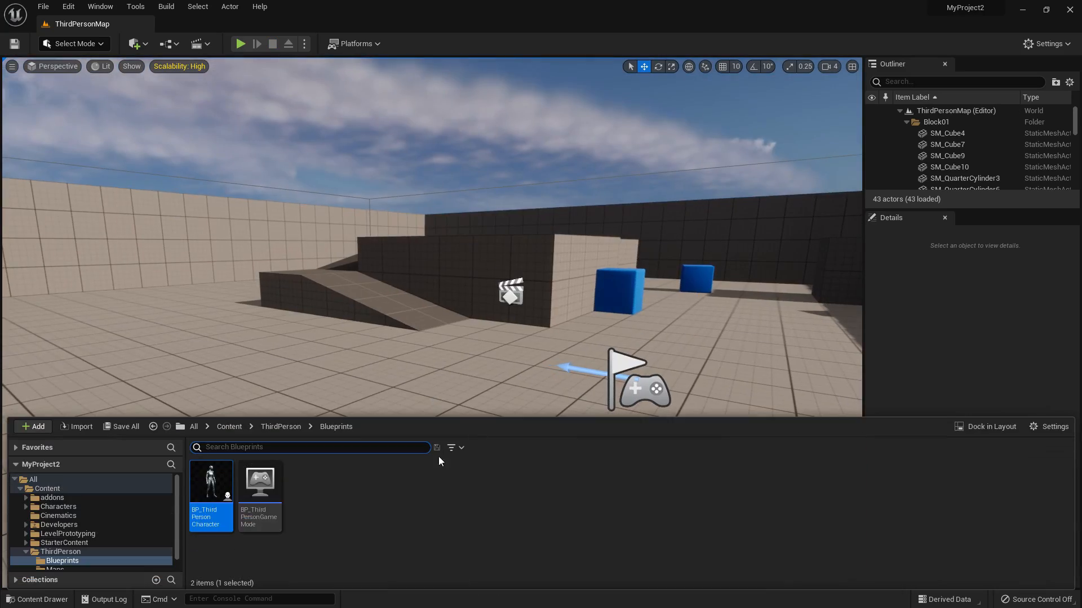
{"action": "double_click", "coordinate": [224, 501]}
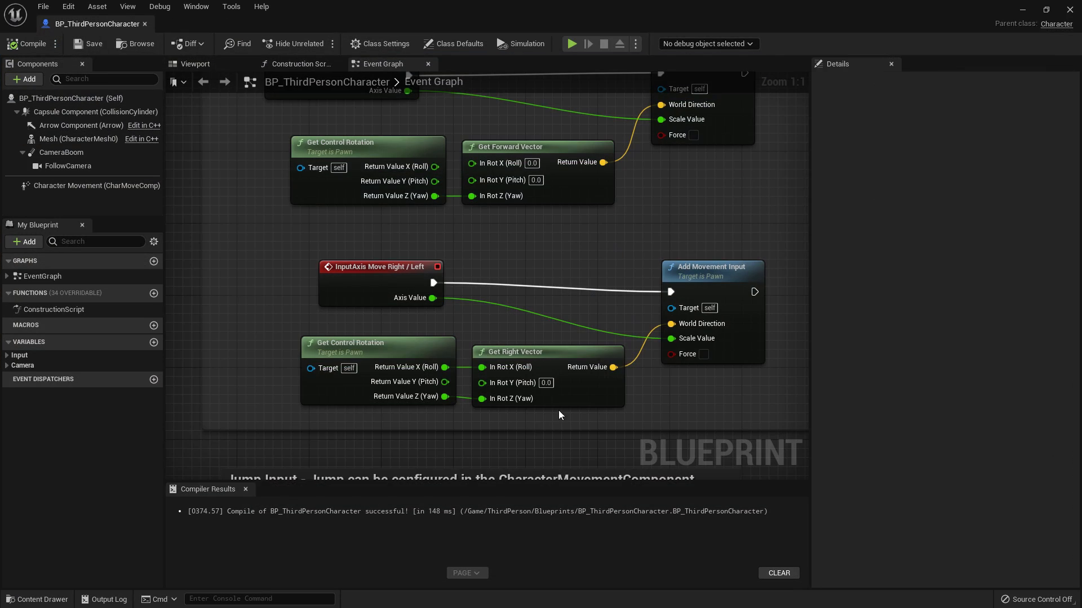
Examine the Move Right / Left node group in the event graph, from its InputAxis event to Add Movement Input.
{"action": "right_click_drag", "start_coordinate": [651, 287], "coordinate": [498, 298]}
{"action": "right_click_drag", "start_coordinate": [390, 271], "coordinate": [483, 283]}
{"action": "scroll", "coordinate": [468, 283], "scroll_direction": "down", "scroll_amount": 2}
{"action": "mouse_move", "coordinate": [265, 278]}
{"action": "left_mouse_down"}
{"action": "mouse_move", "coordinate": [647, 384]}
{"action": "mouse_move", "coordinate": [277, 256]}
{"action": "mouse_move", "coordinate": [635, 400]}
{"action": "mouse_move", "coordinate": [642, 390]}
{"action": "left_mouse_up"}
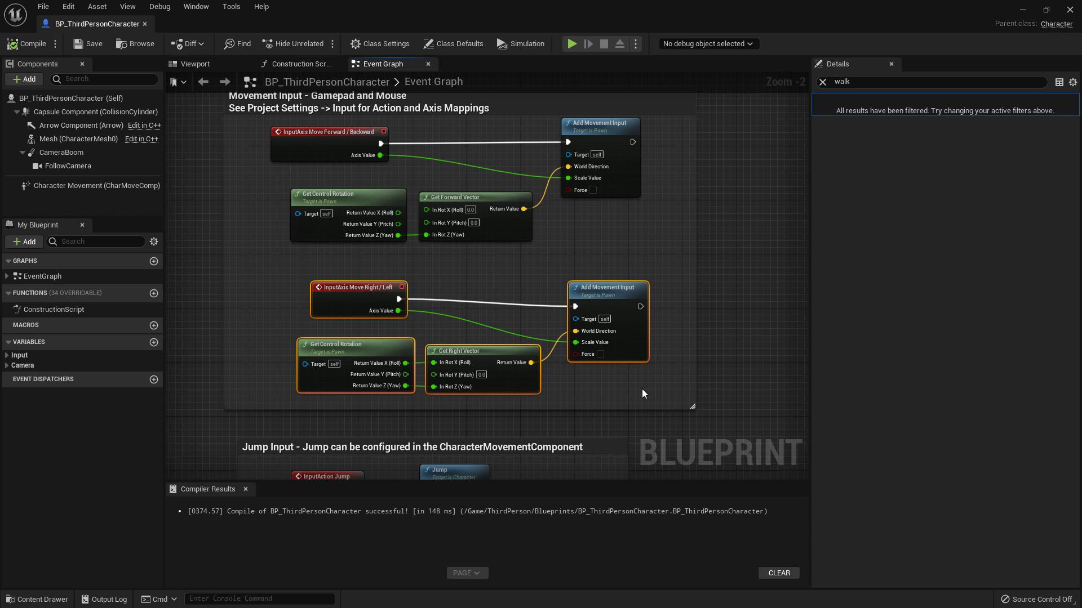
{"action": "left_click_drag", "start_coordinate": [627, 388], "coordinate": [329, 279]}
{"action": "scroll", "coordinate": [651, 387], "scroll_direction": "up", "scroll_amount": 2}
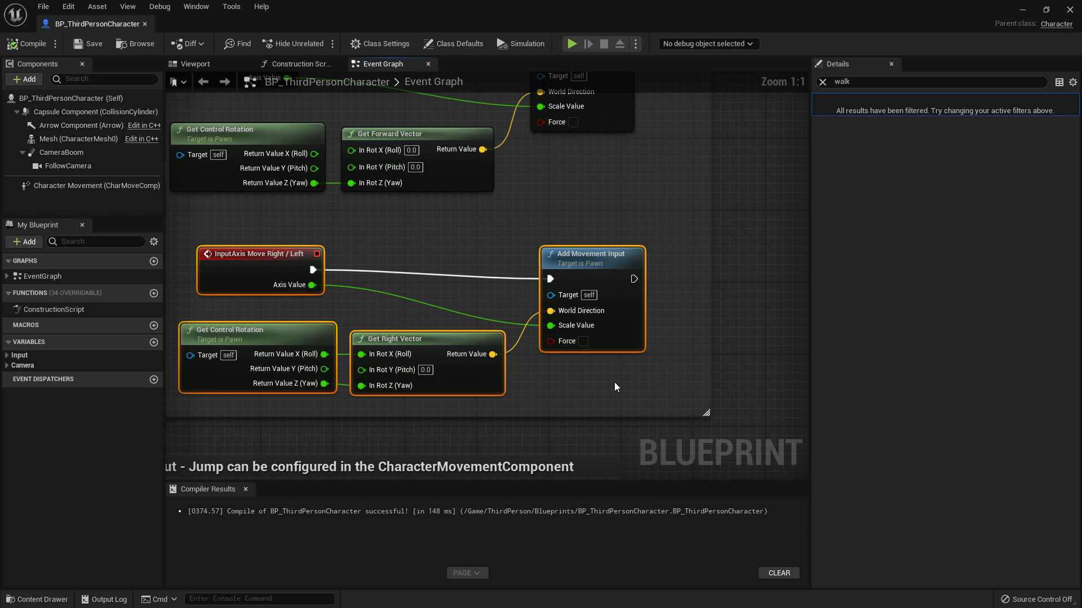
{"action": "left_click_drag", "start_coordinate": [616, 380], "coordinate": [252, 241]}
{"action": "right_click_drag", "start_coordinate": [293, 224], "coordinate": [352, 242]}
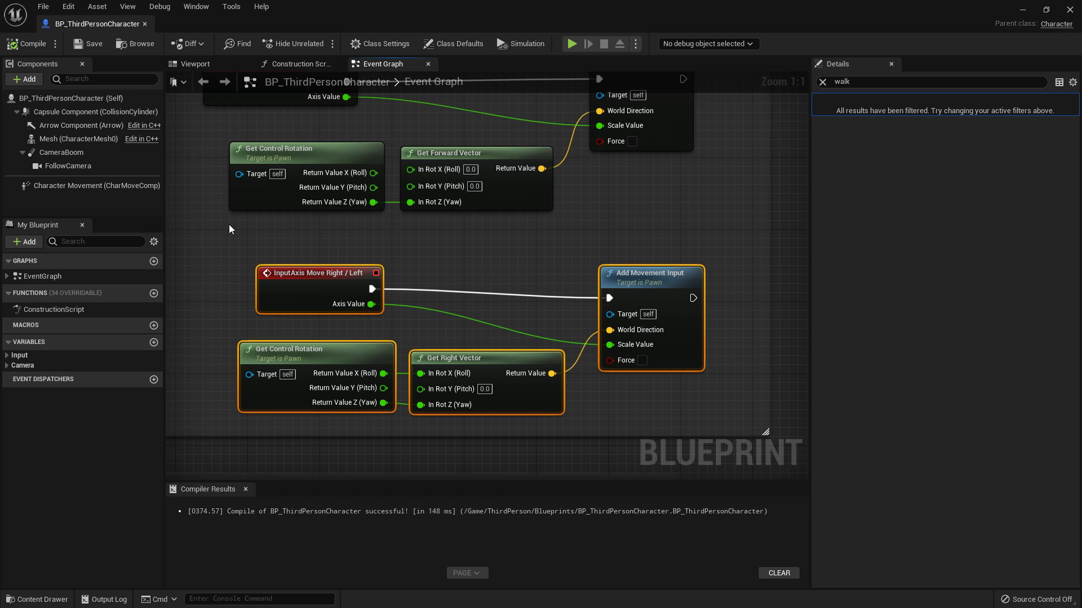
{"action": "left_click", "coordinate": [408, 319]}
Set Max Walk Speed to 3000 cm/s among the Character Movement component's "walk" properties and compile the blueprint.
{"action": "mouse_move", "coordinate": [61, 189]}
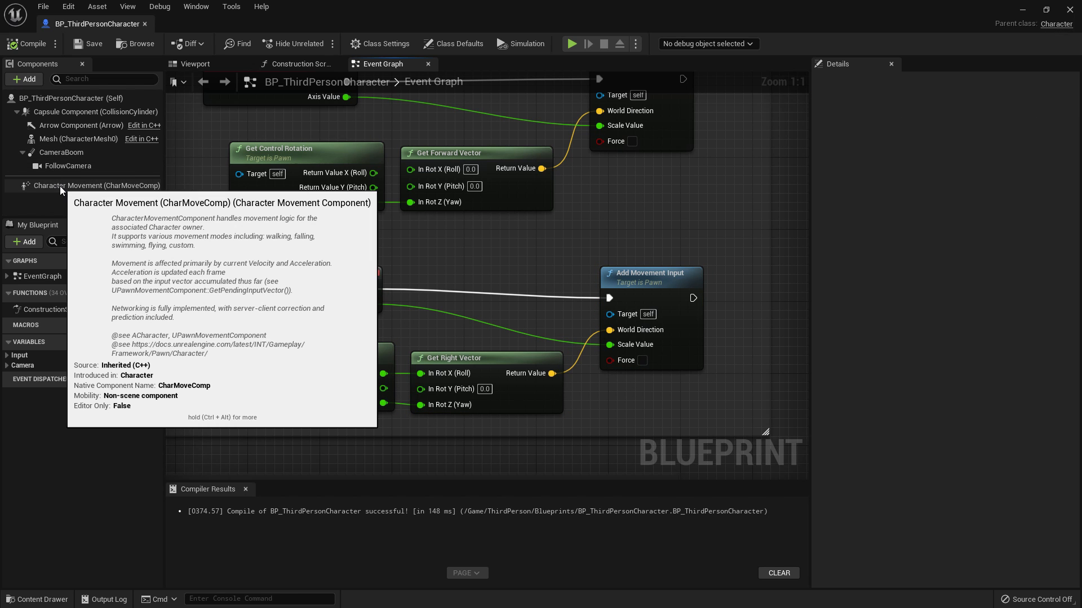
{"action": "left_click", "coordinate": [59, 188]}
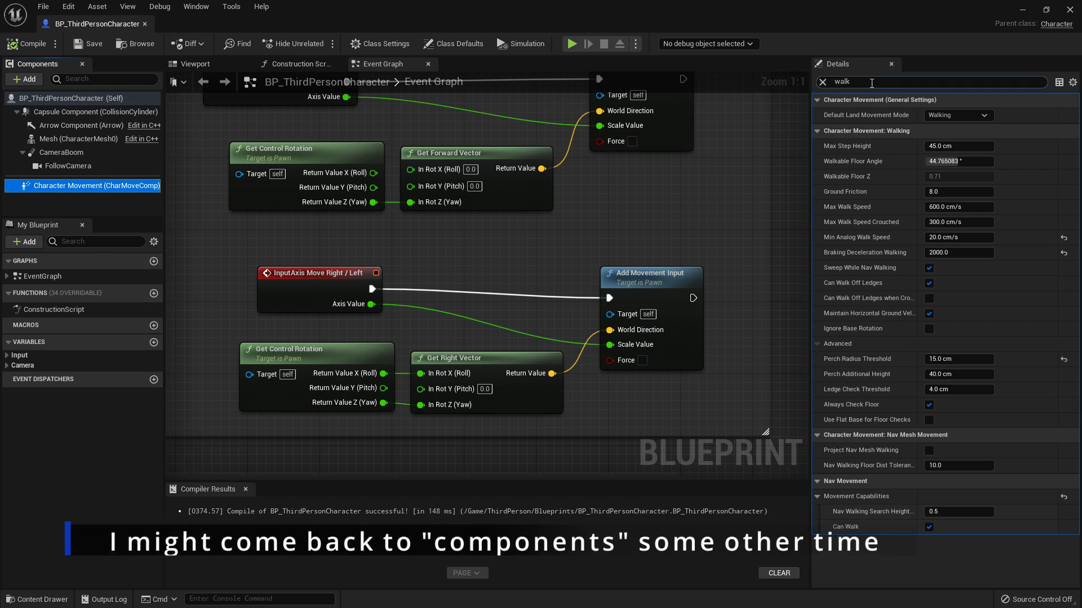
{"action": "left_click_drag", "start_coordinate": [865, 83], "coordinate": [736, 107]}
{"action": "key", "text": "BackSpace"}
{"action": "type", "text": "walk"}
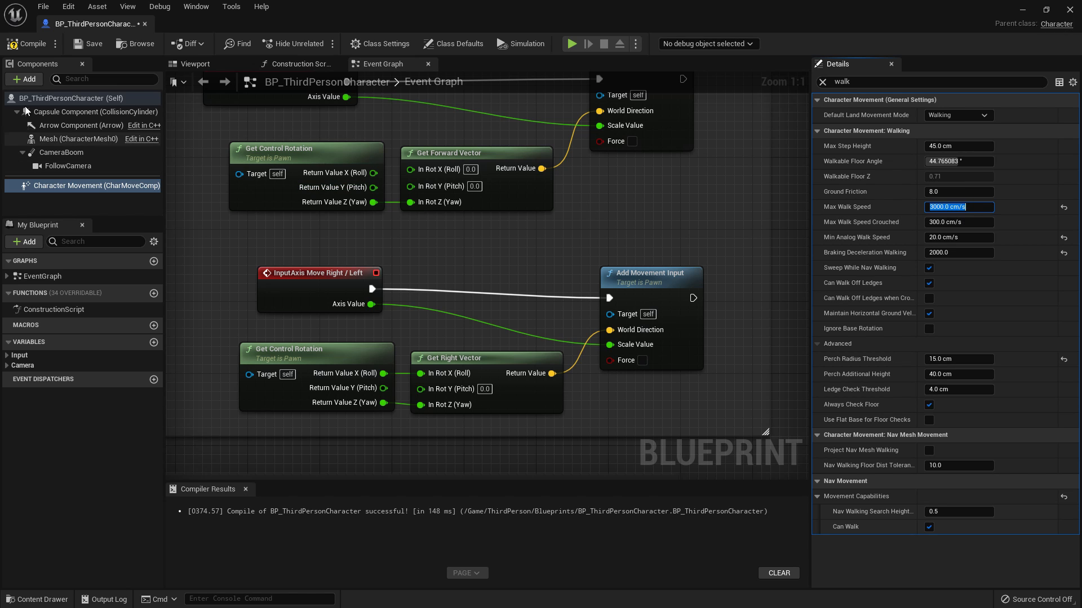
{"action": "left_click", "coordinate": [14, 46]}
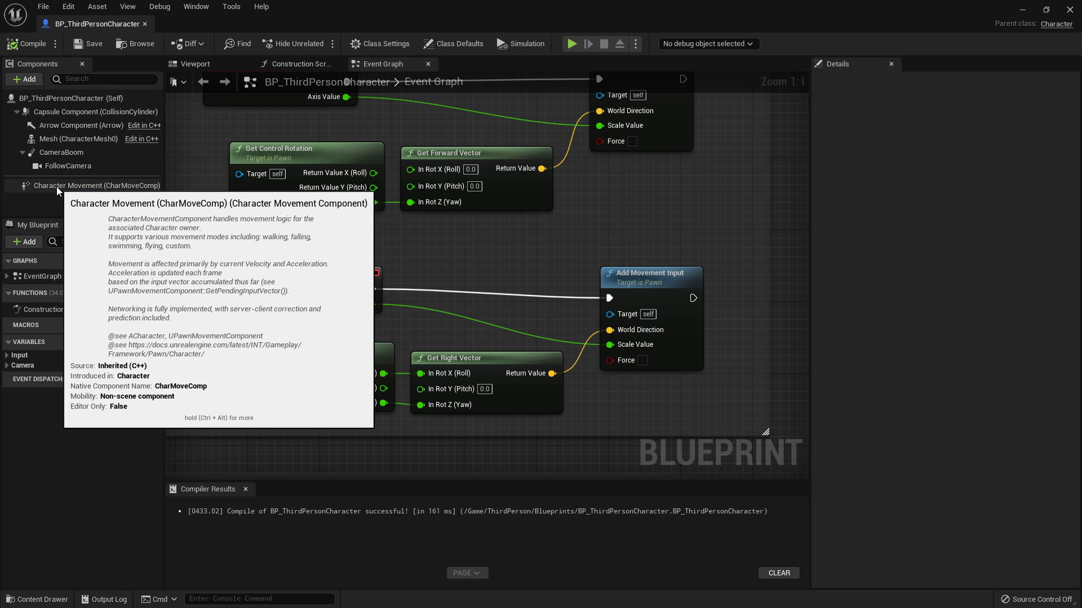
Minimize the blueprint editor and play-test the level to check the character's running speed, ending the session.
{"action": "left_click", "coordinate": [56, 187]}
{"action": "left_click", "coordinate": [1025, 10]}
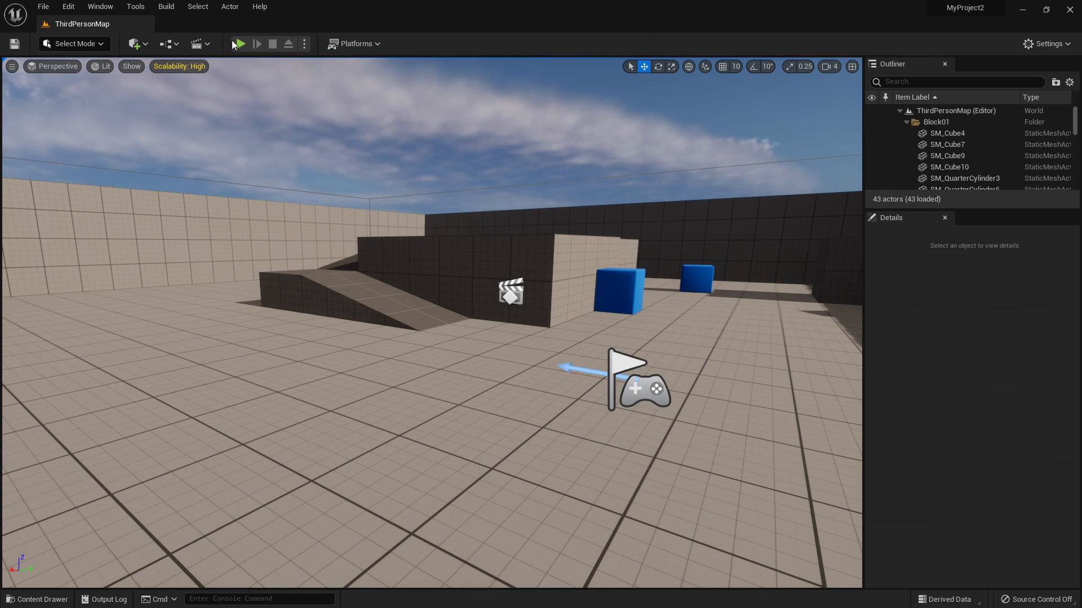
{"action": "left_click", "coordinate": [240, 45]}
{"action": "left_click", "coordinate": [316, 275]}
{"action": "key", "text": "w"}
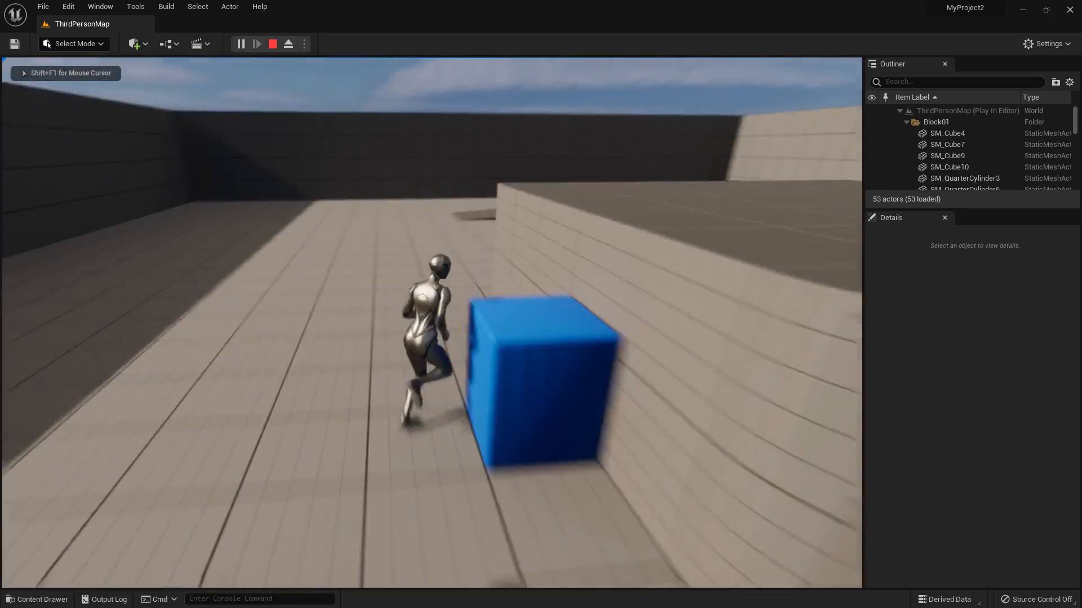
{"action": "key", "text": "shift+F1"}
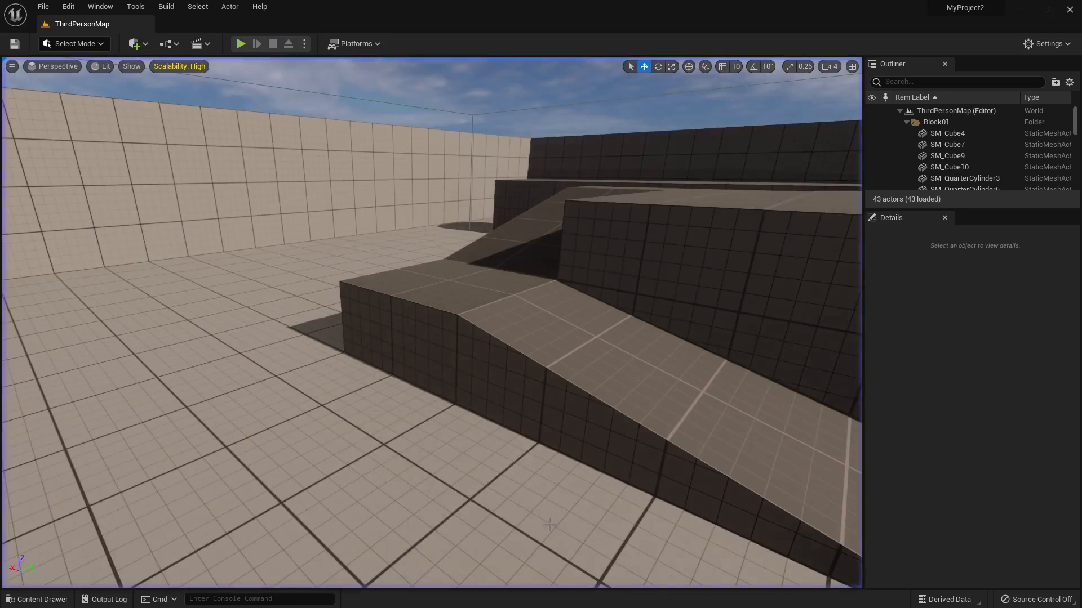
Reopen BP_ThirdPersonCharacter and filter the Character Movement component's details by "jump".
{"action": "key", "text": "ctrl+space"}
{"action": "double_click", "coordinate": [213, 510]}
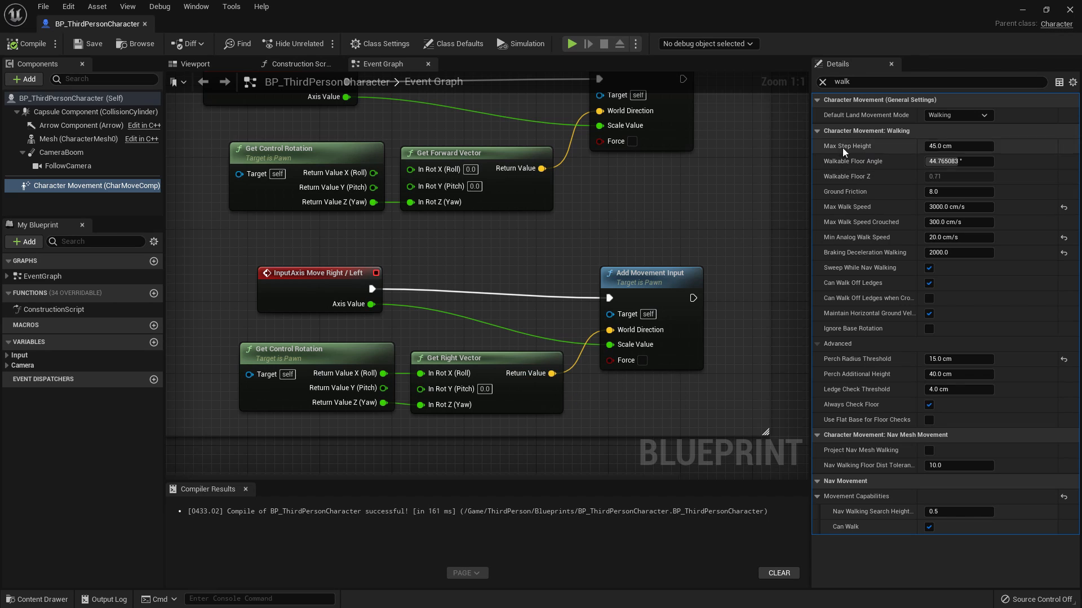
{"action": "type", "text": "jump"}
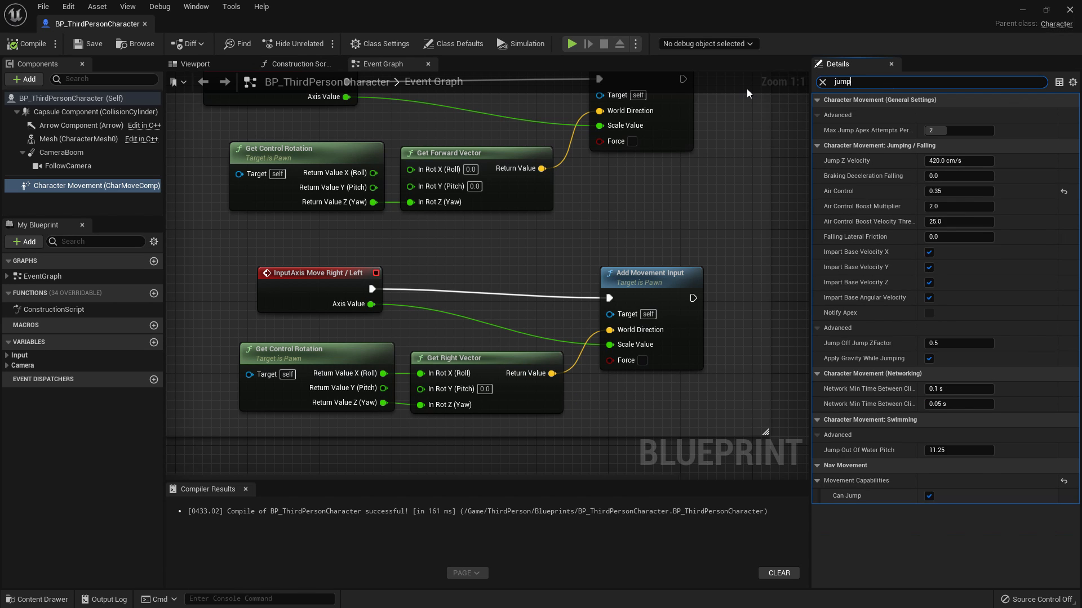
{"action": "mouse_move", "coordinate": [847, 158]}
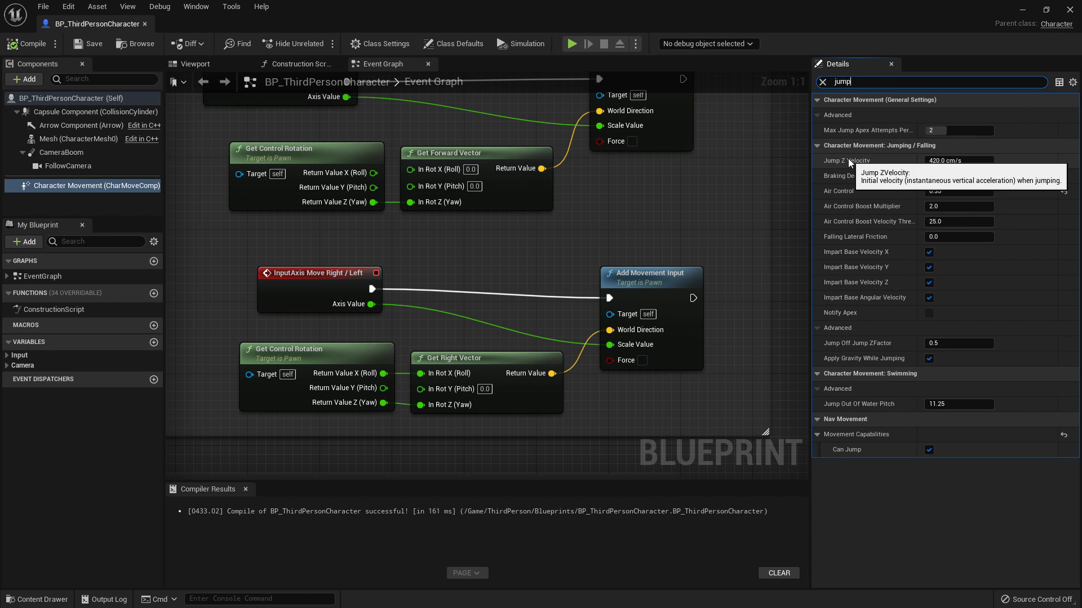
Set the Character Movement component's Jump Z Velocity to 2000 cm/s and compile the blueprint.
{"action": "left_click", "coordinate": [969, 160]}
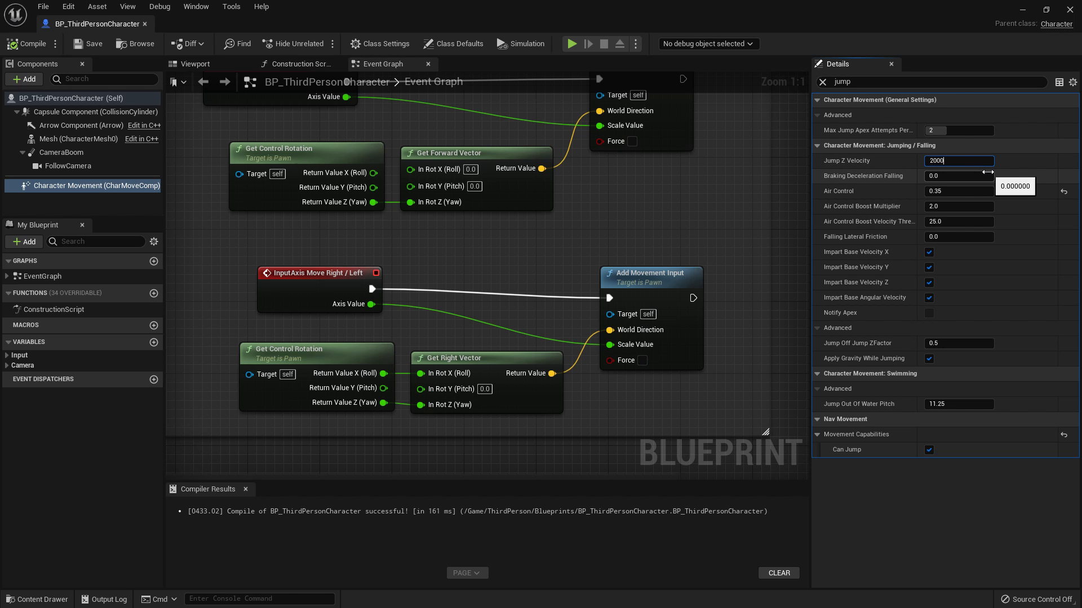
{"action": "key", "text": "Return"}
{"action": "left_click", "coordinate": [18, 47]}
Minimize the blueprint editor and play-test the level by running and jumping to check the jump height, stopping the session.
{"action": "left_click", "coordinate": [1021, 10]}
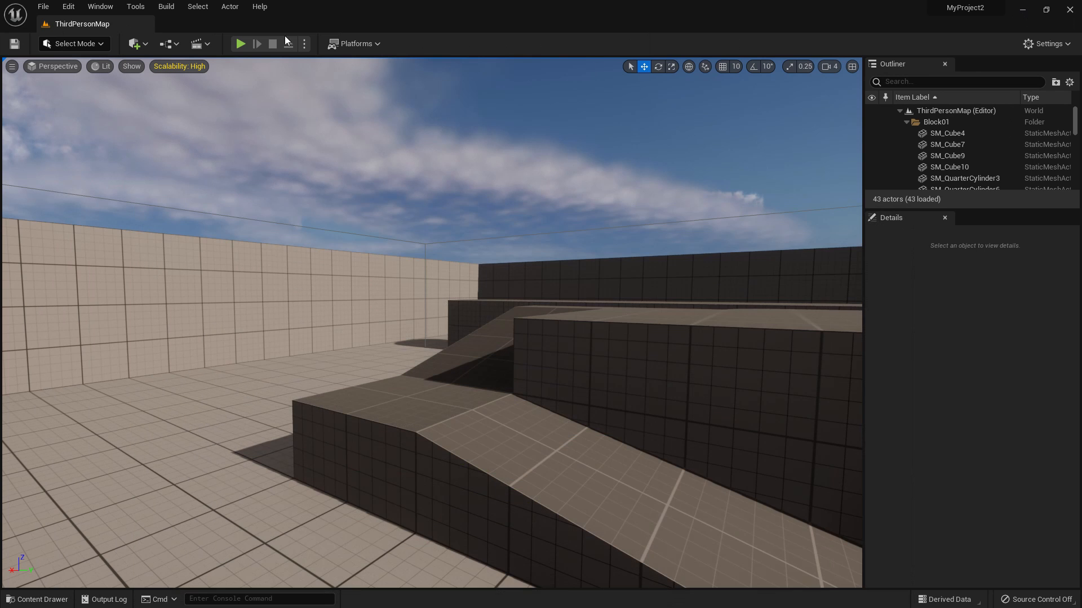
{"action": "left_click", "coordinate": [240, 44]}
{"action": "key", "text": "w"}
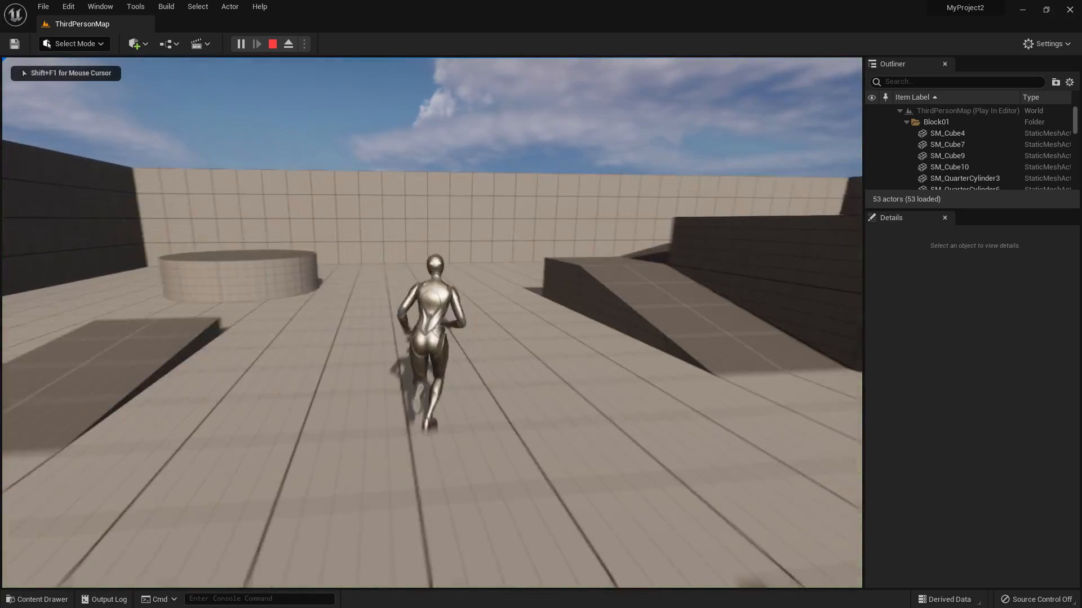
{"action": "key", "text": "space"}
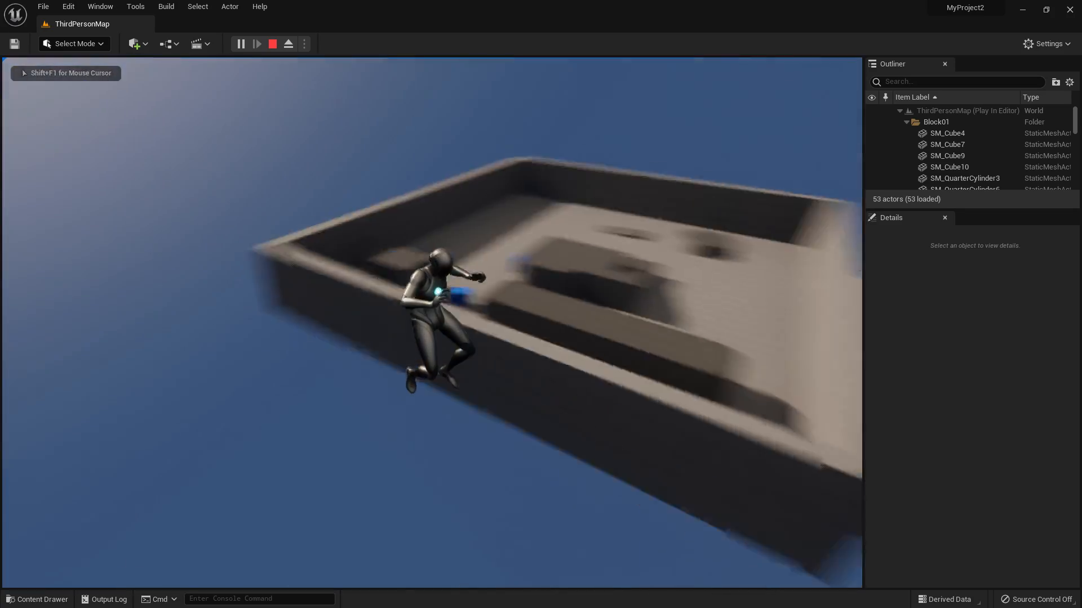
{"action": "key", "text": "Escape"}
Reopen BP_ThirdPersonCharacter and clear the details filter of the Character Movement component.
{"action": "right_click_drag", "start_coordinate": [429, 447], "coordinate": [416, 467]}
{"action": "key", "text": "w"}
{"action": "key", "text": "ctrl+space"}
{"action": "double_click", "coordinate": [211, 515]}
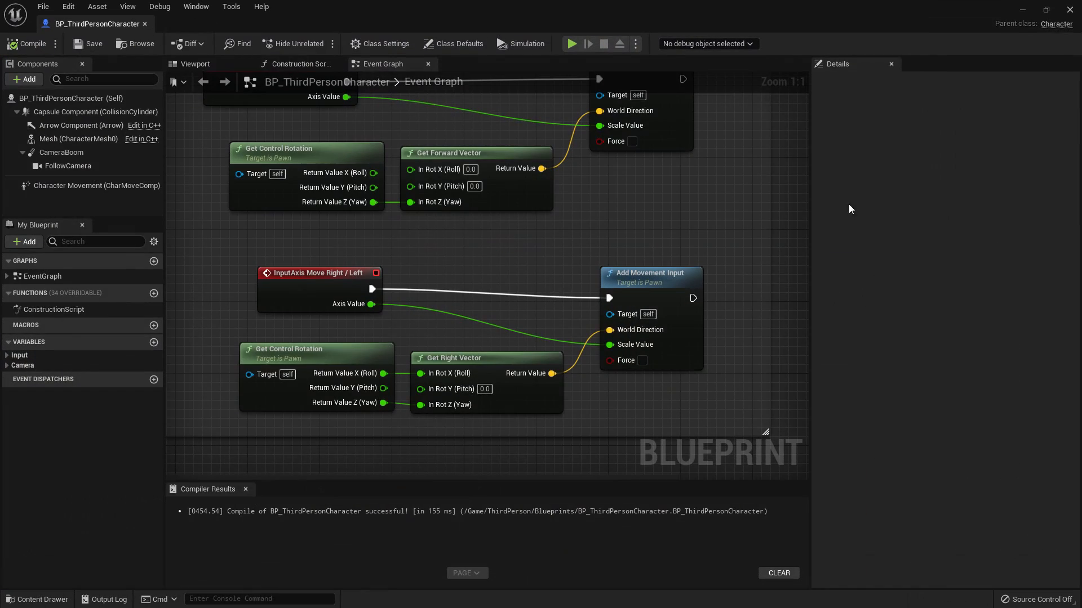
{"action": "left_click", "coordinate": [79, 185]}
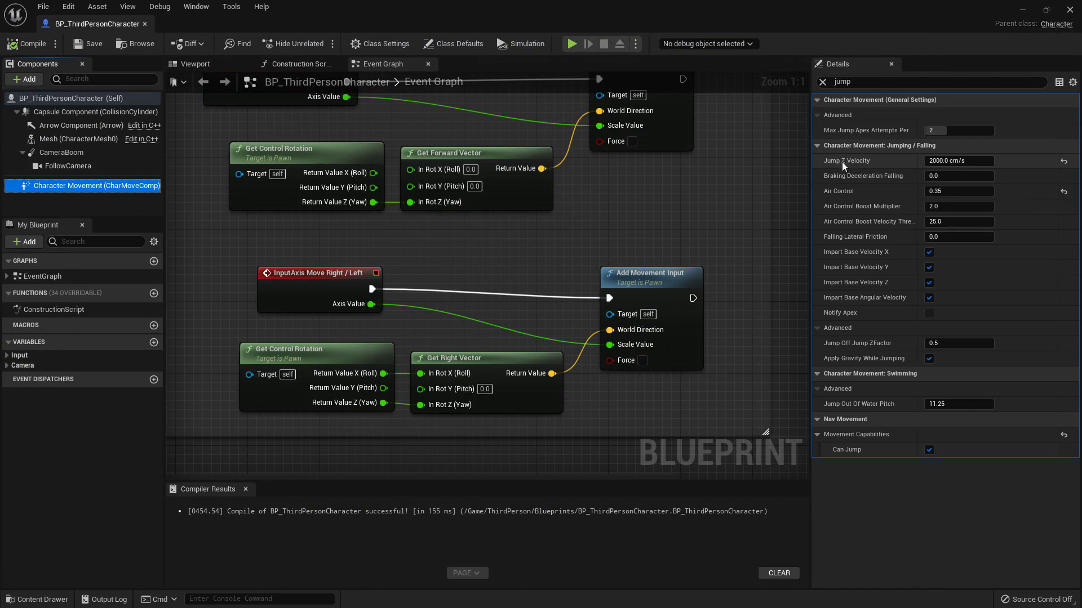
{"action": "mouse_move", "coordinate": [843, 164]}
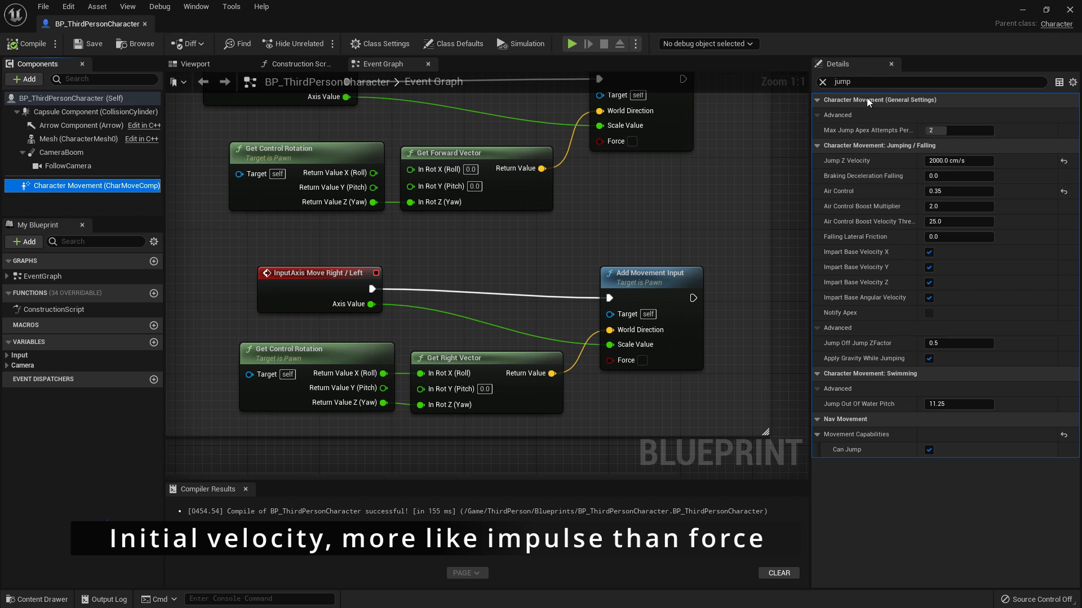
{"action": "left_click_drag", "start_coordinate": [865, 83], "coordinate": [769, 112]}
{"action": "key", "text": "BackSpace"}
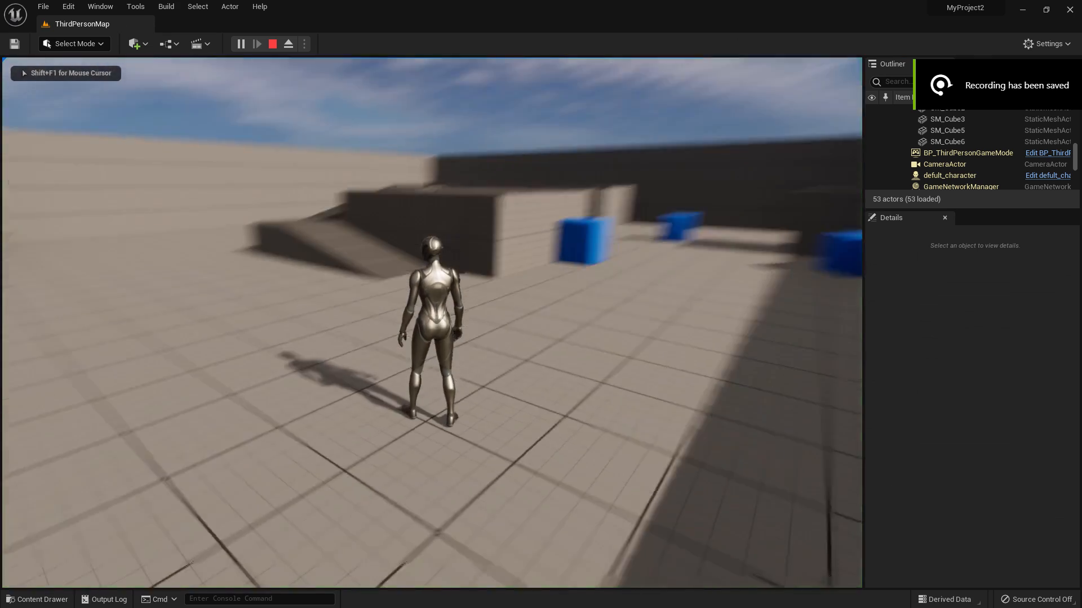
Run the character backward, sideways and forward around the level in a play session.
{"action": "key", "text": "s"}
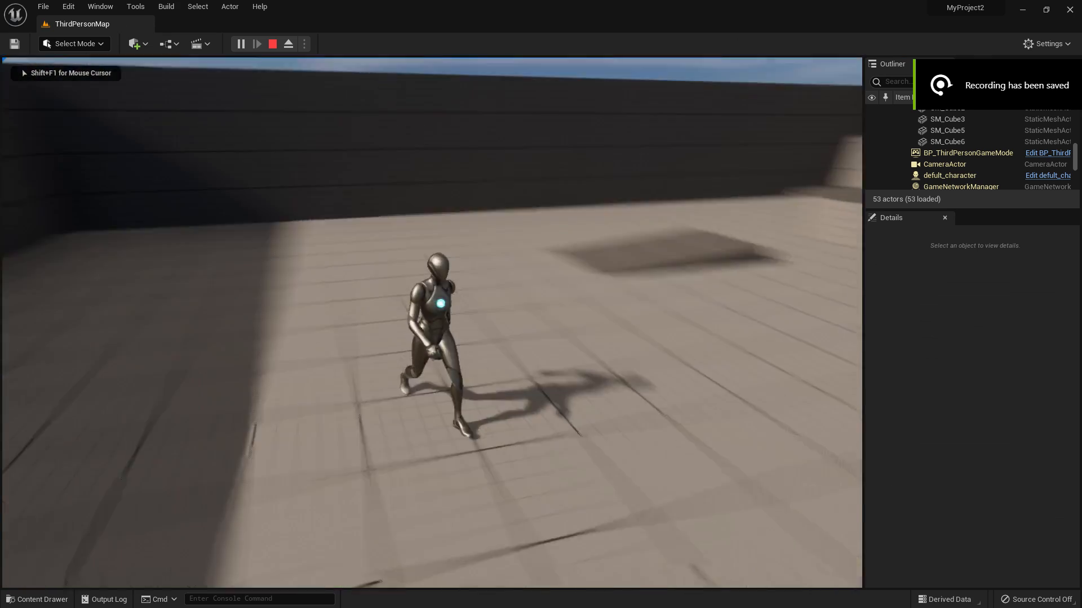
{"action": "key", "text": "d"}
{"action": "key", "text": "w"}
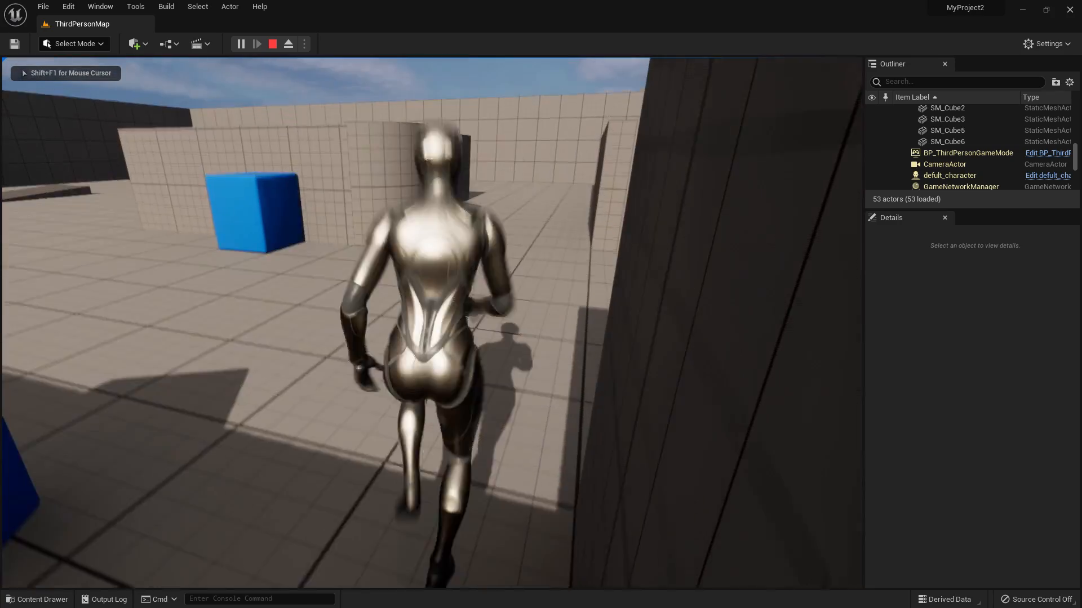